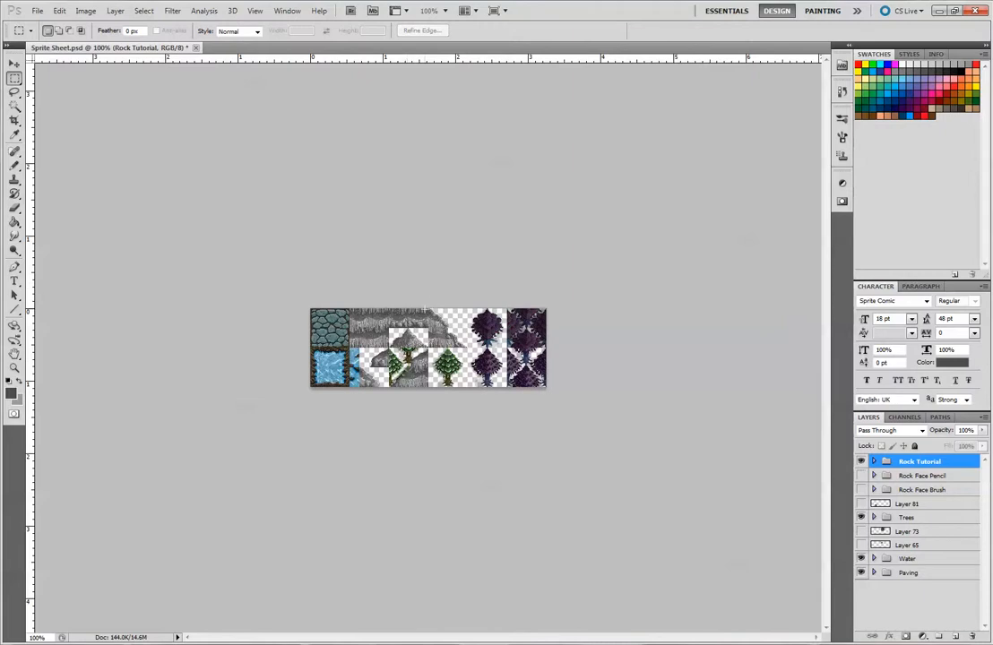
# Try an image height of 364 pixels with constrained proportions in Image Size, and revert the entered dimensions
pyautogui.hotkey('ctrl', '0')
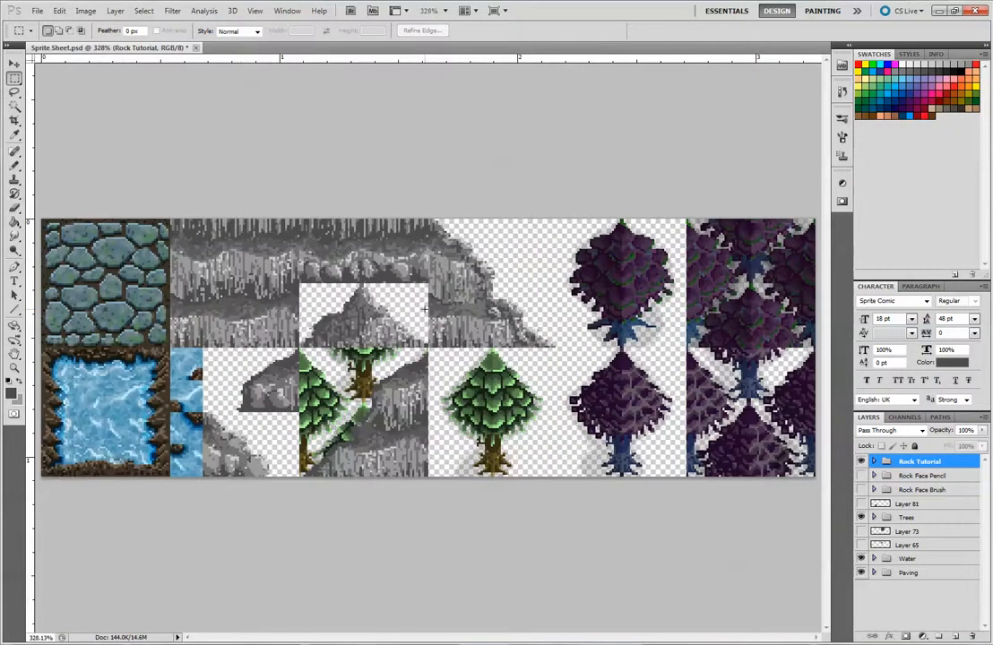
pyautogui.click(87, 12)
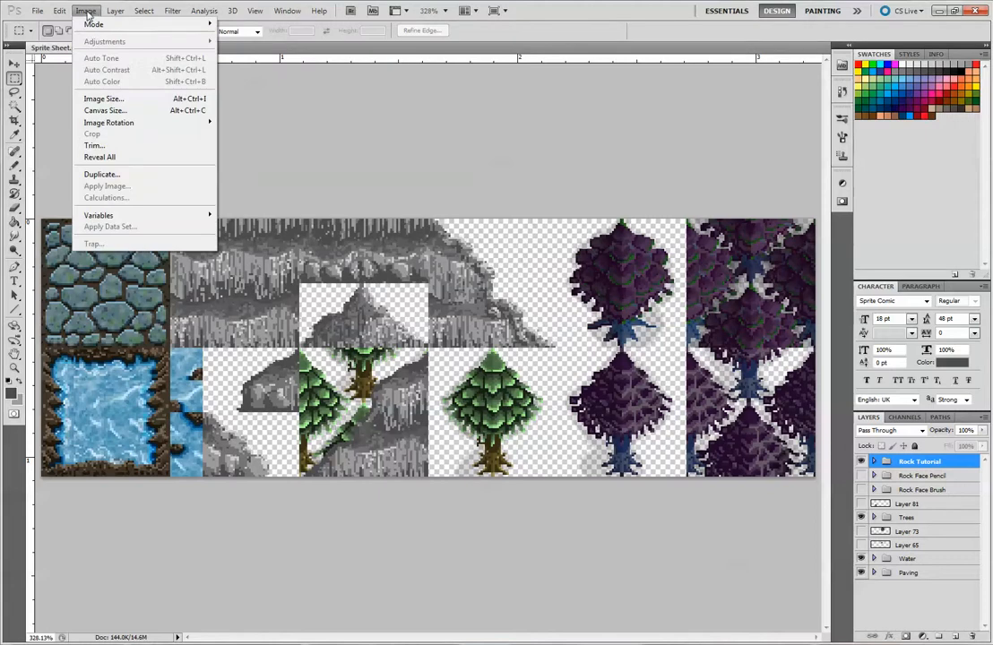
pyautogui.click(125, 100)
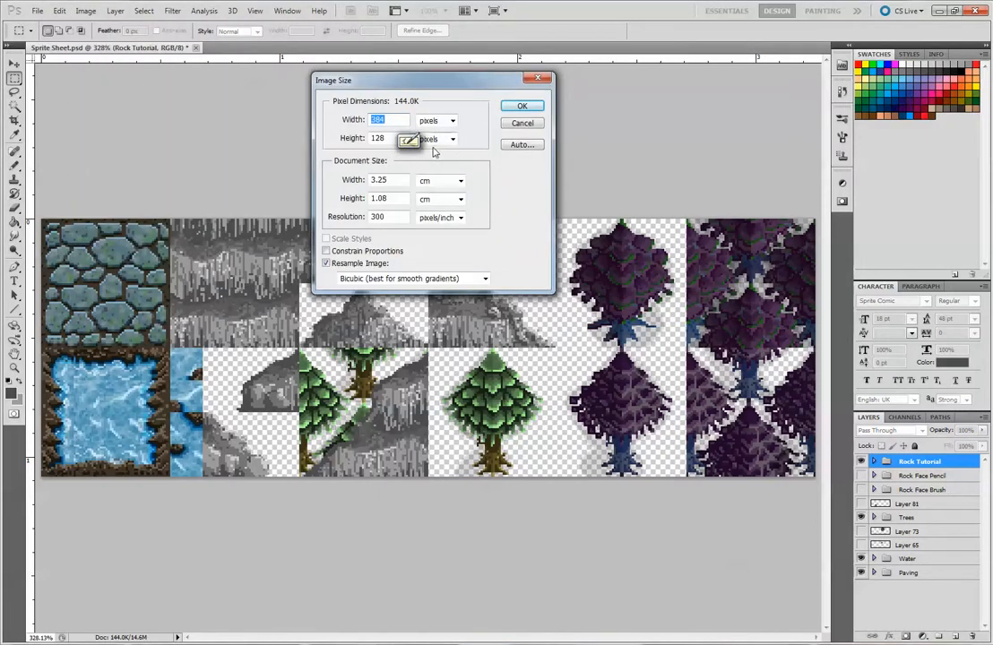
pyautogui.click(327, 252)
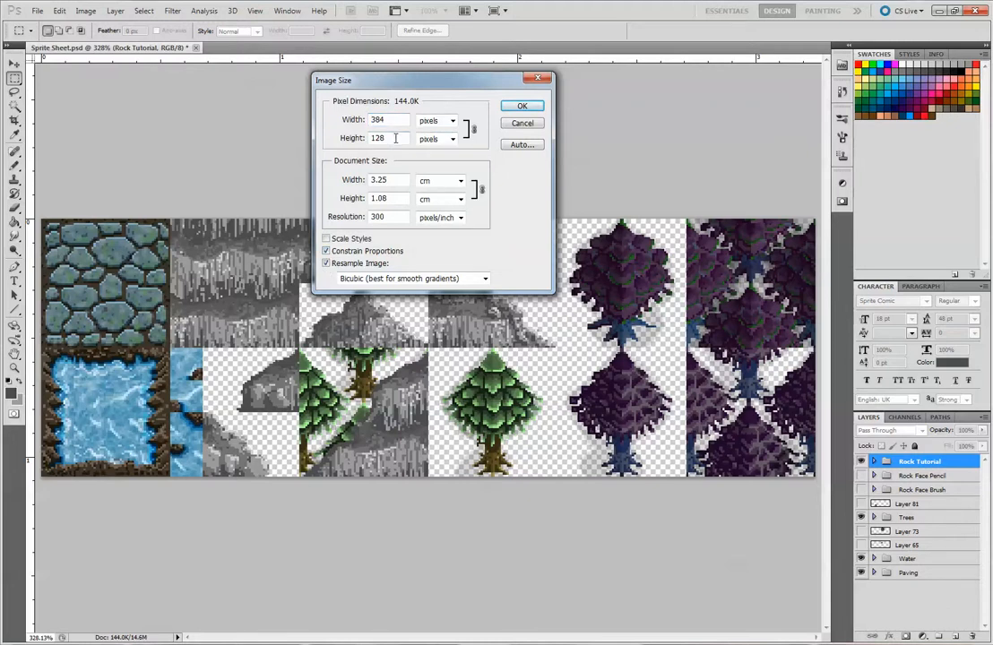
pyautogui.press('Tab')
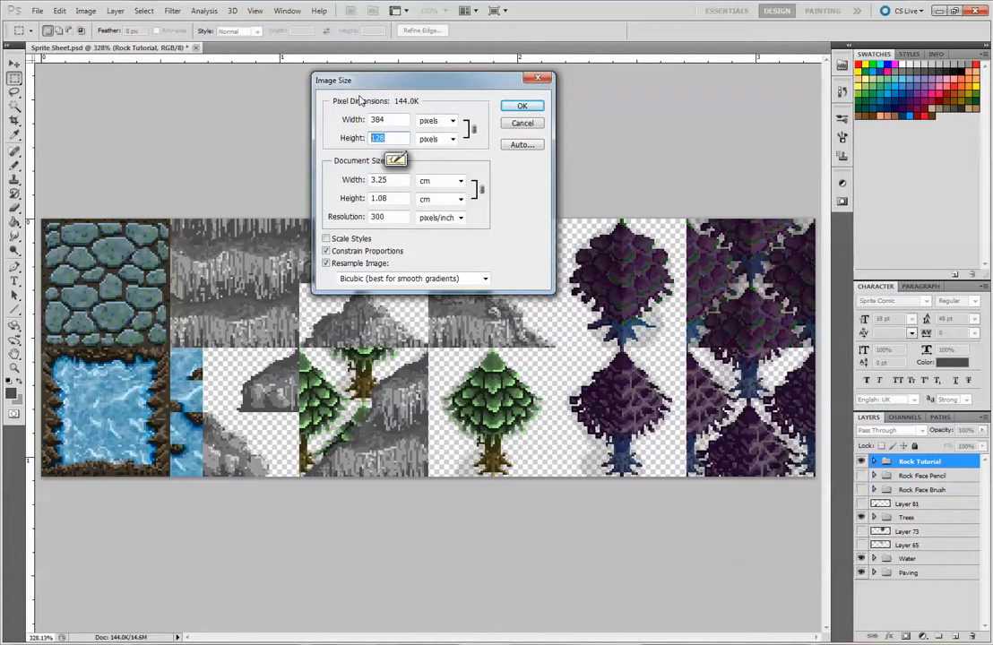
pyautogui.write('364')
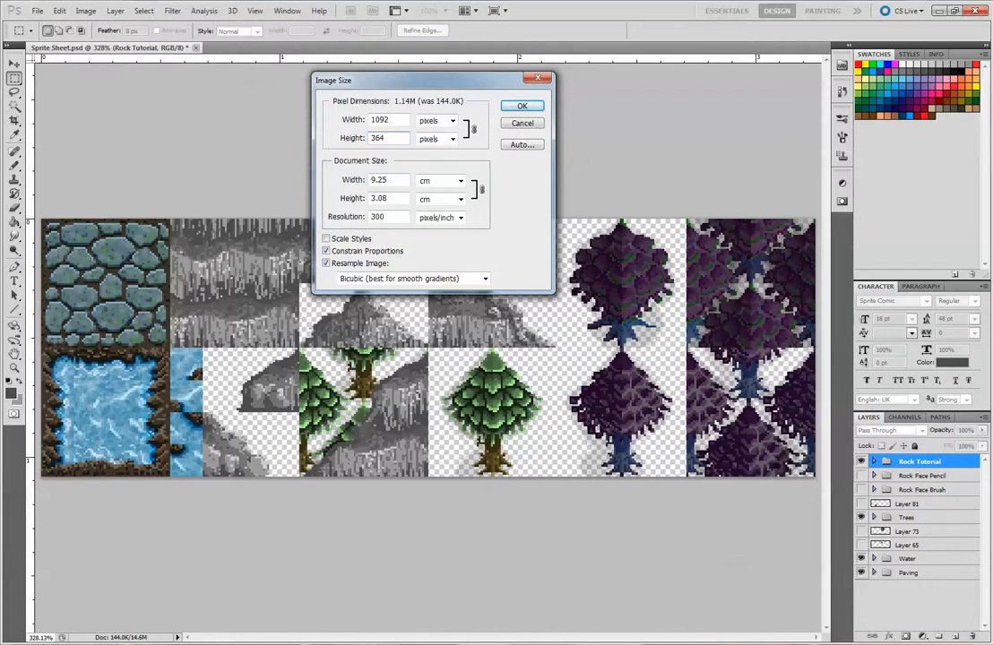
pyautogui.hotkey('ctrl', 'z')
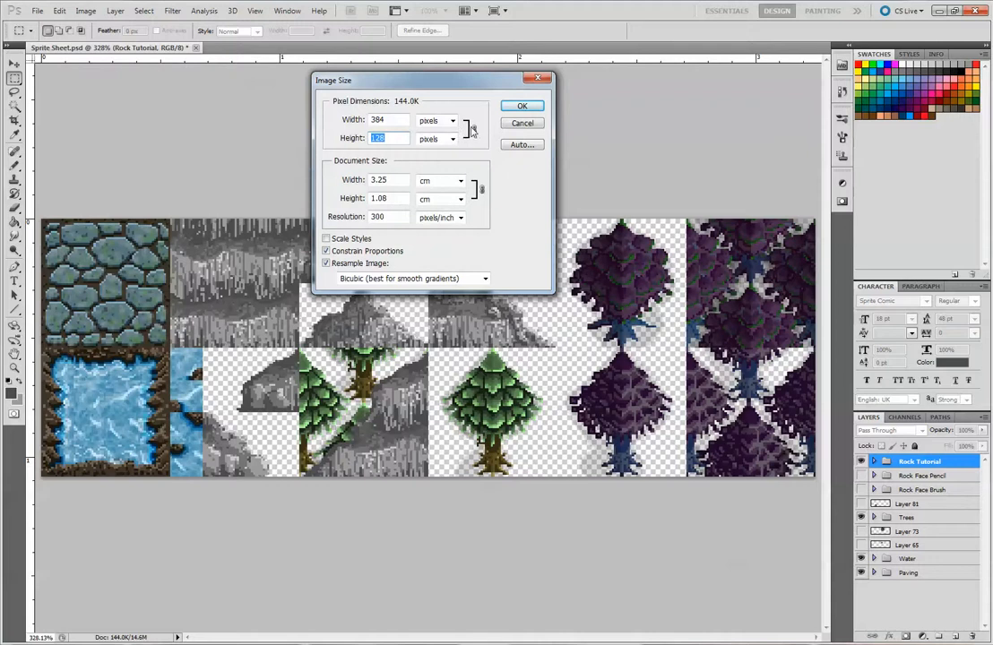
# Try resizing the image to a height of 256 pixels with proportions unconstrained, and undo the resize
pyautogui.click(326, 250)
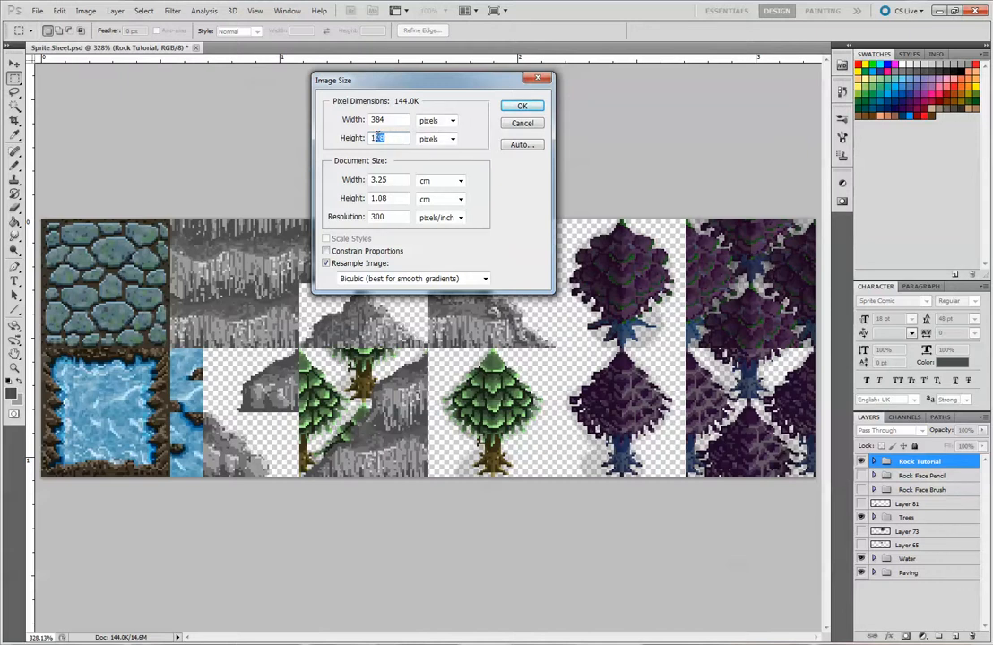
pyautogui.moveTo(394, 136); pyautogui.dragTo(361, 136)
pyautogui.write('256')
pyautogui.press('Return')
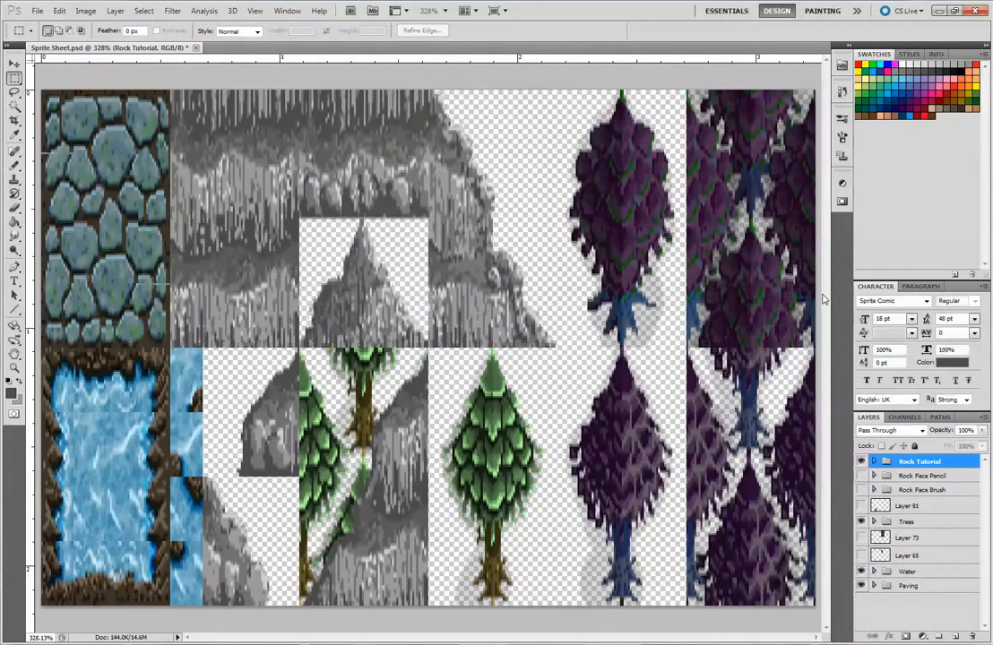
pyautogui.hotkey('ctrl', '-')
pyautogui.hotkey('ctrl', '-')
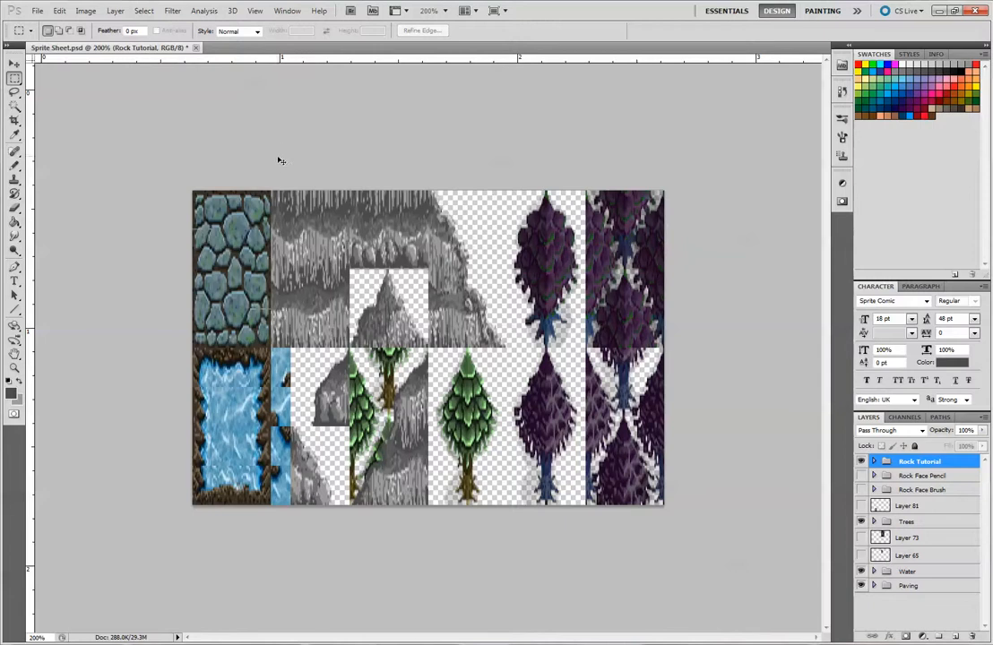
pyautogui.hotkey('ctrl', 'z')
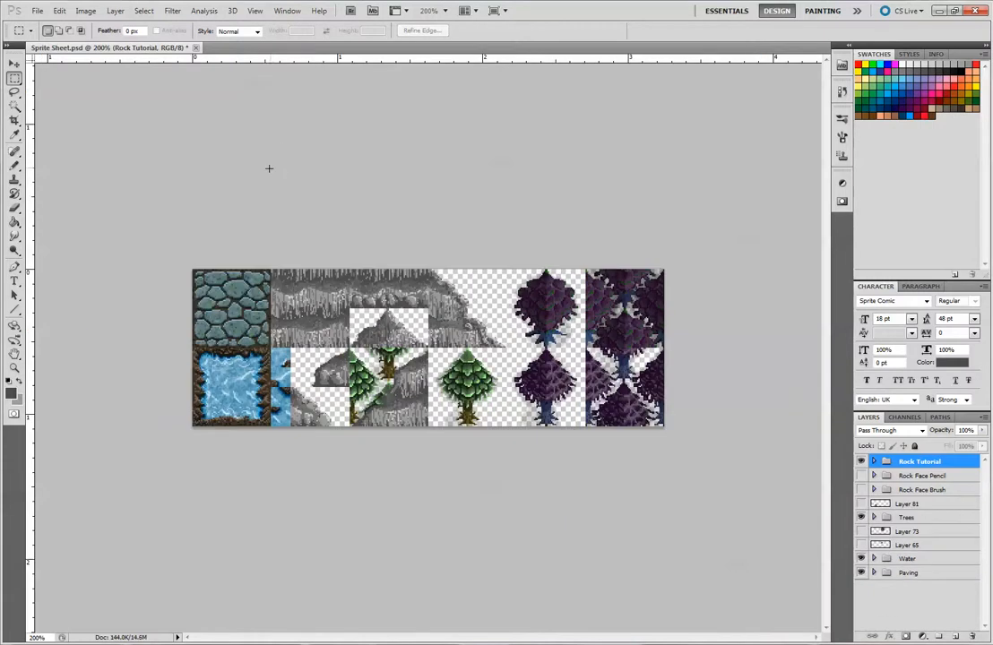
# Try resizing the image by setting its document height to about 2.16 cm, and undo the resize
pyautogui.click(57, 13)
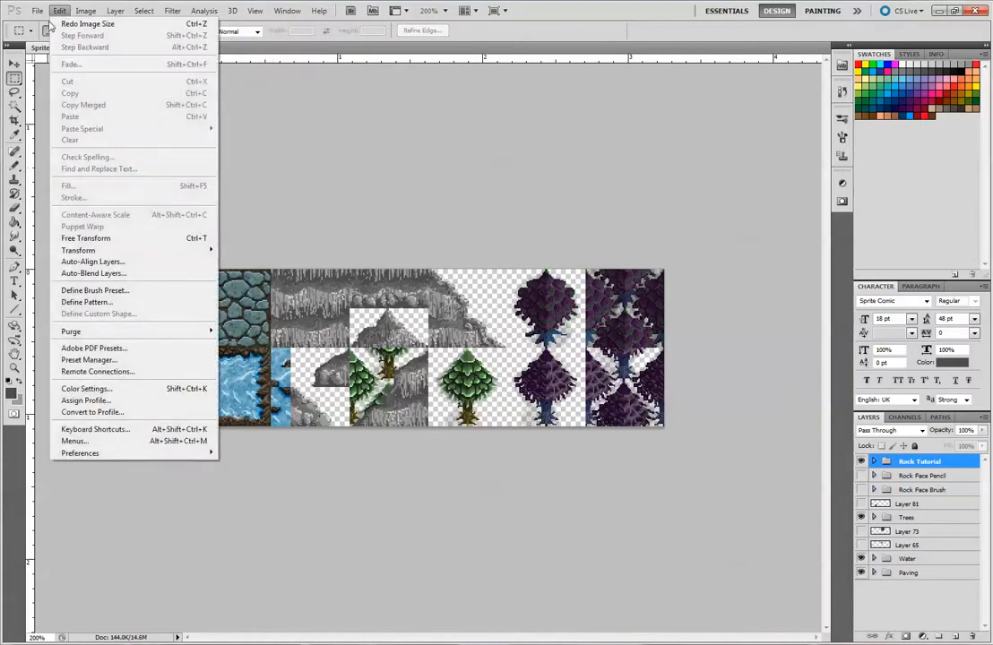
pyautogui.moveTo(85, 10)
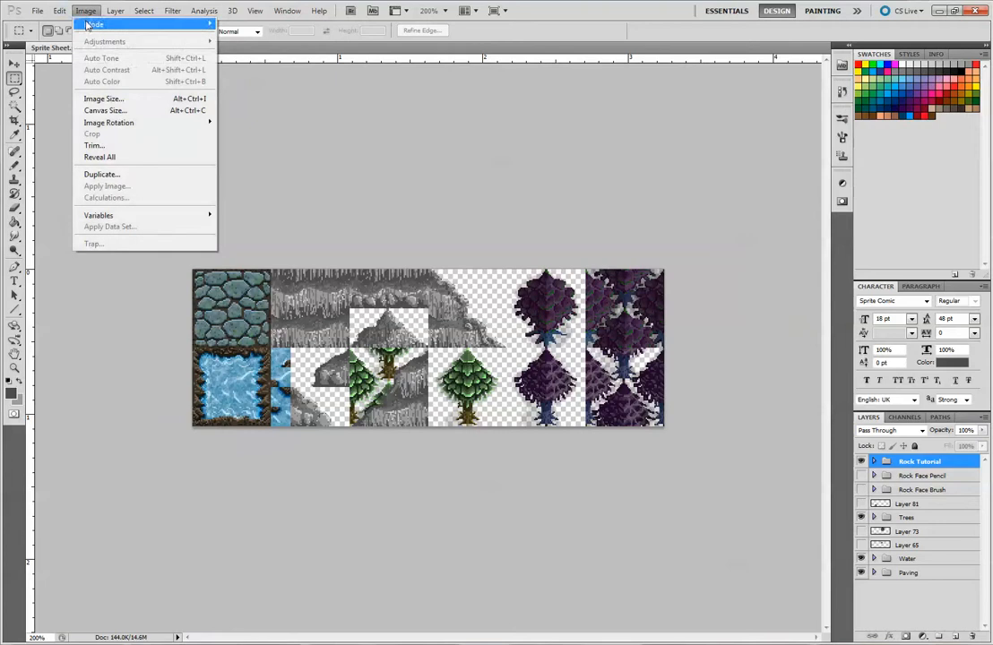
pyautogui.click(106, 99)
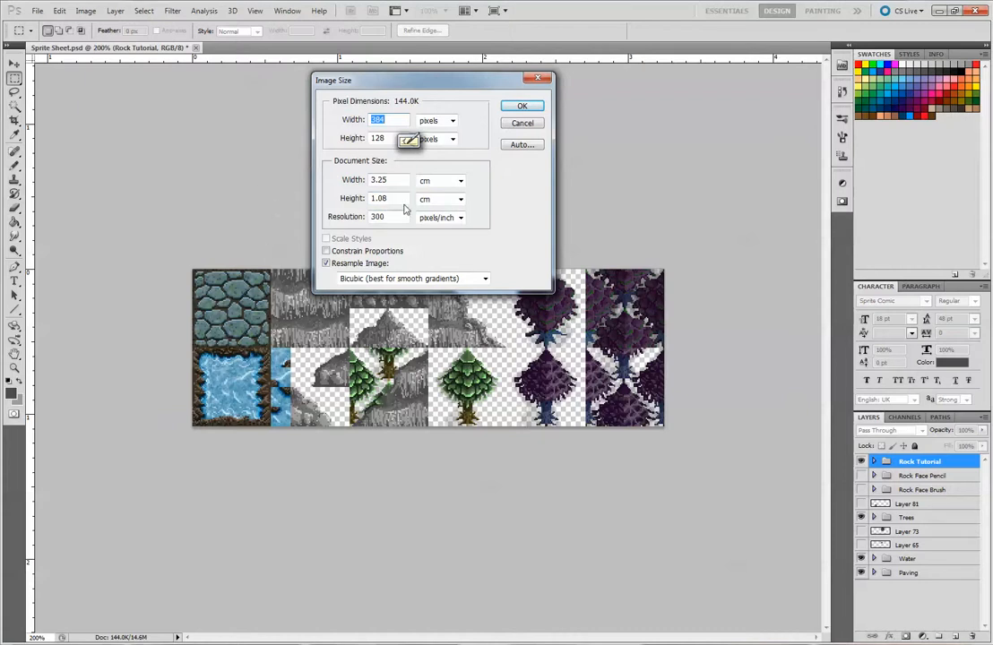
pyautogui.click(380, 198)
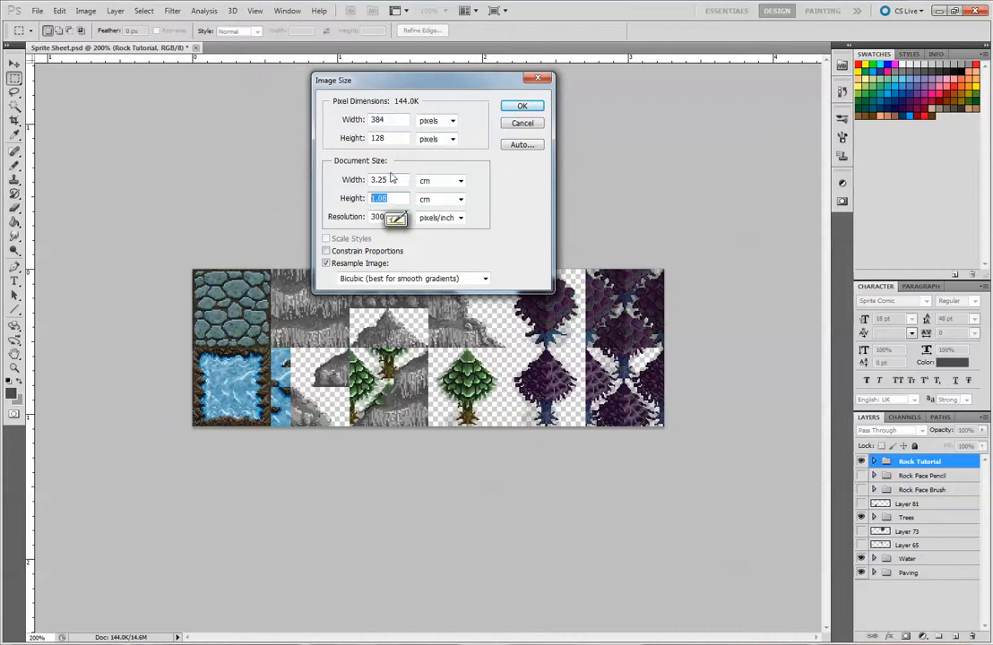
pyautogui.write('2.15')
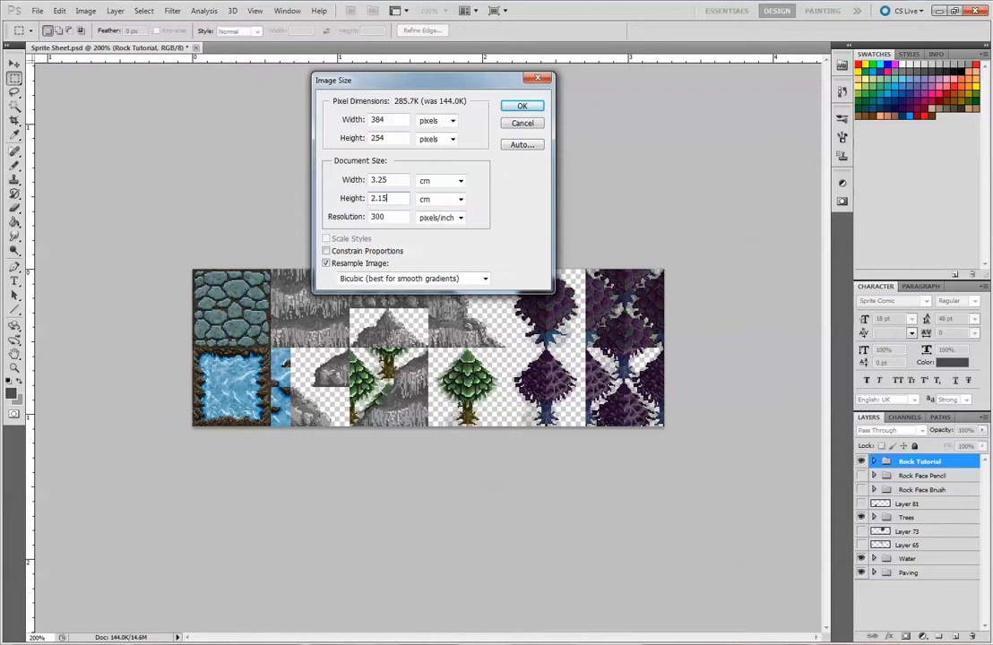
pyautogui.write('6')
pyautogui.click(522, 106)
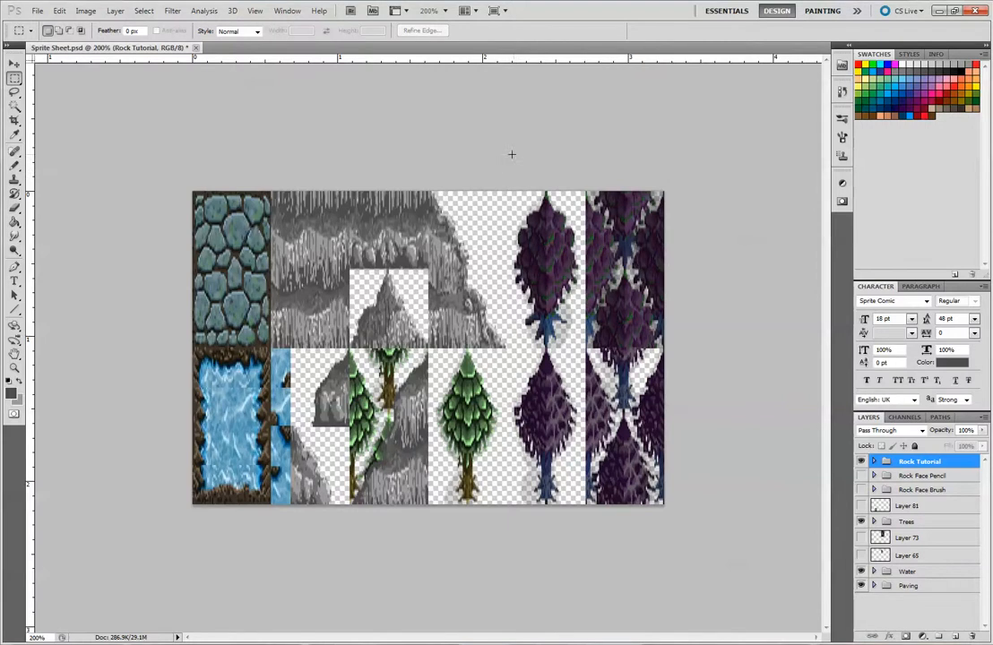
pyautogui.hotkey('ctrl', 'z')
# Enlarge the canvas height to 2.16 cm with the centre anchor, without scaling the artwork
pyautogui.click(86, 11)
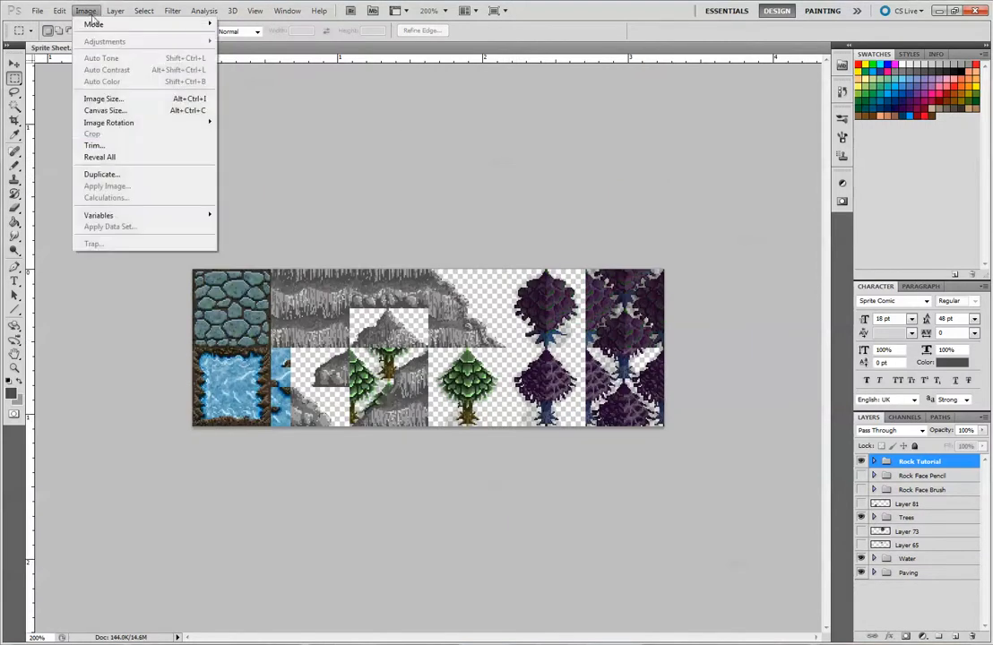
pyautogui.click(145, 111)
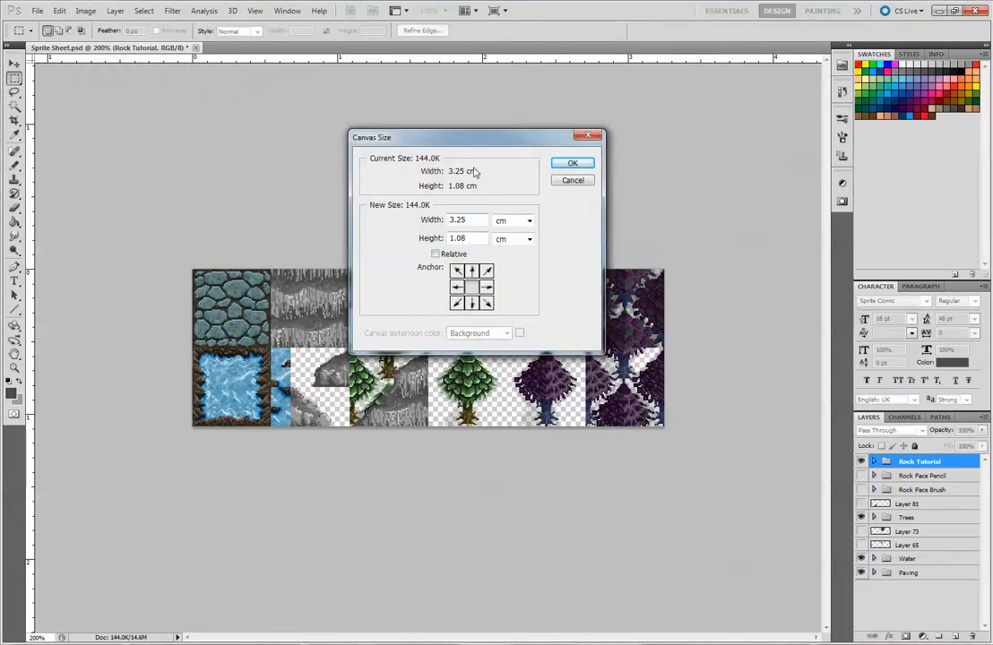
pyautogui.doubleClick(466, 238)
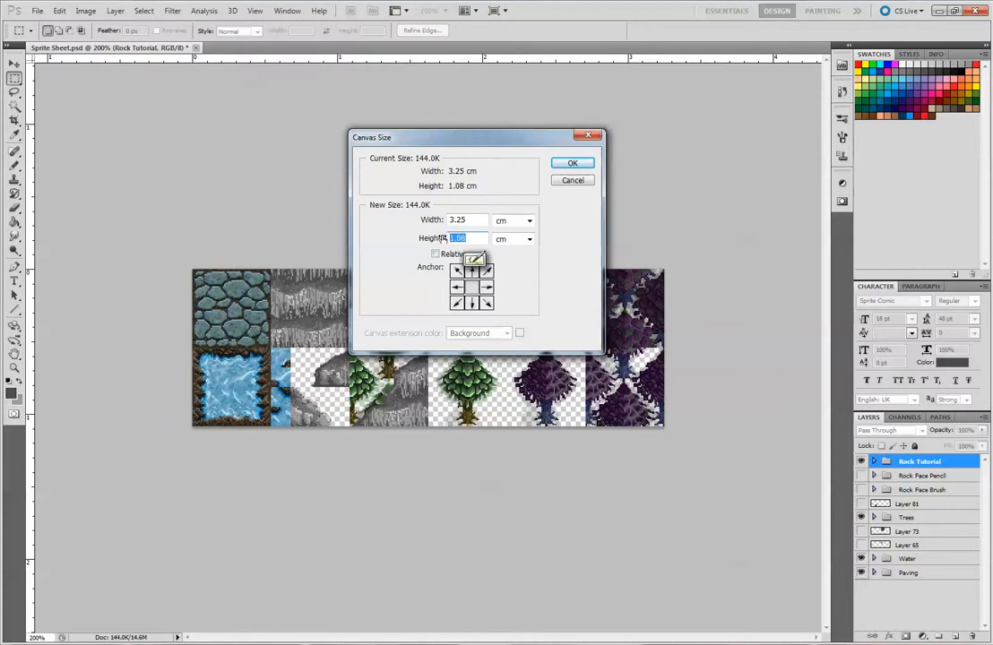
pyautogui.write('2.16')
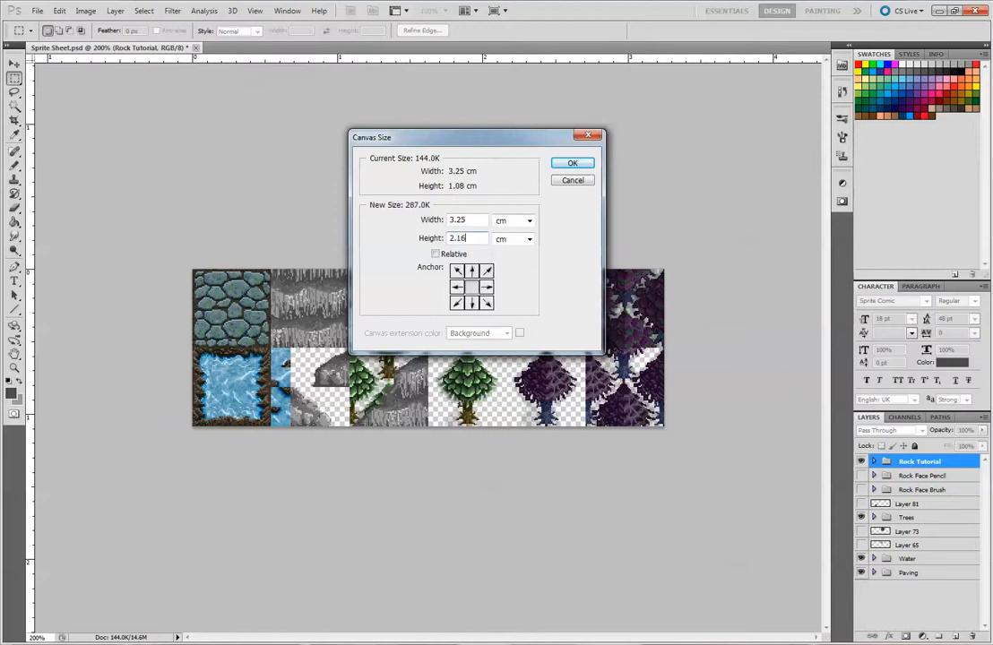
pyautogui.click(572, 162)
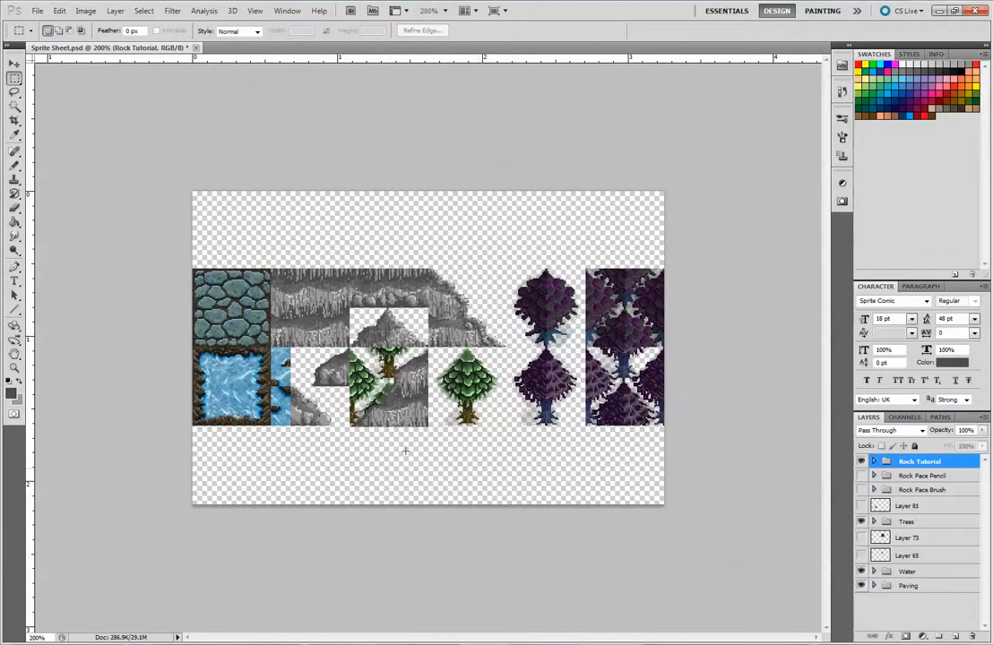
# Move the two purple foliage tiles up so they stack in the top-right corner of the canvas
pyautogui.click(15, 63)
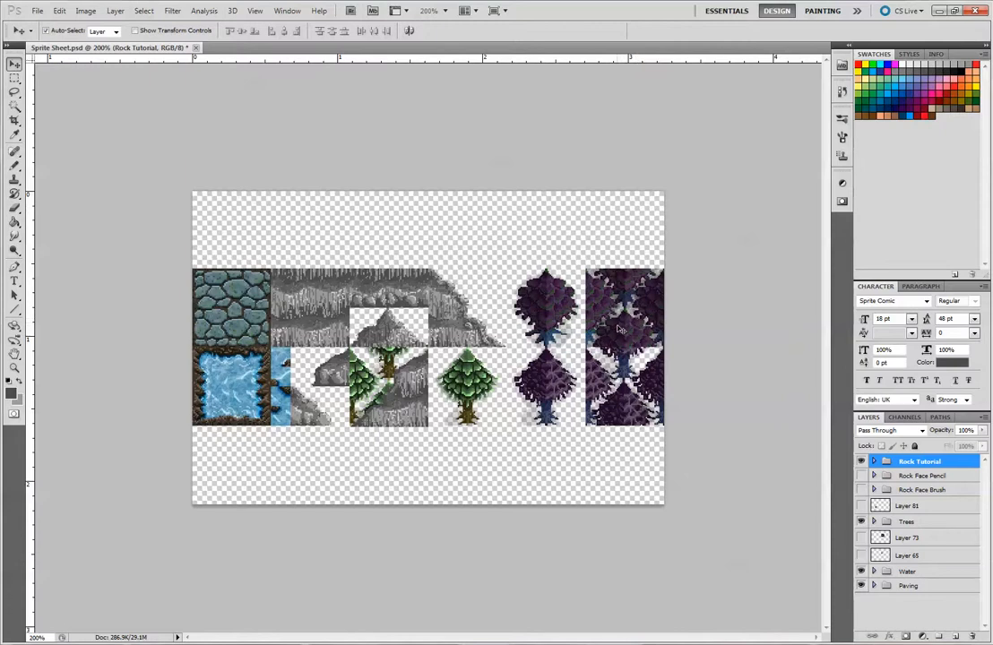
pyautogui.moveTo(636, 329); pyautogui.dragTo(620, 236)
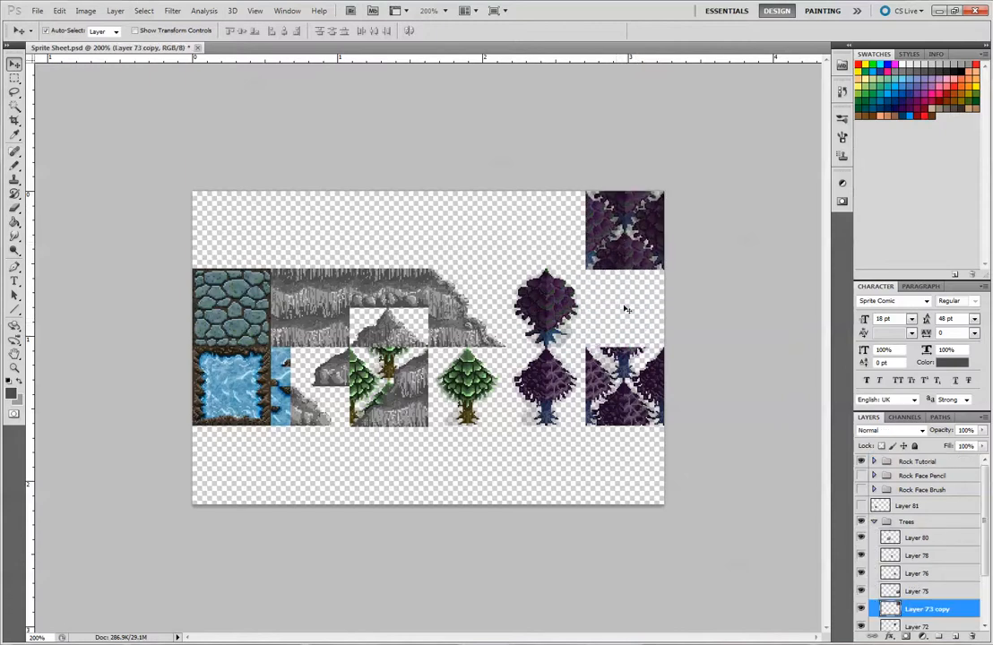
pyautogui.moveTo(620, 424); pyautogui.dragTo(620, 346)
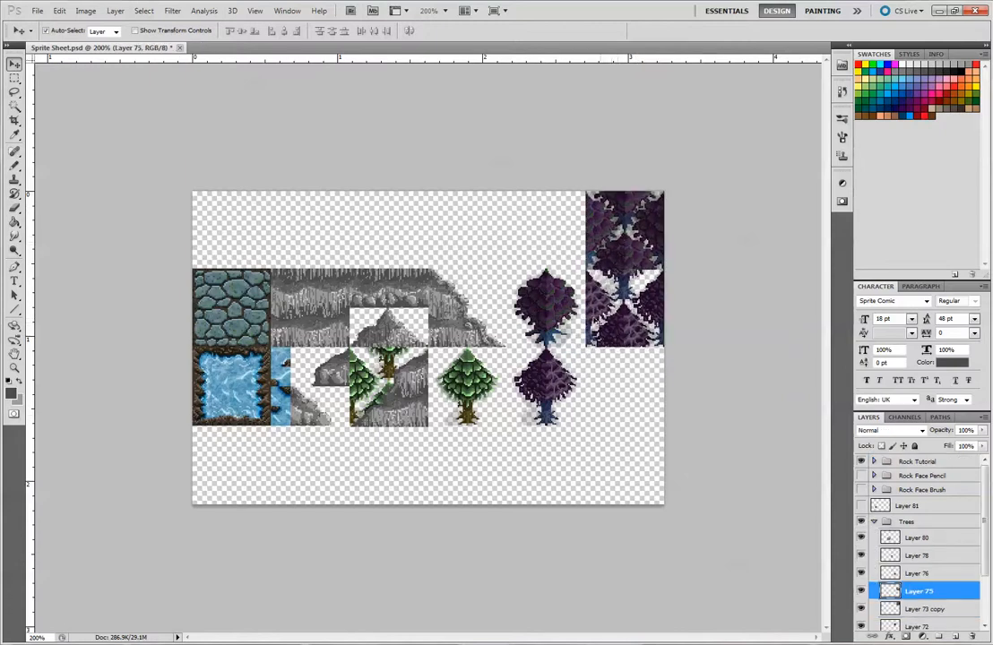
# Move the two standalone purple trees up to the canvas's top edge and place the green foliage tile and green tree beside them
pyautogui.moveTo(515, 211); pyautogui.dragTo(538, 463)
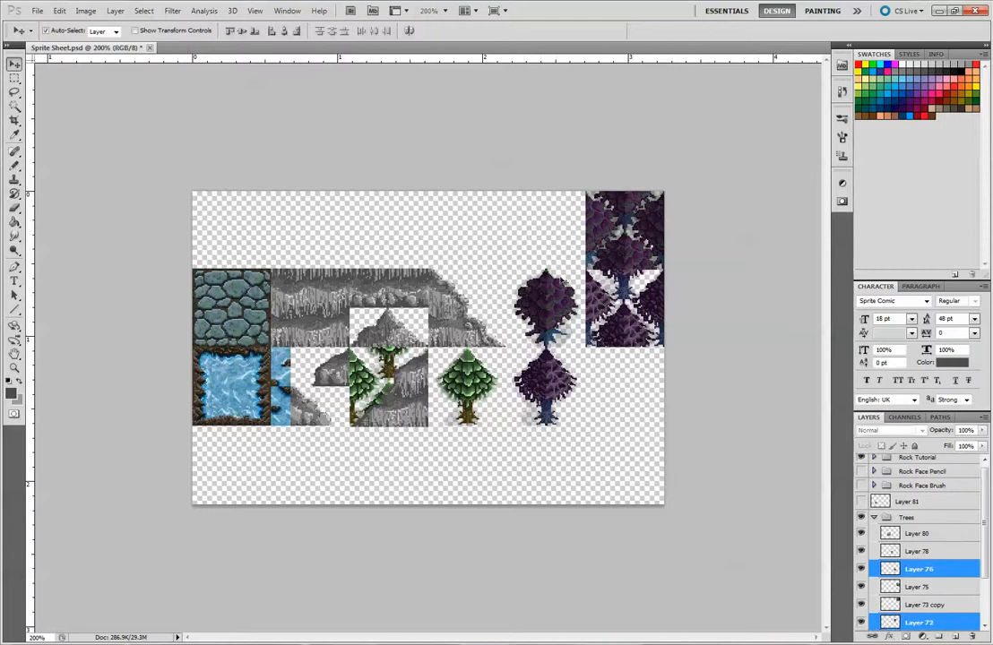
pyautogui.moveTo(556, 299); pyautogui.dragTo(557, 230)
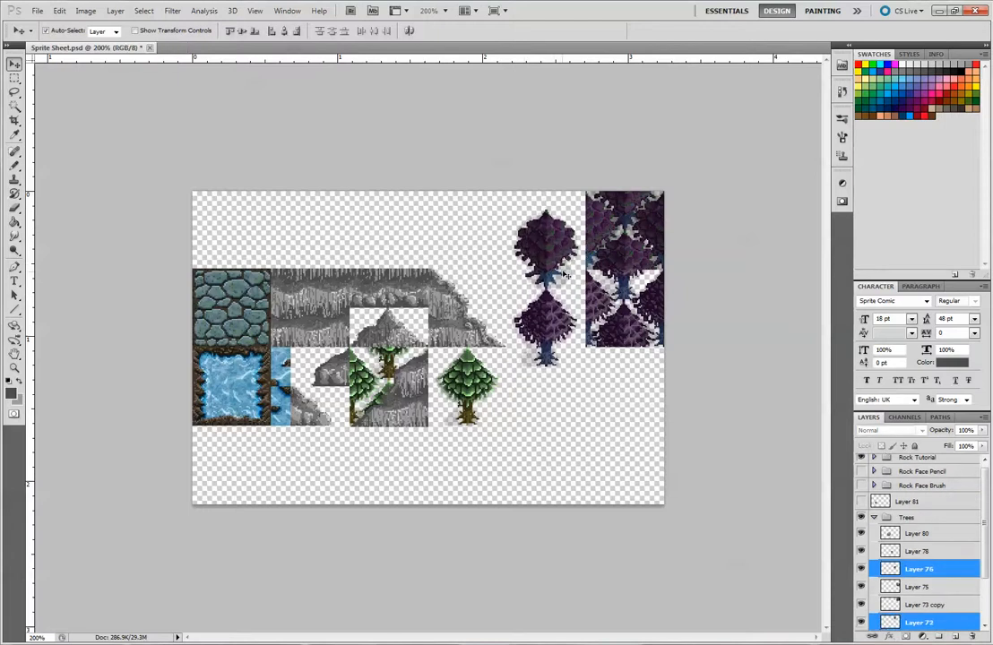
pyautogui.hotkey('ctrl', 'z')
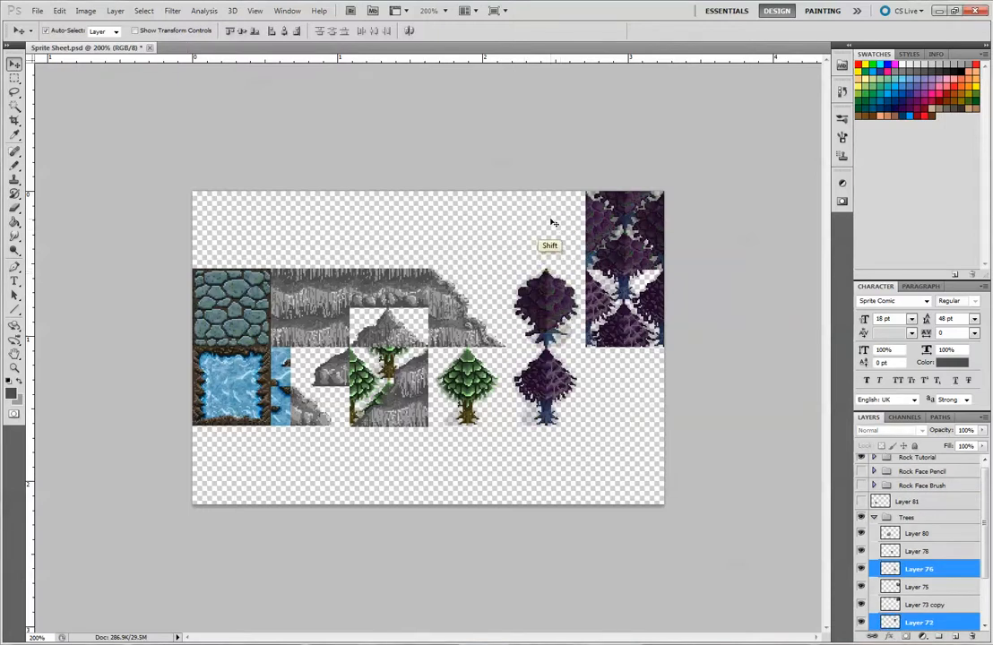
pyautogui.moveTo(549, 302); pyautogui.dragTo(550, 227)
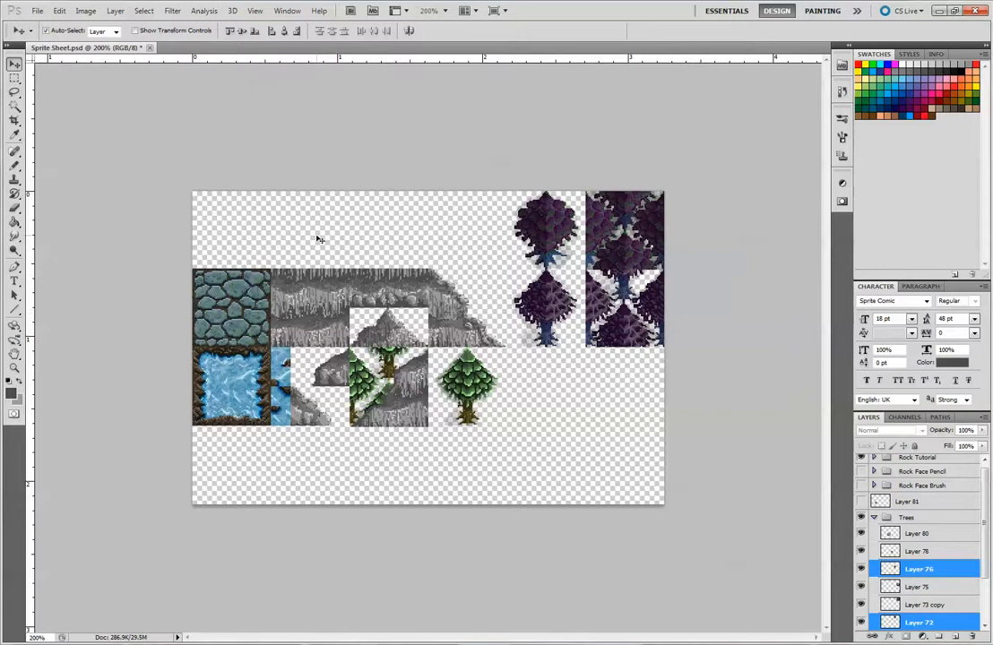
pyautogui.moveTo(475, 359); pyautogui.dragTo(479, 273)
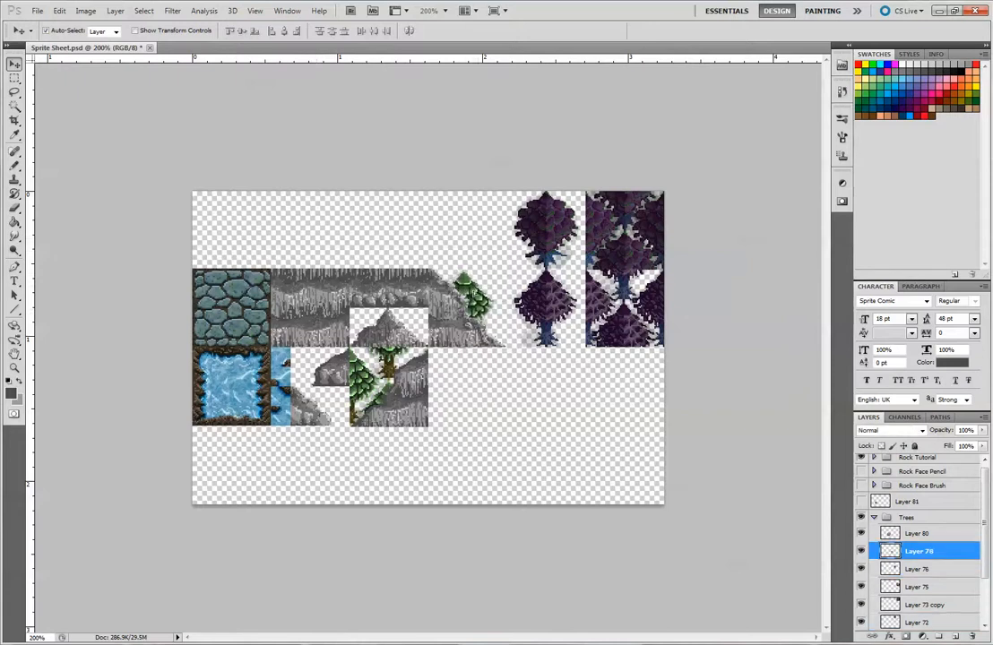
pyautogui.moveTo(388, 385); pyautogui.dragTo(463, 228)
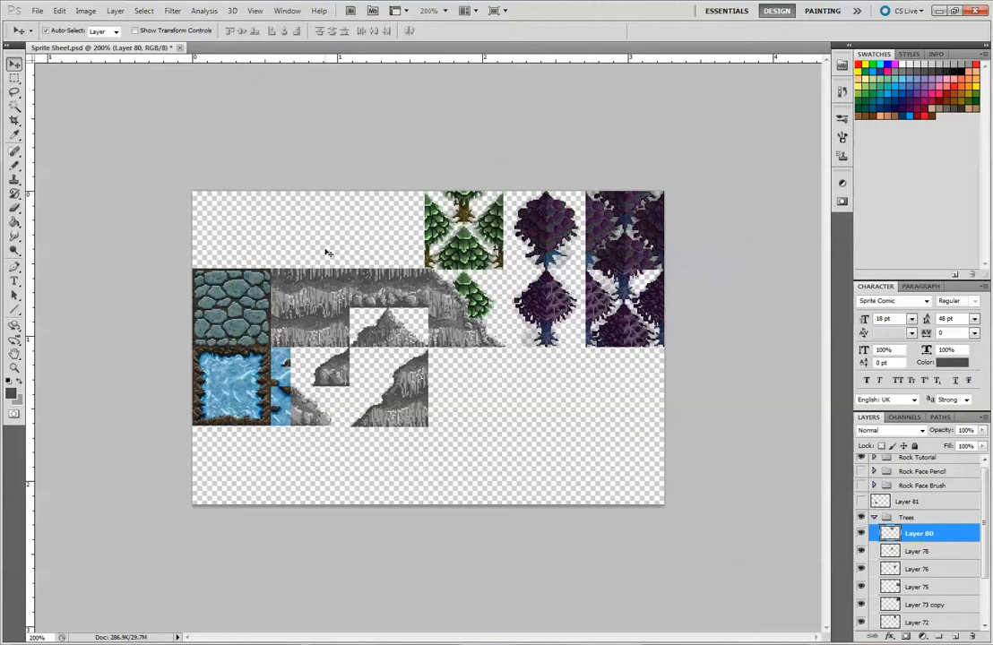
# Try to move the paving, water and rock tiles down as a group, and undo the move
pyautogui.moveTo(319, 245); pyautogui.dragTo(388, 304)
pyautogui.moveTo(365, 275)
pyautogui.mouseDown()
pyautogui.moveTo(527, 404)
pyautogui.moveTo(549, 377)
pyautogui.moveTo(443, 349)
pyautogui.moveTo(366, 268)
pyautogui.moveTo(356, 277)
pyautogui.mouseUp()
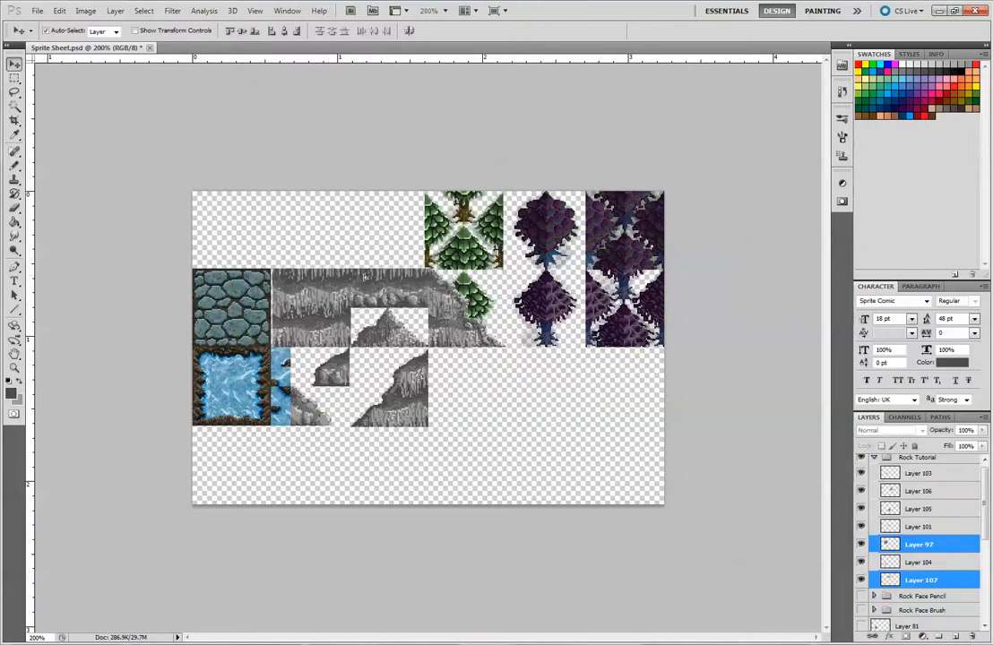
pyautogui.moveTo(229, 240); pyautogui.dragTo(421, 454)
pyautogui.moveTo(232, 259); pyautogui.dragTo(251, 305)
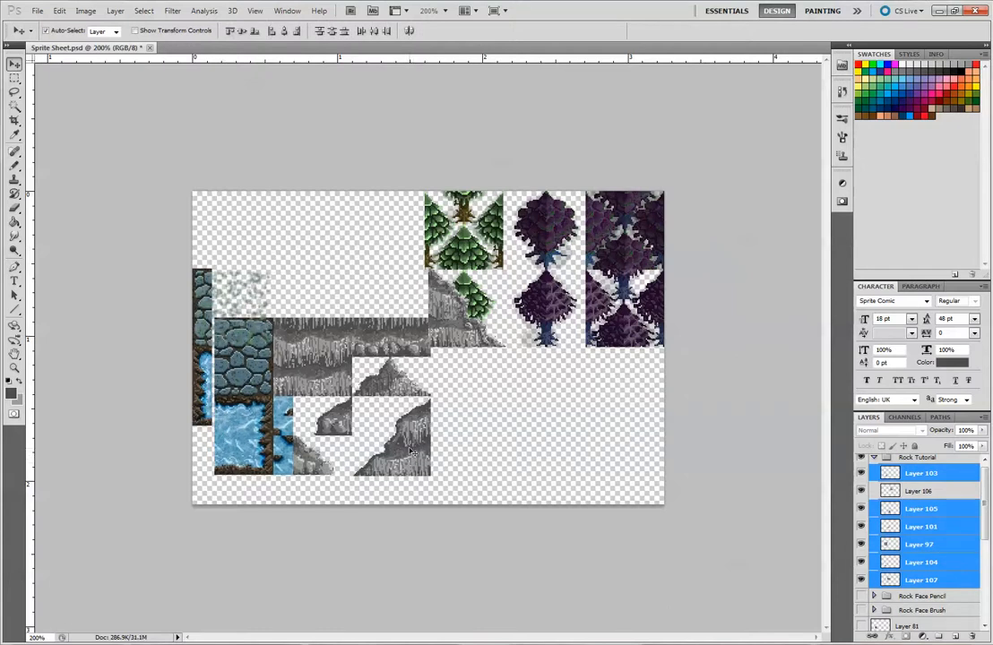
pyautogui.hotkey('ctrl', 'z')
# Move the paving, water and rock tiles down to the canvas's bottom edge and align the sloping rock edge beside them
pyautogui.moveTo(198, 226); pyautogui.dragTo(409, 503)
pyautogui.click(240, 300)
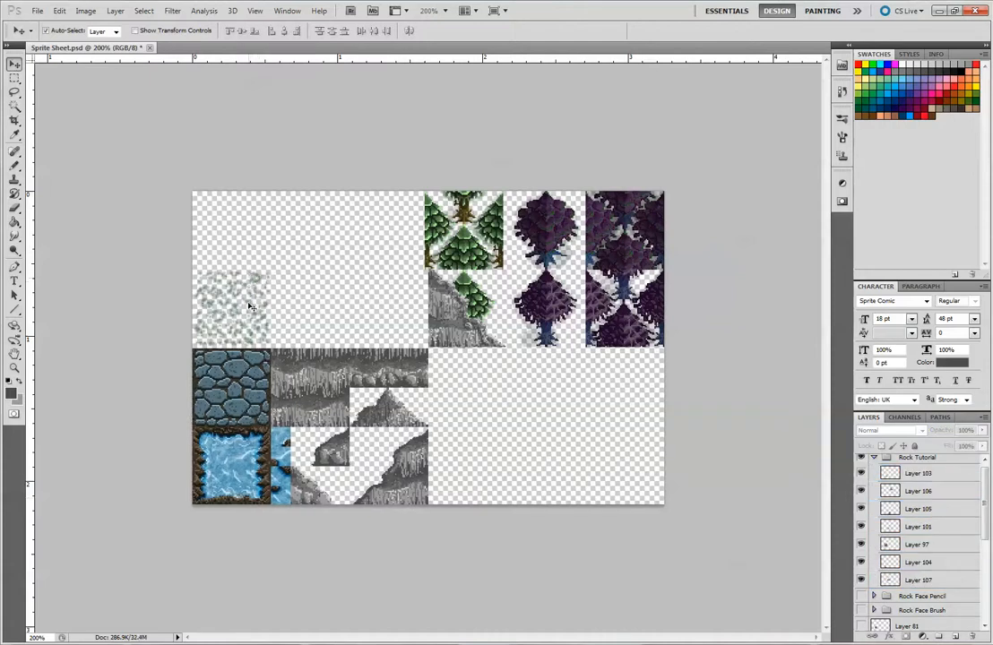
pyautogui.moveTo(466, 307); pyautogui.dragTo(446, 404)
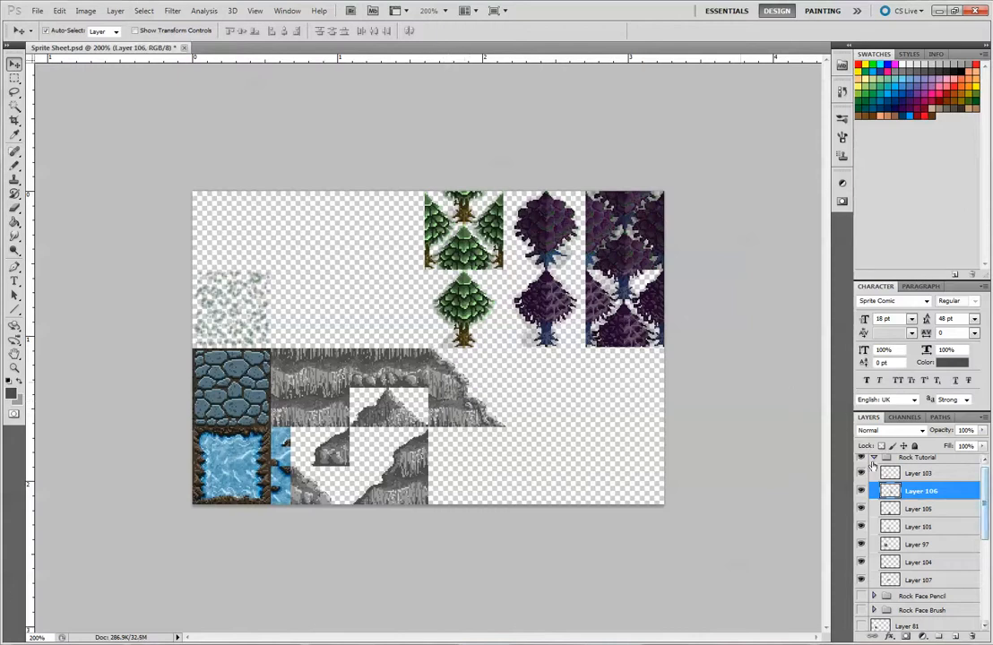
# Expand the Paving layer group and toggle the Pebble Gray layer's visibility off and on to identify its artwork
pyautogui.click(262, 277)
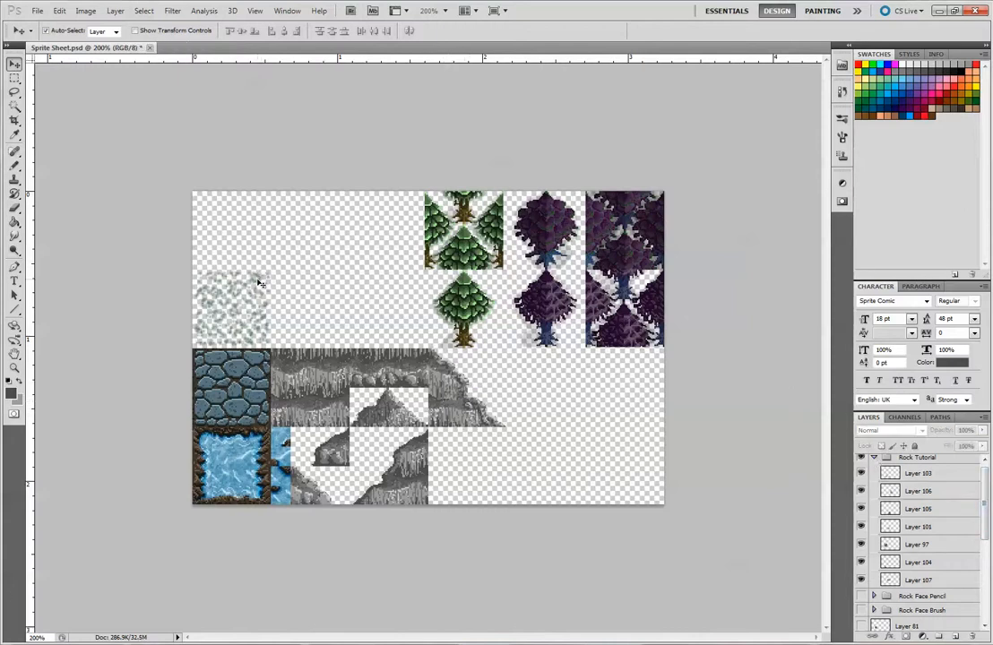
pyautogui.moveTo(987, 489); pyautogui.dragTo(984, 581)
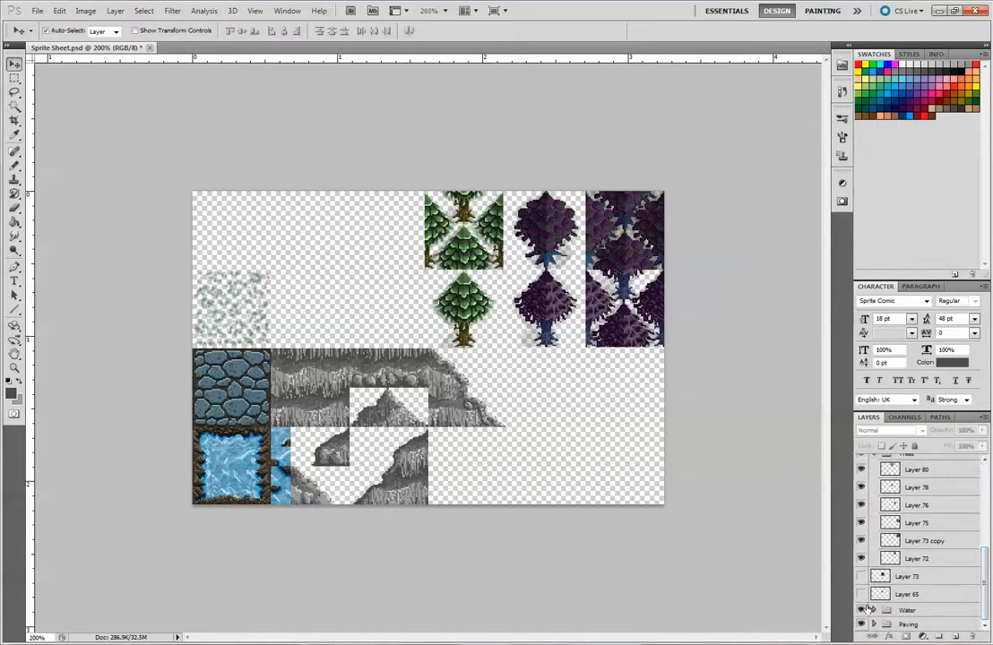
pyautogui.click(875, 623)
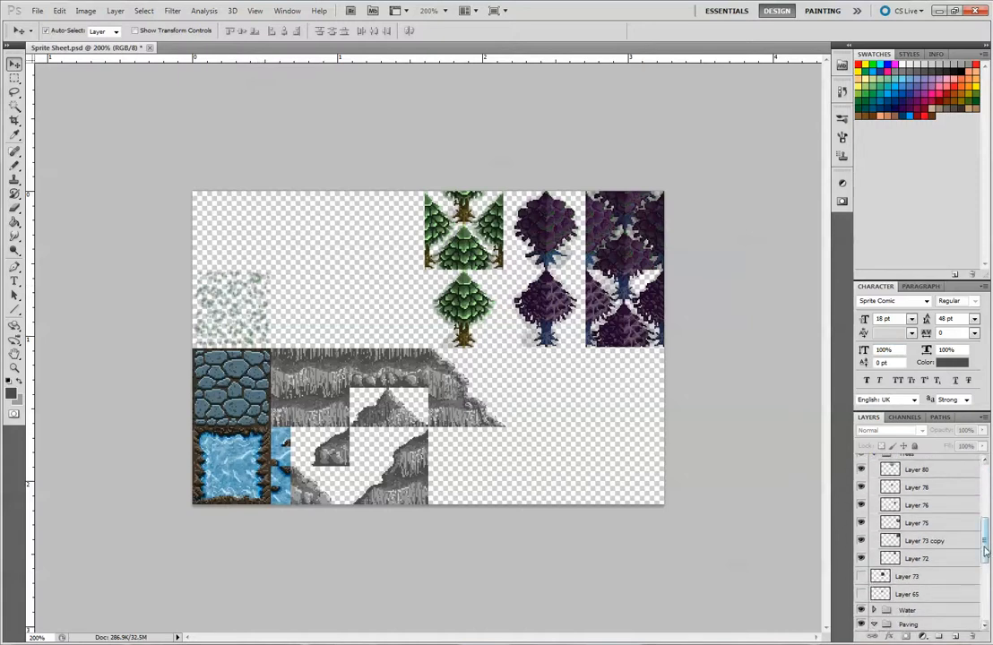
pyautogui.moveTo(986, 563)
pyautogui.mouseDown()
pyautogui.moveTo(984, 609)
pyautogui.moveTo(986, 566)
pyautogui.mouseUp()
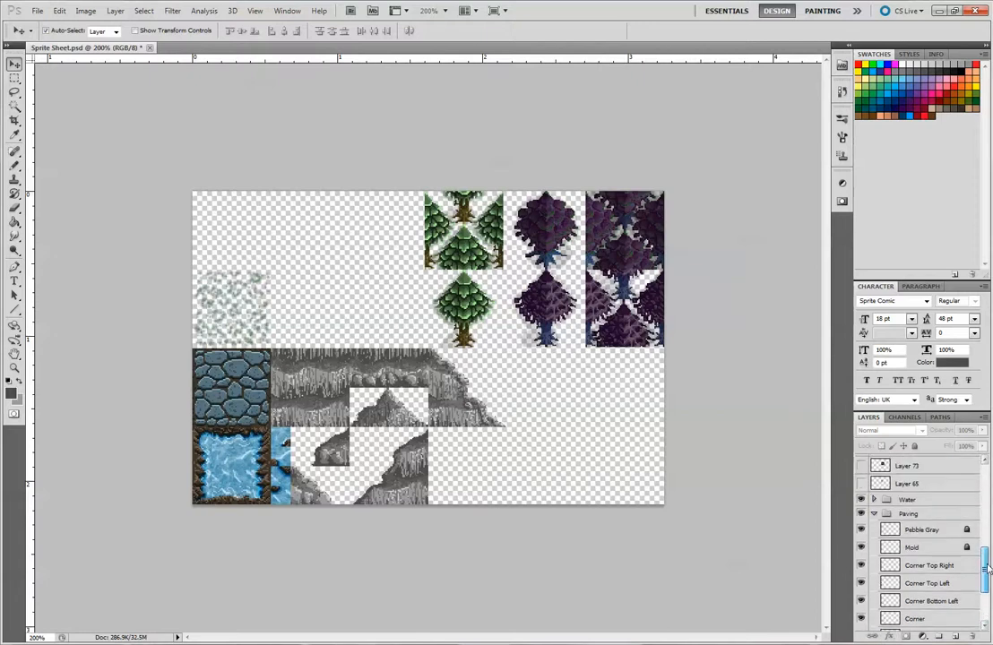
pyautogui.click(861, 529)
pyautogui.click(862, 529)
# Unlock the Mold and Pebble Gray layers in the Paving group
pyautogui.click(923, 531)
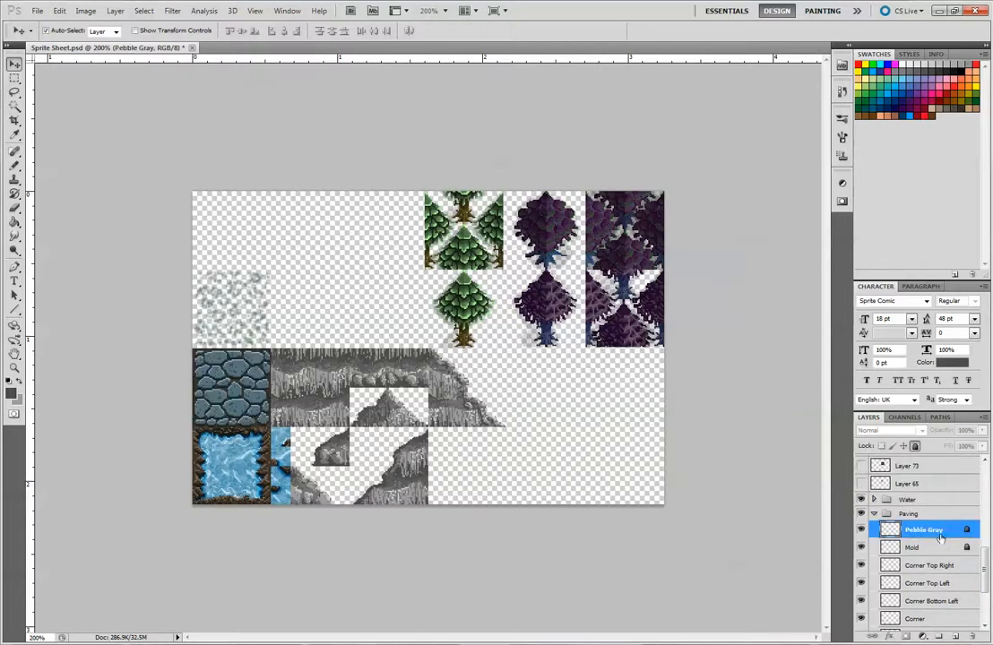
pyautogui.click(940, 546)
pyautogui.click(915, 446)
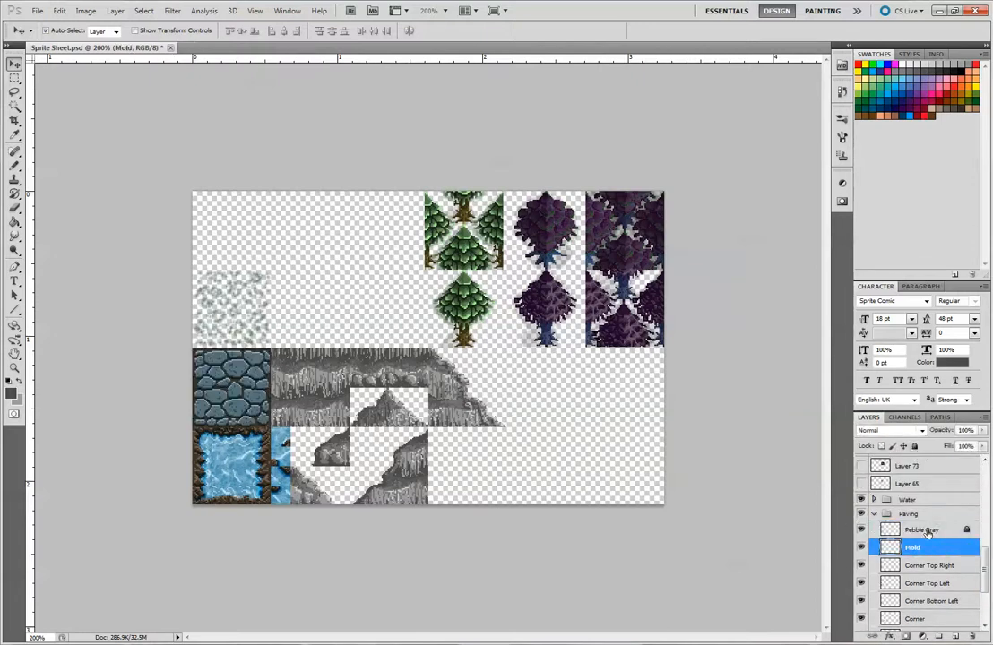
pyautogui.click(929, 531)
pyautogui.click(916, 448)
# Select the Pebble Gray and Mold layers together, move them down onto the blue paving tile, and deselect them
pyautogui.keyDown('shift'); pyautogui.click(250, 310); pyautogui.keyUp('shift')
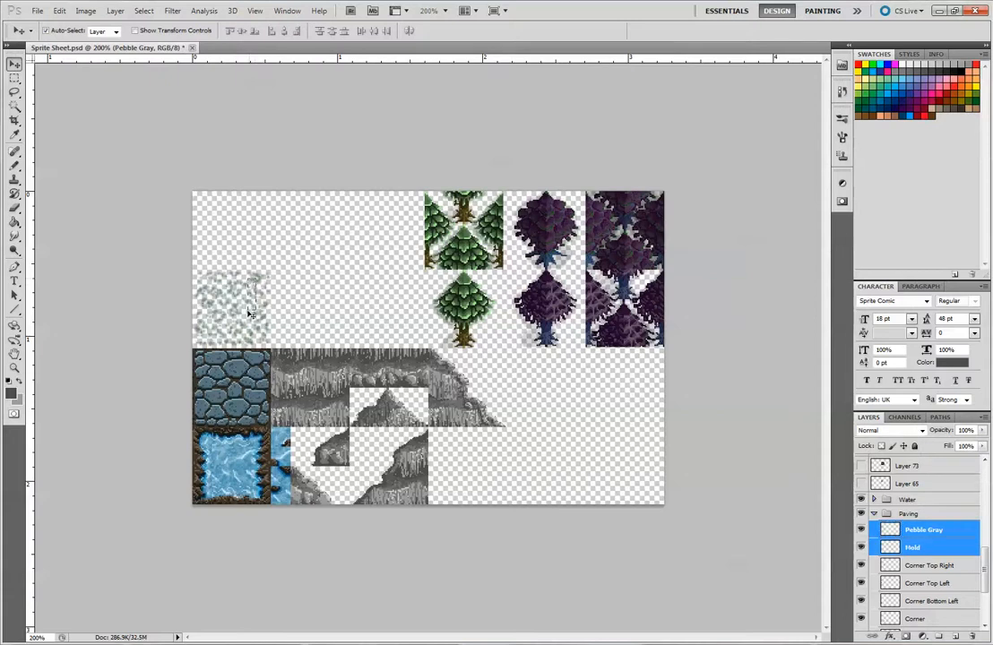
pyautogui.moveTo(265, 275); pyautogui.dragTo(259, 356)
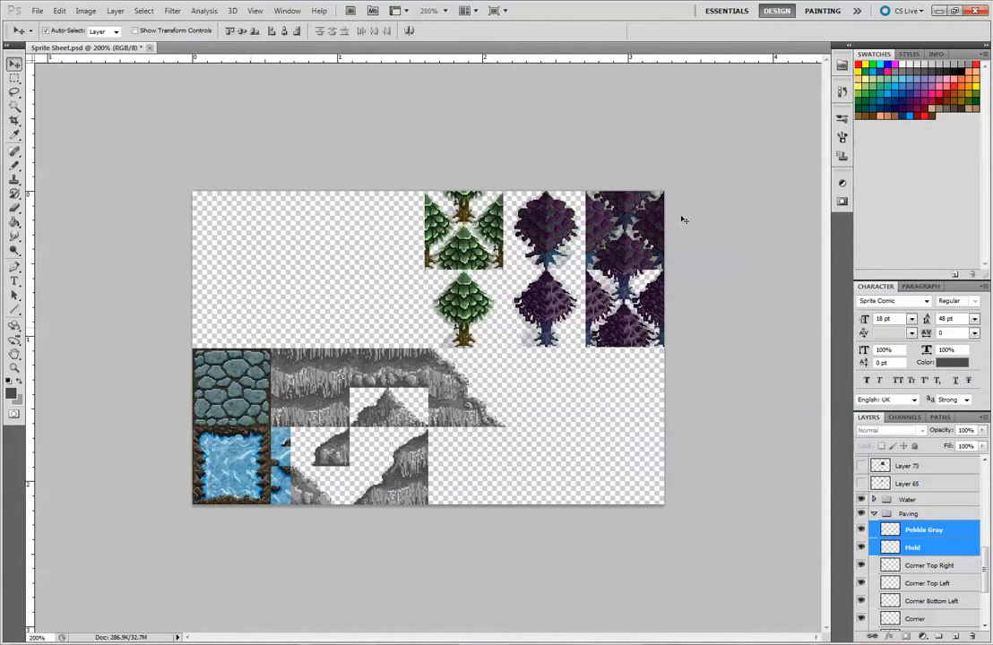
pyautogui.click(694, 450)
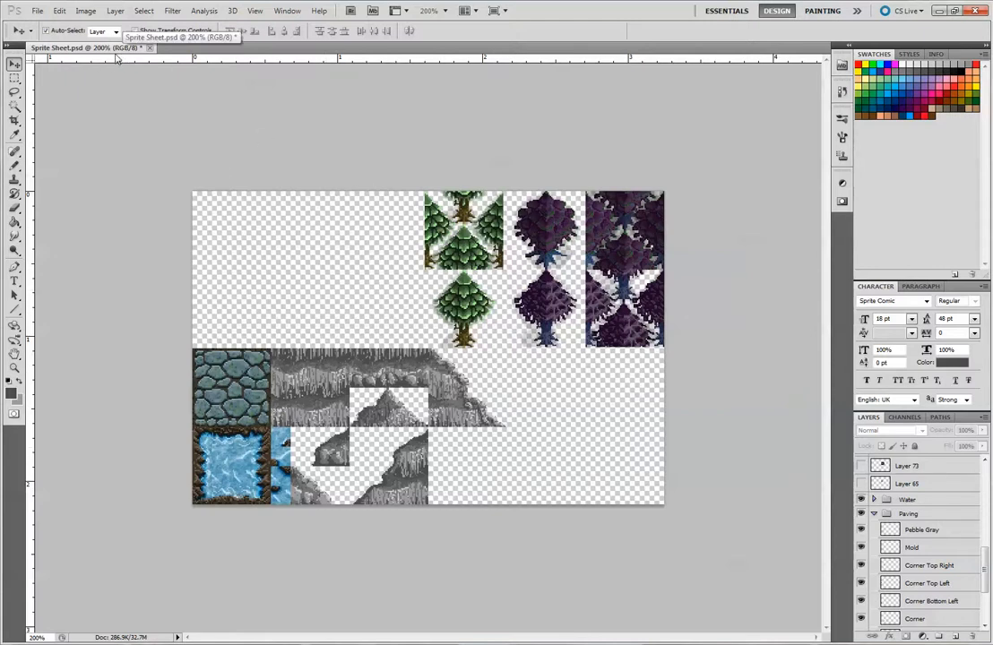
# Open Cliff.psd from the recently used files alongside the sprite sheet
pyautogui.click(39, 9)
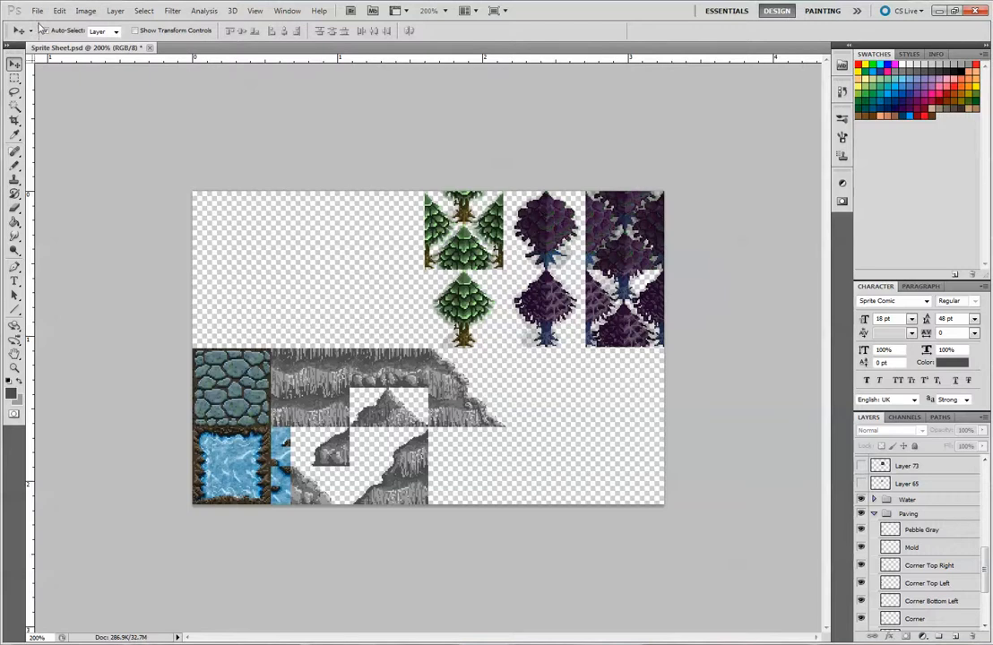
pyautogui.moveTo(148, 95)
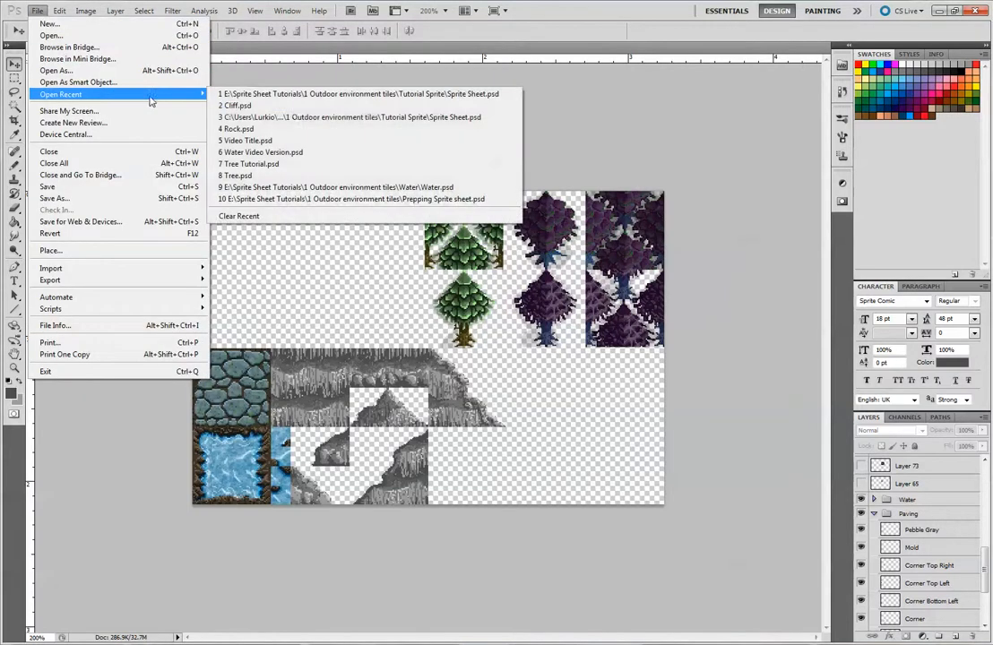
pyautogui.click(320, 107)
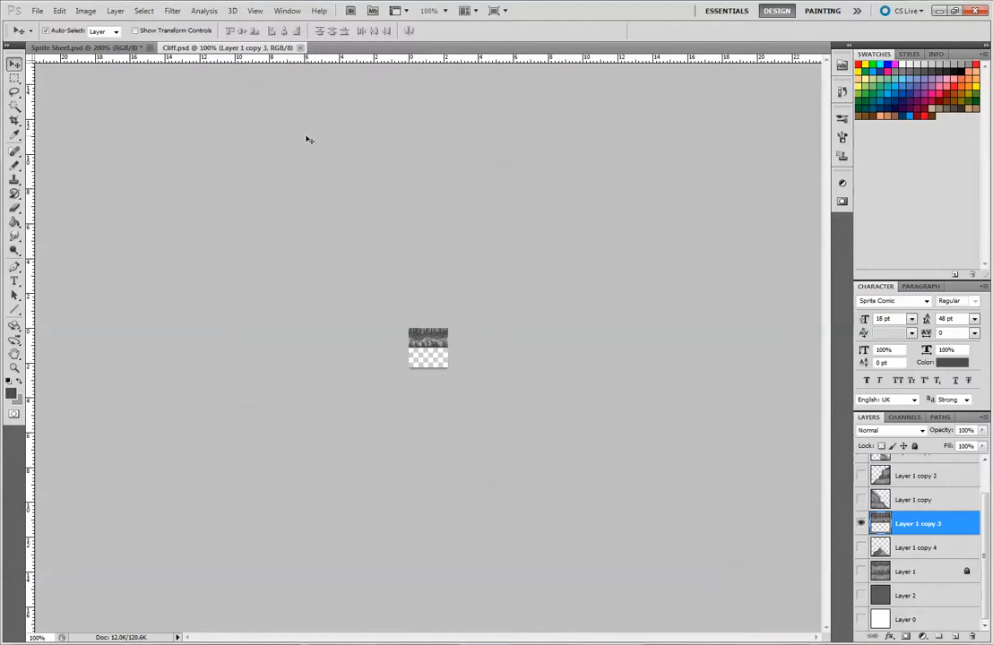
pyautogui.hotkey('ctrl', '+')
pyautogui.hotkey('ctrl', '+')
pyautogui.hotkey('ctrl', '+')
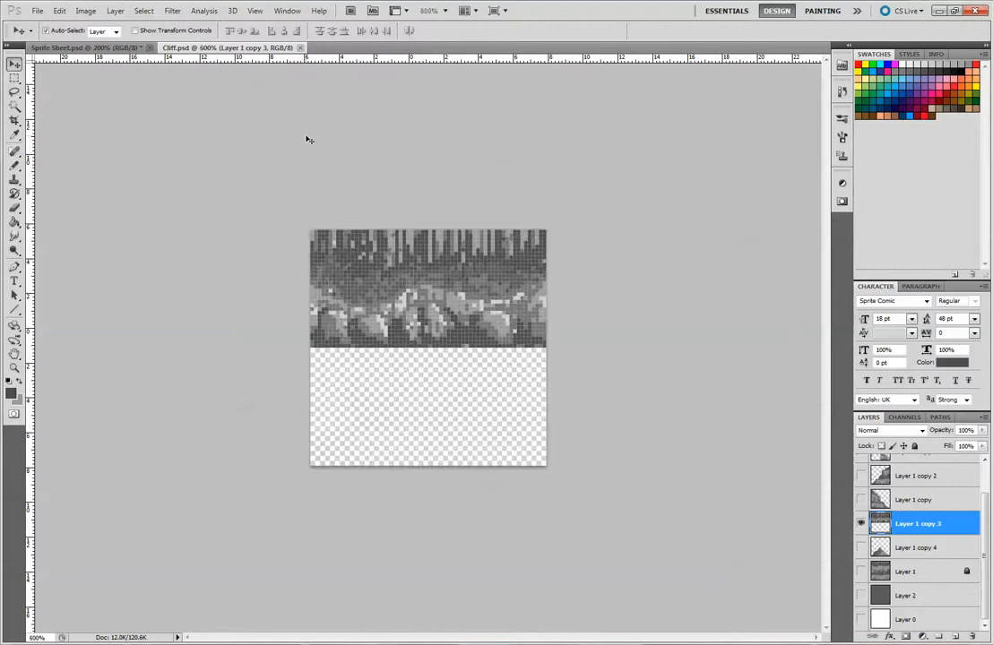
pyautogui.hotkey('ctrl', '-')
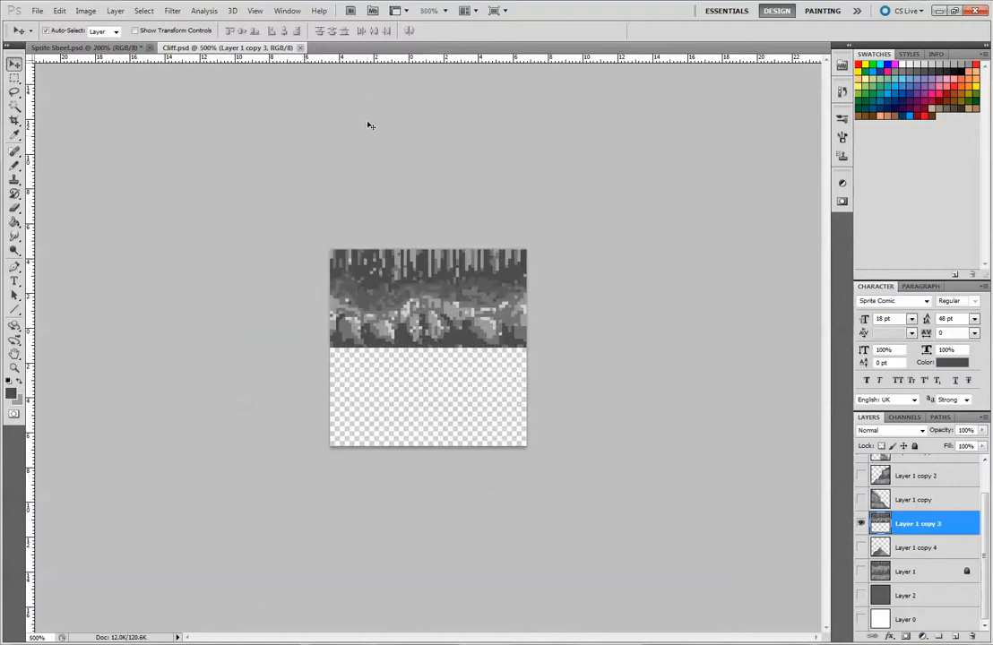
pyautogui.scroll(2, 983, 492)
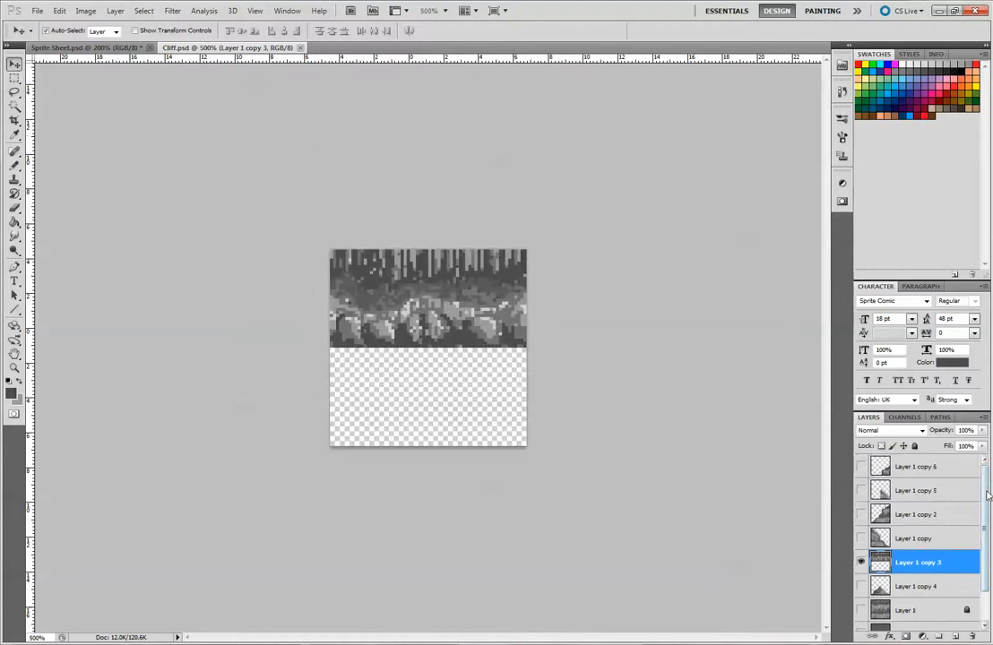
pyautogui.click(59, 48)
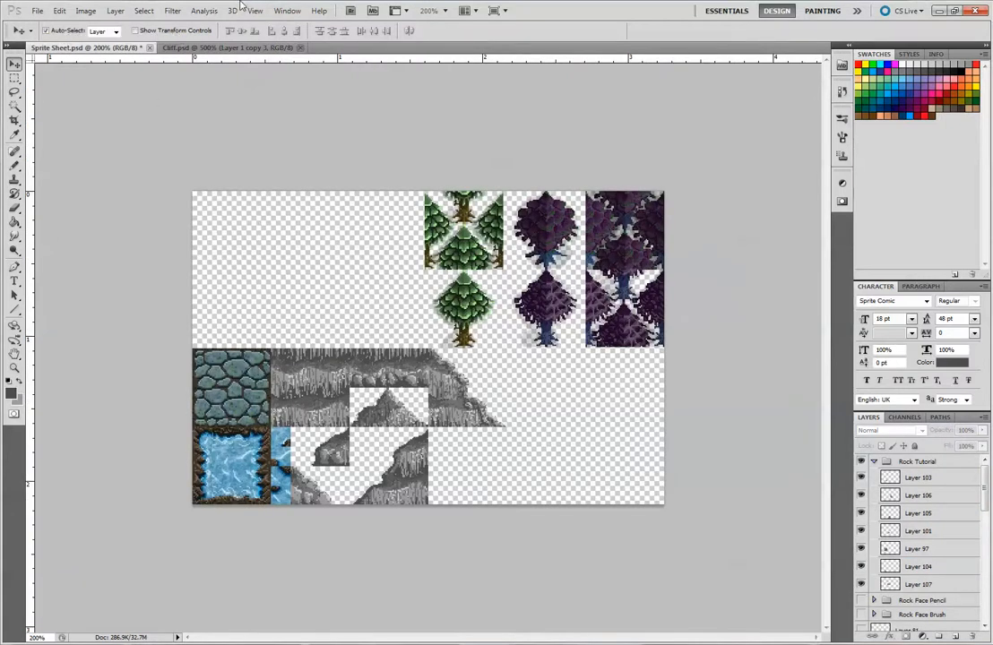
pyautogui.click(232, 48)
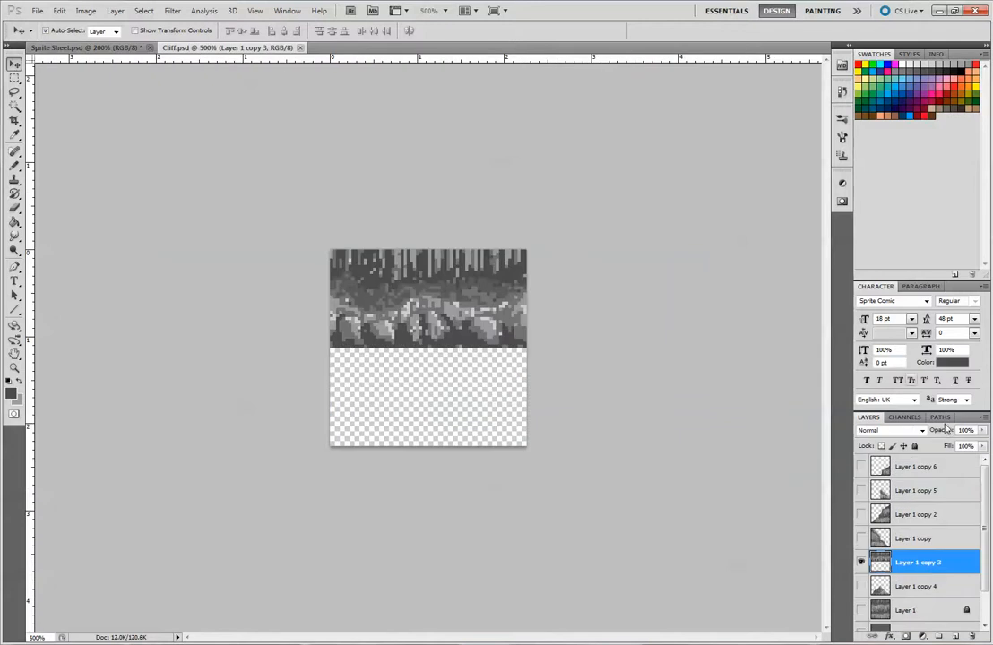
# Set the foreground colour to a dark purple, hex 60377c
pyautogui.click(11, 394)
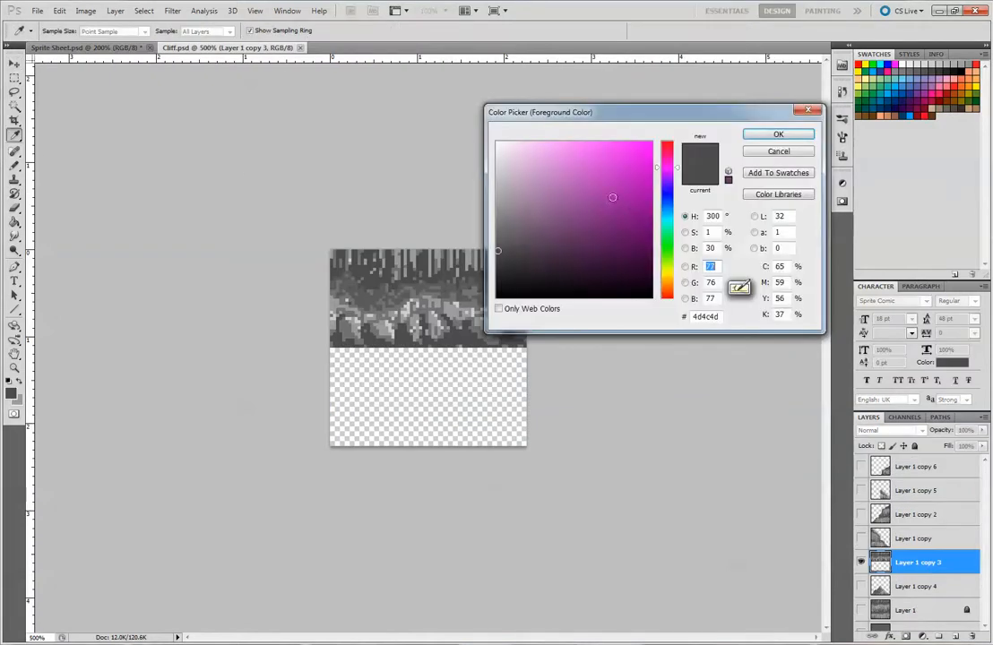
pyautogui.moveTo(664, 223); pyautogui.dragTo(675, 180)
pyautogui.moveTo(638, 251)
pyautogui.mouseDown()
pyautogui.moveTo(649, 192)
pyautogui.moveTo(642, 244)
pyautogui.moveTo(617, 269)
pyautogui.moveTo(582, 224)
pyautogui.moveTo(581, 199)
pyautogui.moveTo(582, 217)
pyautogui.moveTo(605, 225)
pyautogui.moveTo(617, 205)
pyautogui.moveTo(592, 226)
pyautogui.mouseUp()
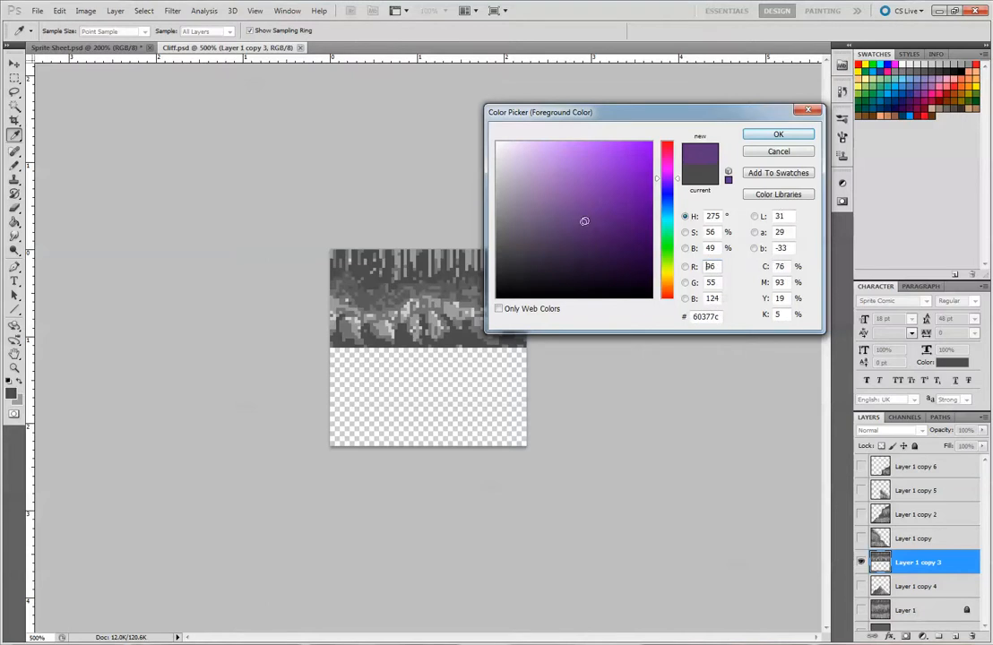
pyautogui.press('Return')
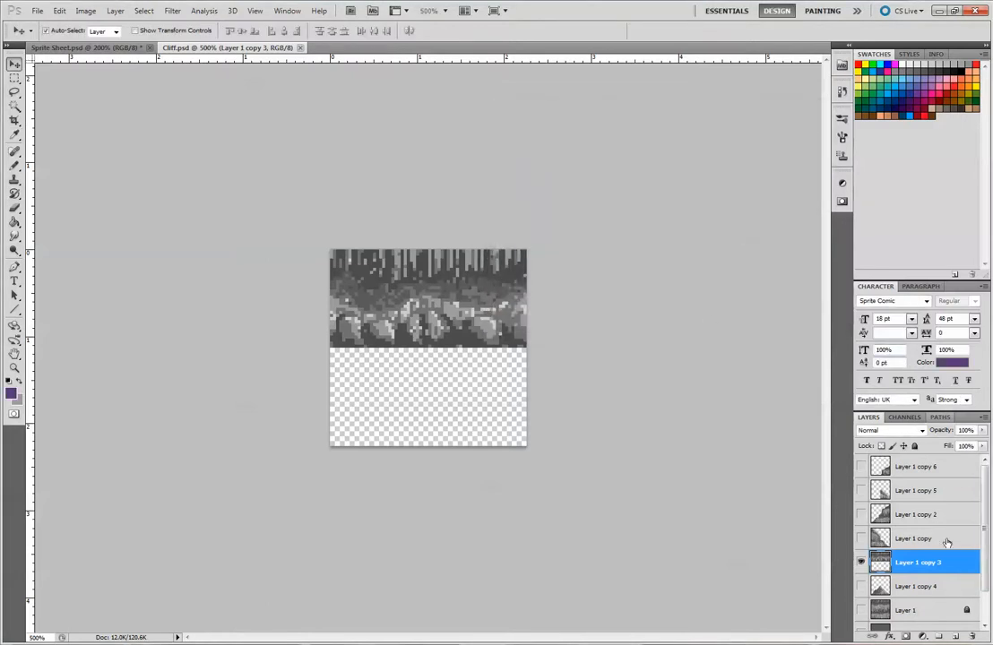
# Add a new empty layer and place it at the top of the layer stack
pyautogui.click(957, 636)
pyautogui.moveTo(948, 566); pyautogui.dragTo(894, 475)
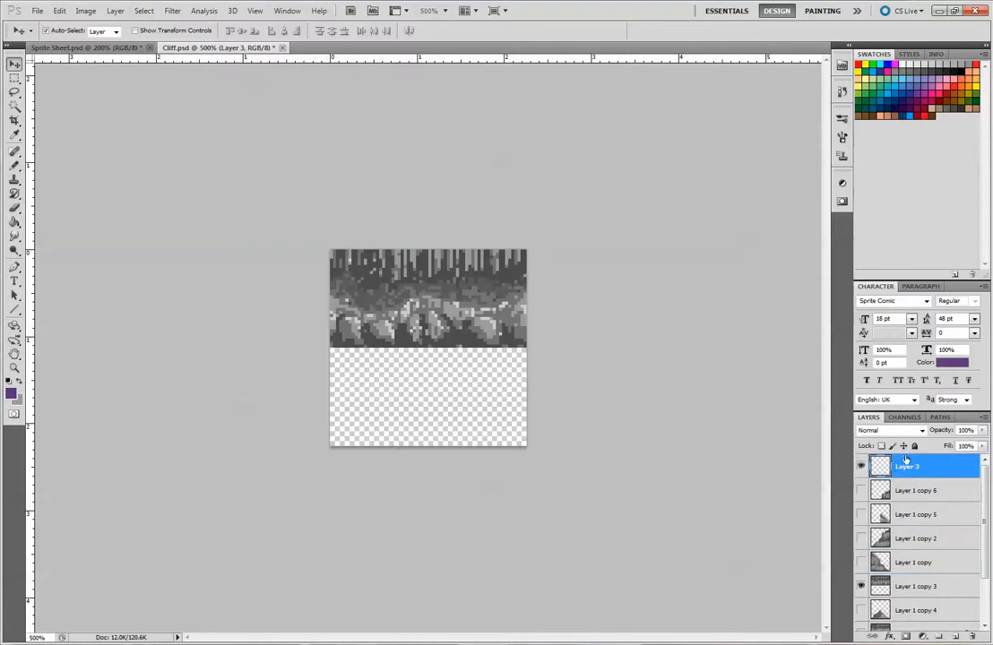
pyautogui.click(61, 12)
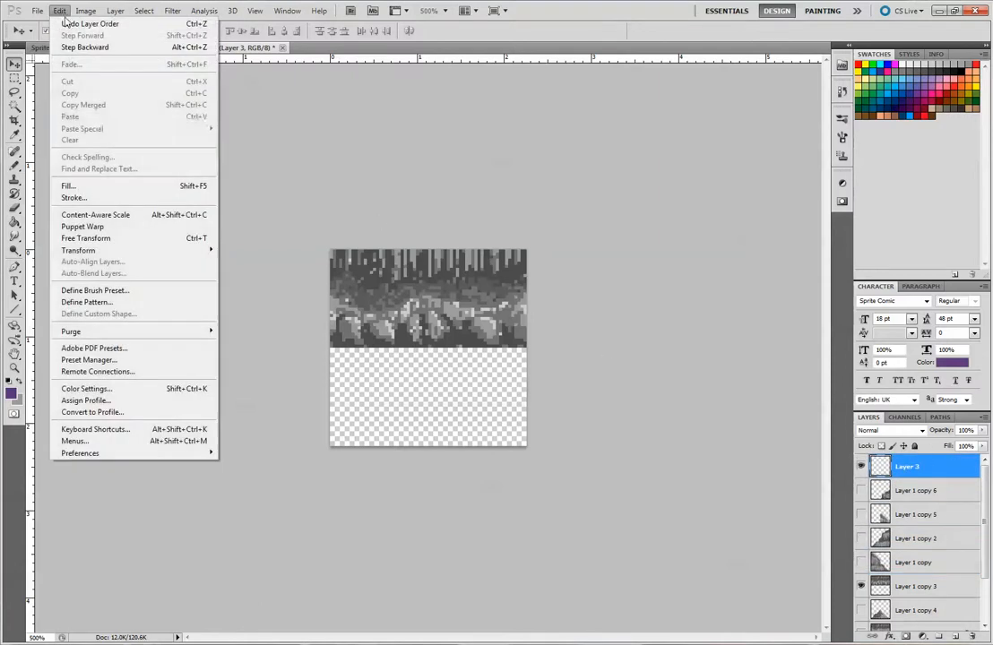
pyautogui.click(117, 183)
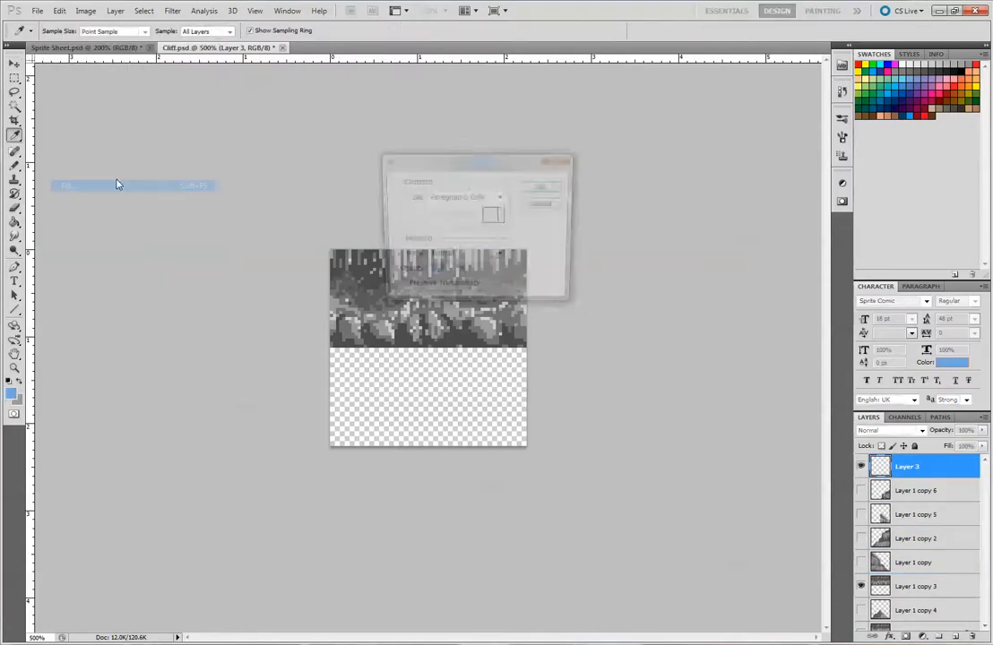
pyautogui.click(544, 205)
pyautogui.press('v')
# Change the foreground colour from light blue to a muted blue-purple
pyautogui.click(14, 395)
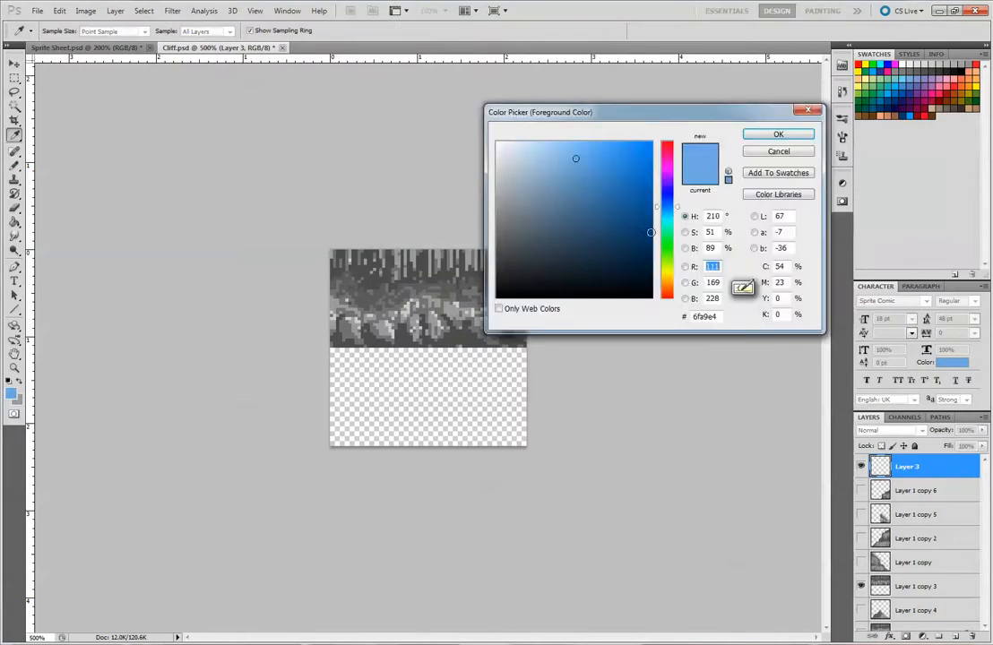
pyautogui.moveTo(665, 204); pyautogui.dragTo(671, 186)
pyautogui.moveTo(577, 220); pyautogui.dragTo(573, 217)
pyautogui.click(795, 137)
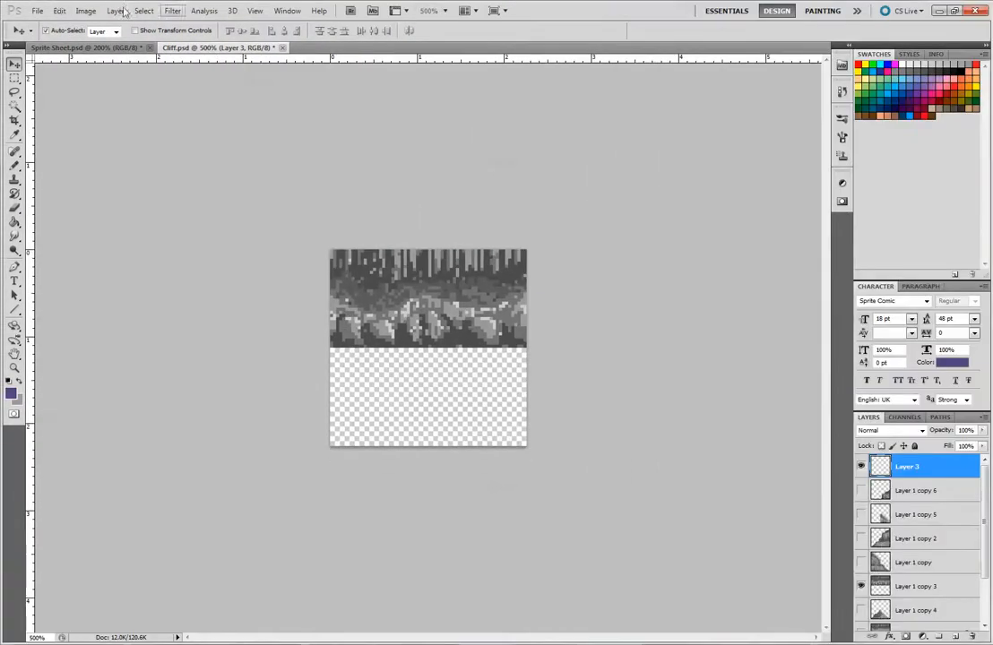
# Fill the new top layer with the foreground colour in Normal mode at 100% opacity
pyautogui.click(59, 10)
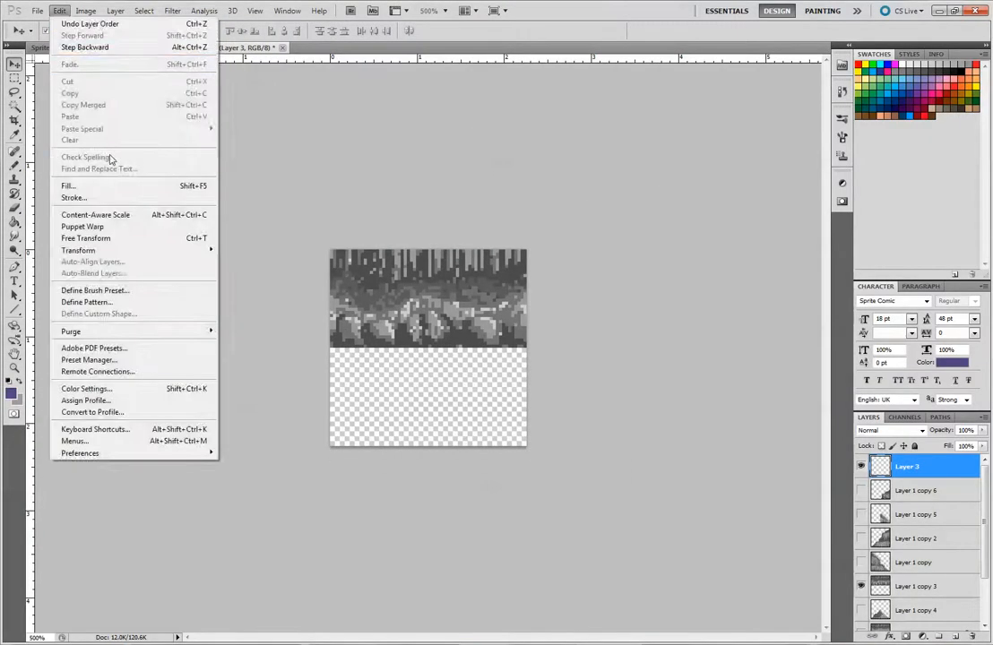
pyautogui.click(90, 178)
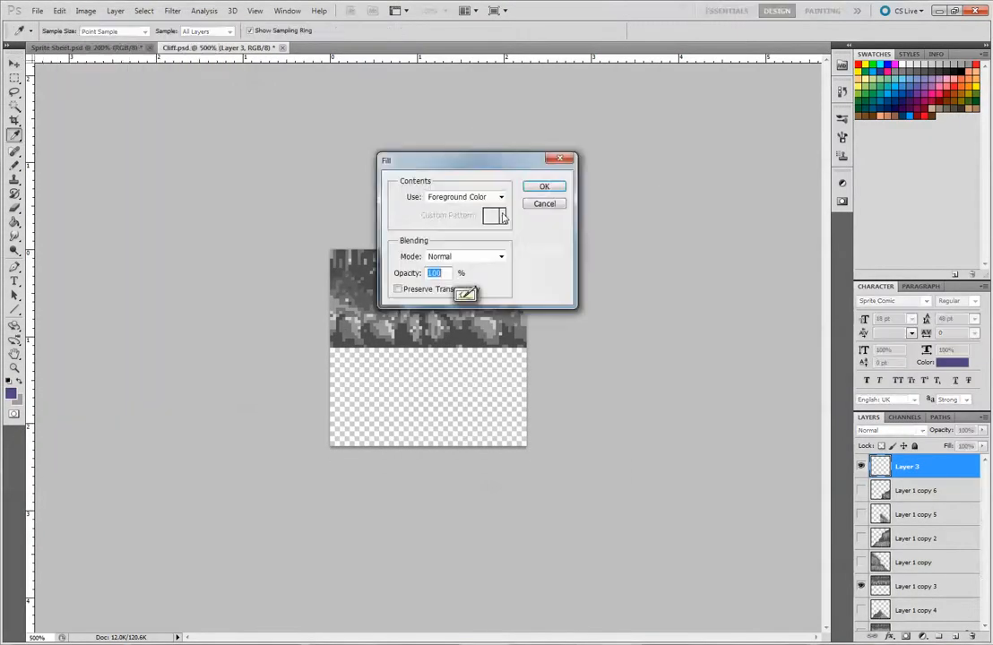
pyautogui.click(545, 187)
# Cycle the purple layer through the blend modes from Overlay onwards to compare the cliff's tint, and set it to Soft Light
pyautogui.click(921, 431)
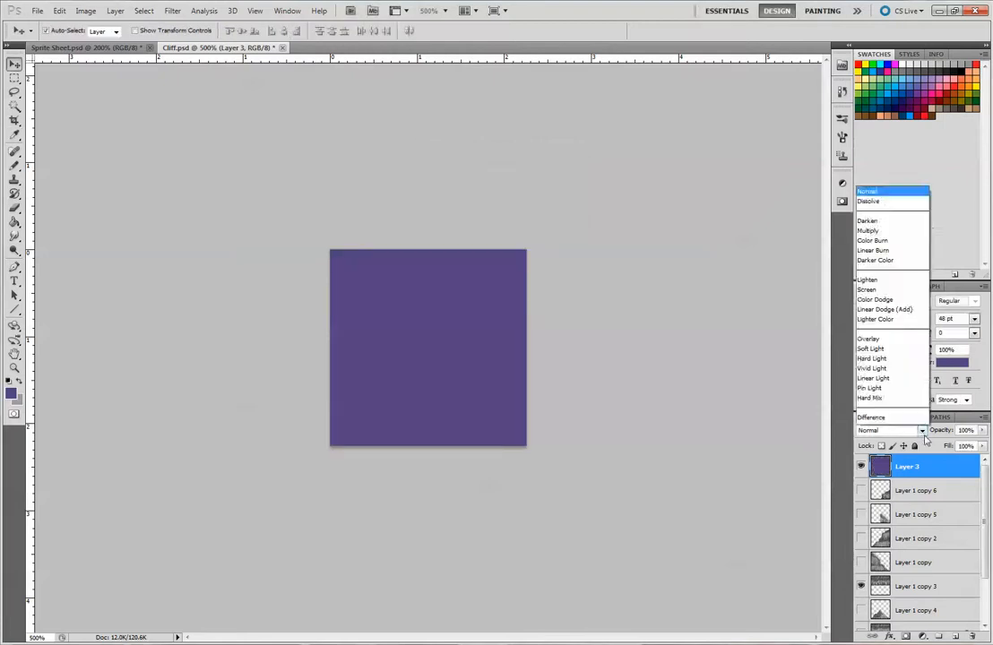
pyautogui.click(884, 254)
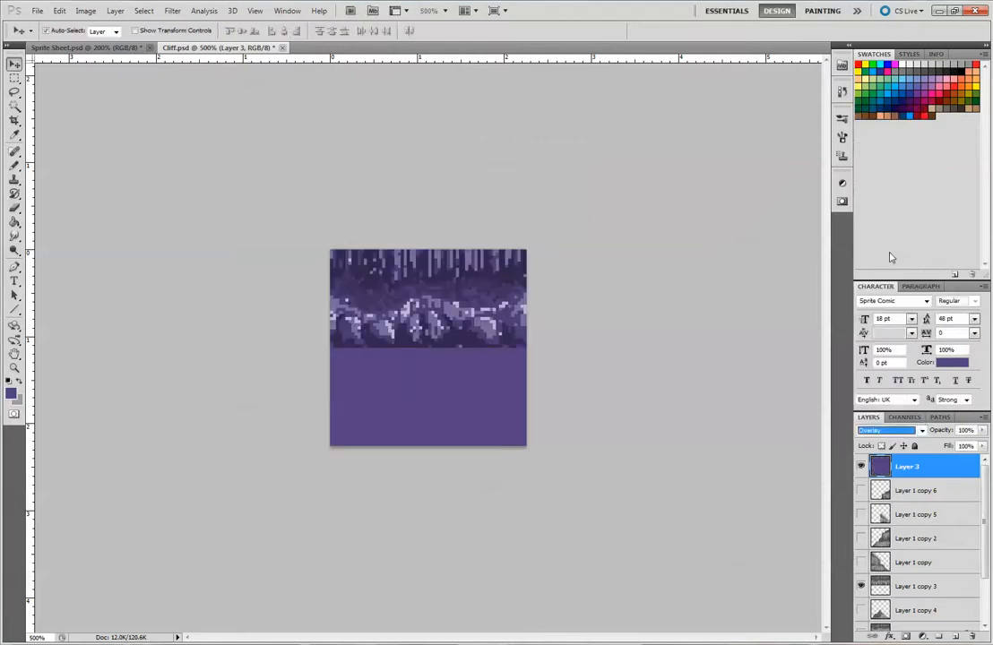
pyautogui.press('Down')
pyautogui.press('Down')
pyautogui.press('Down')
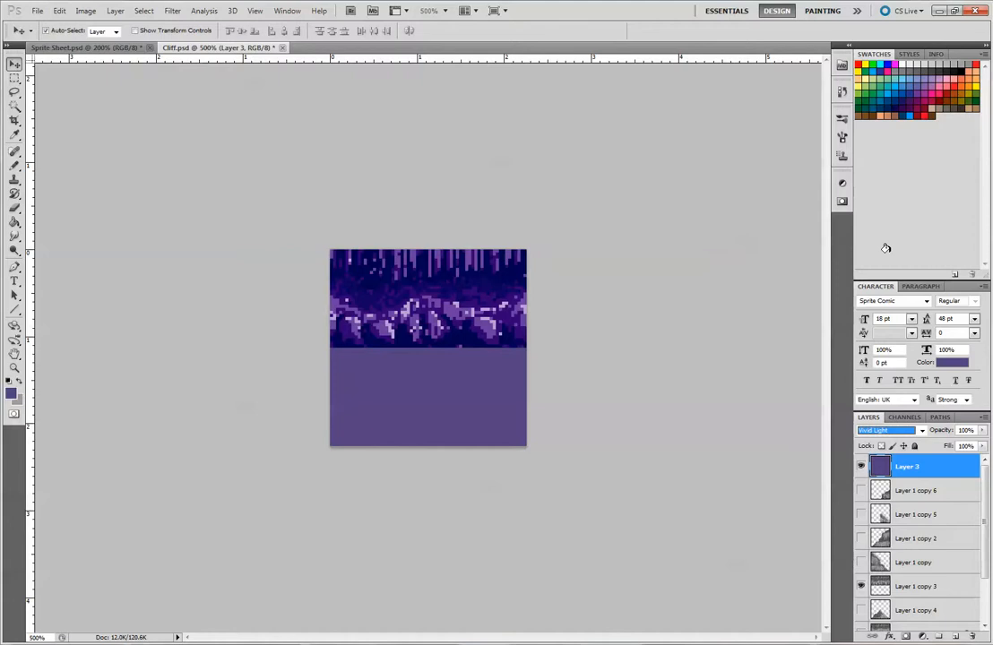
pyautogui.press('Down')
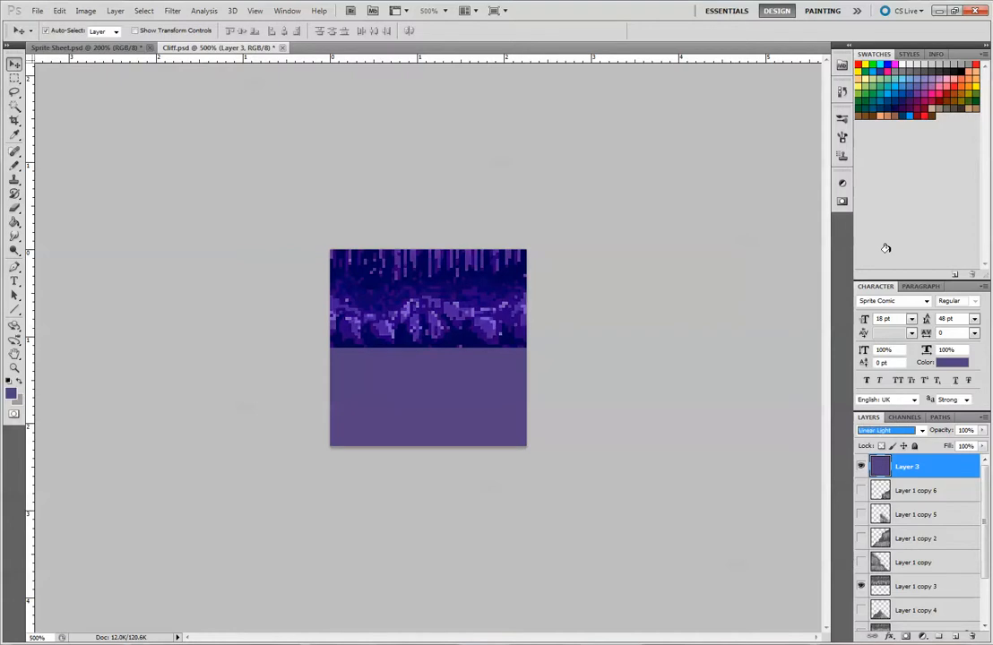
pyautogui.press('Down')
pyautogui.press('Down')
pyautogui.press('Down')
pyautogui.press('Down')
pyautogui.press('Down')
pyautogui.press('Down')
pyautogui.press('Down')
pyautogui.press('Down')
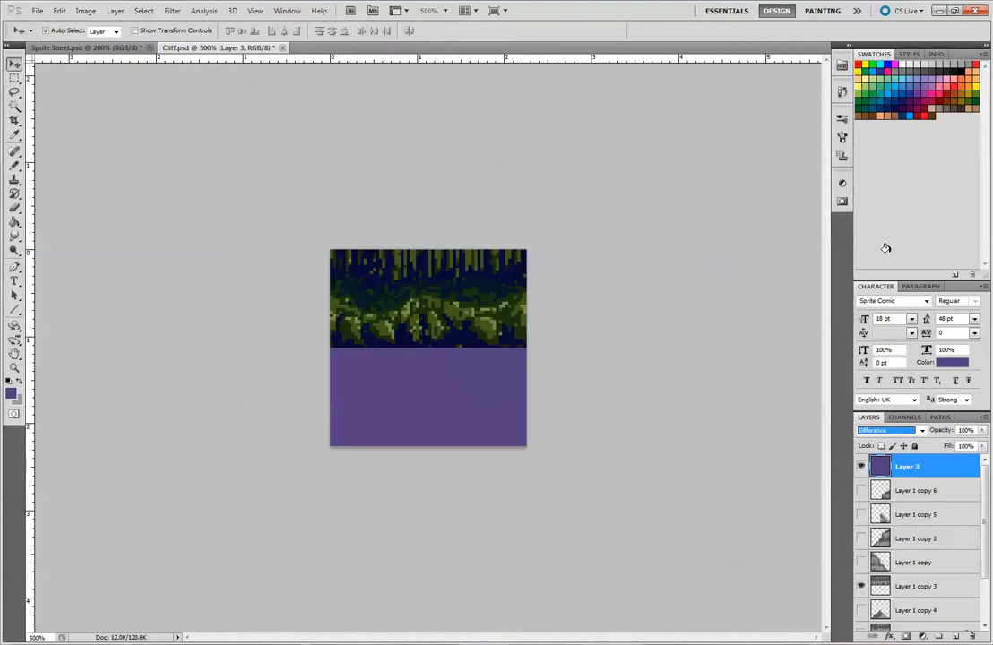
pyautogui.press('Down')
pyautogui.press('Down')
pyautogui.press('Up')
pyautogui.press('Up')
pyautogui.press('Up')
pyautogui.press('Up')
pyautogui.press('Up')
pyautogui.press('Up')
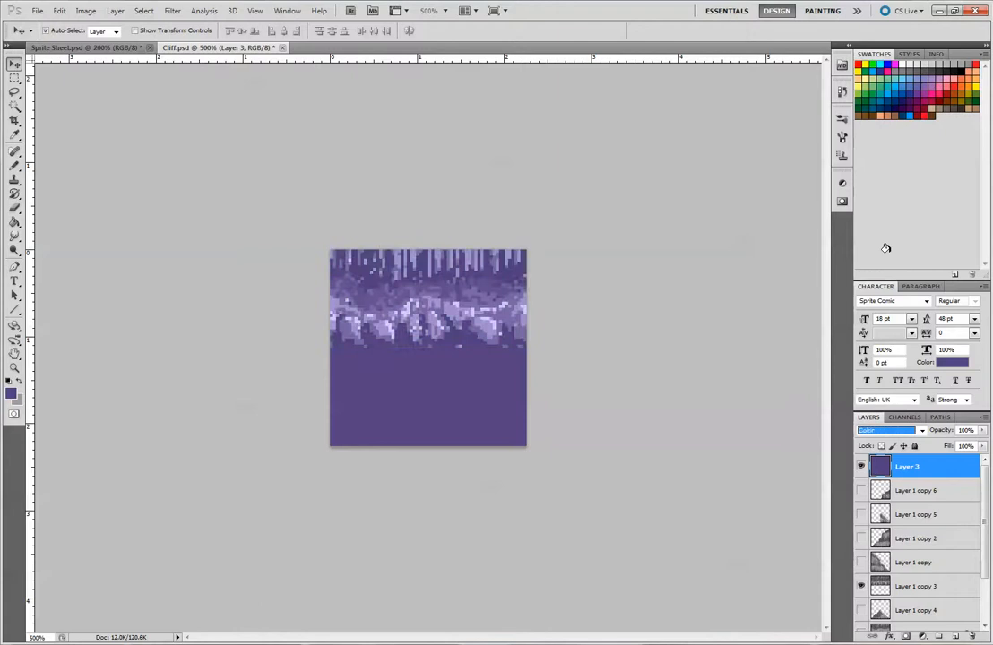
pyautogui.press('Up')
pyautogui.press('Up')
pyautogui.press('Up')
pyautogui.press('Up')
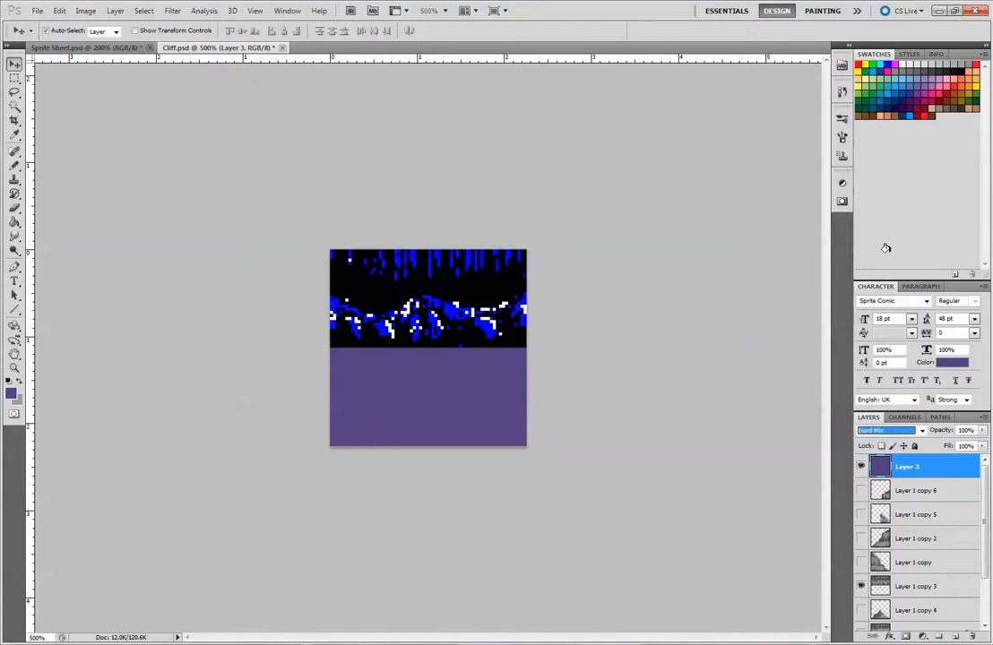
pyautogui.press('Up')
pyautogui.press('Up')
pyautogui.press('Up')
pyautogui.press('Up')
pyautogui.press('Up')
pyautogui.press('Up')
pyautogui.press('Up')
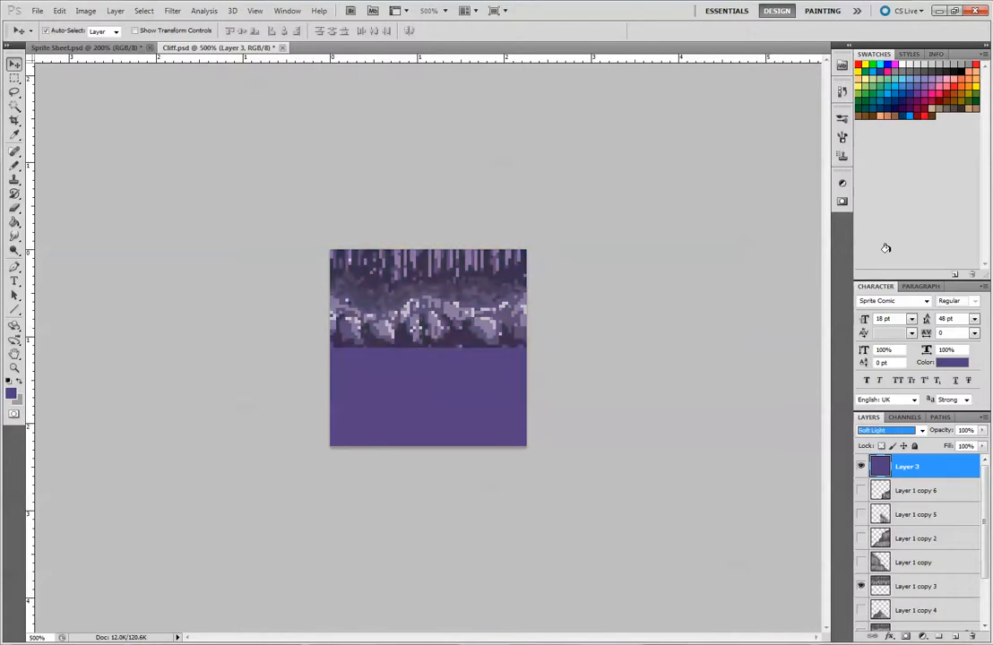
# Cycle the purple layer back and forth through the blend modes, including Multiply, Linear Burn and Color Dodge, and set it to Overlay
pyautogui.press('Up')
pyautogui.press('Up')
pyautogui.press('Up')
pyautogui.press('Up')
pyautogui.press('Up')
pyautogui.press('Up')
pyautogui.press('Up')
pyautogui.press('Up')
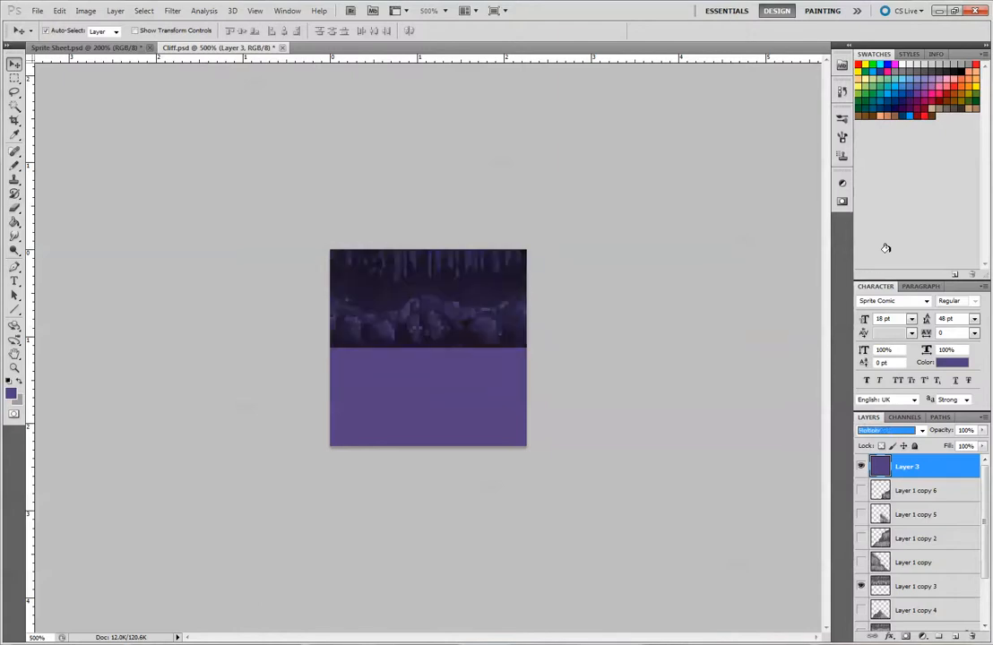
pyautogui.press('Down')
pyautogui.press('Down')
pyautogui.press('Down')
pyautogui.press('Down')
pyautogui.press('Down')
pyautogui.press('Down')
pyautogui.press('Down')
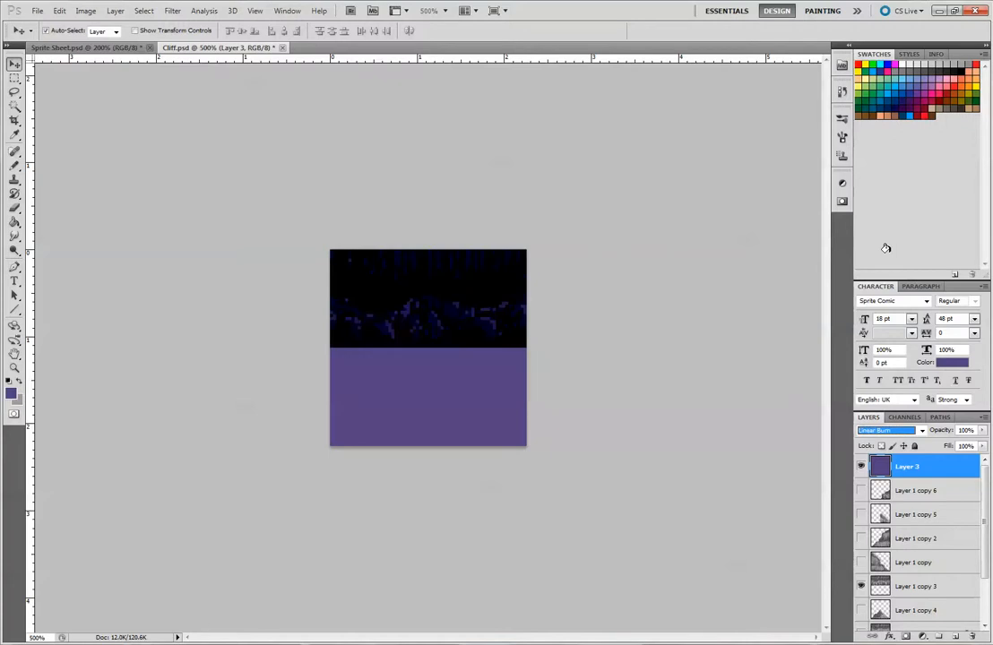
pyautogui.press('Down')
pyautogui.press('Down')
pyautogui.press('Down')
pyautogui.press('Down')
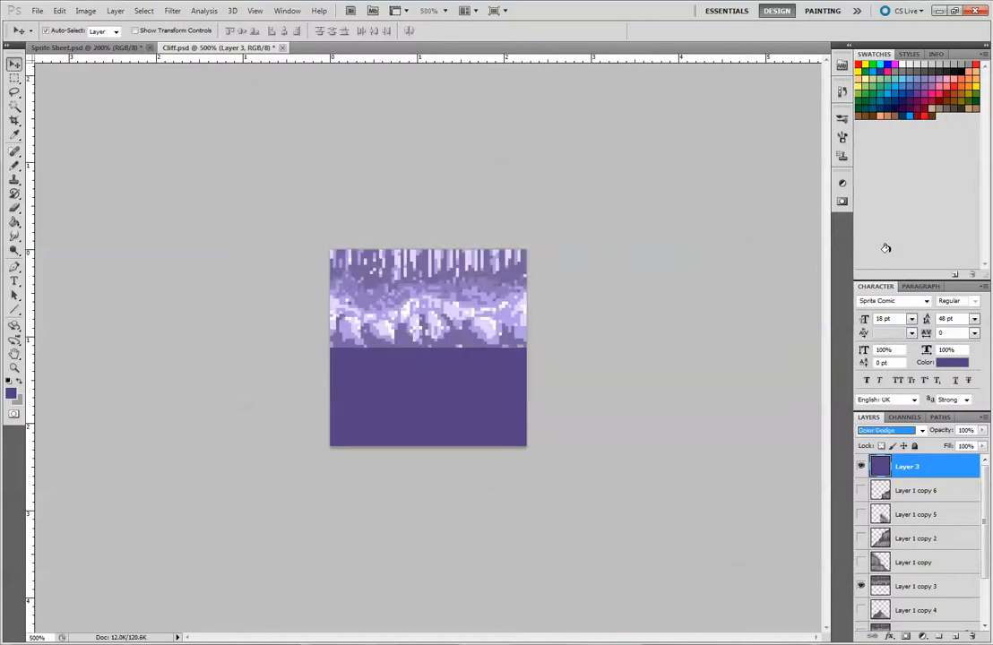
pyautogui.press('Down')
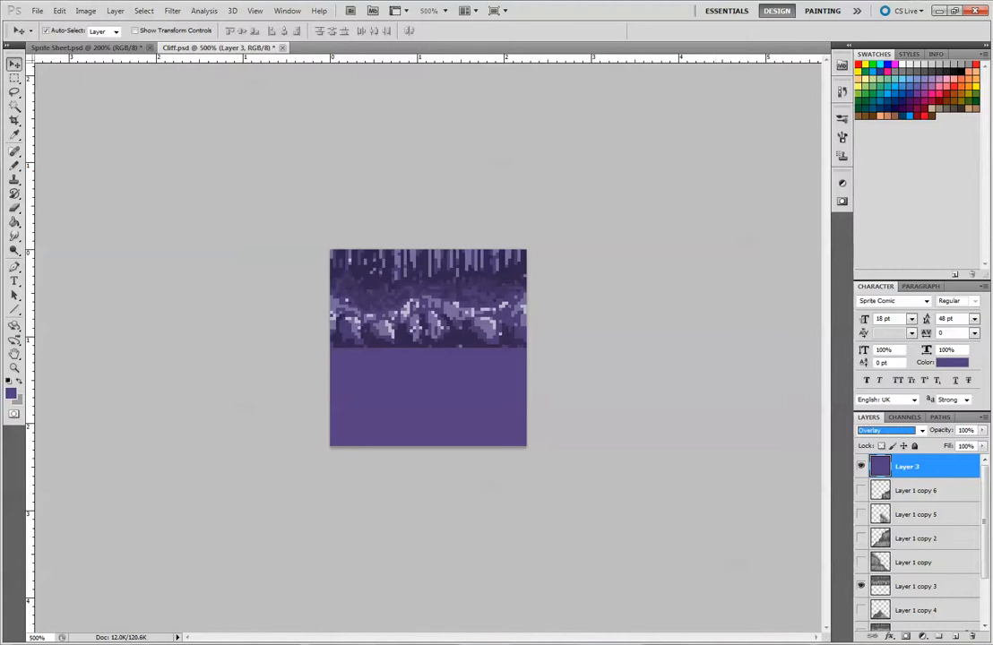
# Select the tinted cliff in the tile's upper half with a fixed-size rectangular marquee of 64 × 32 px
pyautogui.click(16, 79)
pyautogui.moveTo(334, 238); pyautogui.dragTo(322, 241)
pyautogui.click(496, 241)
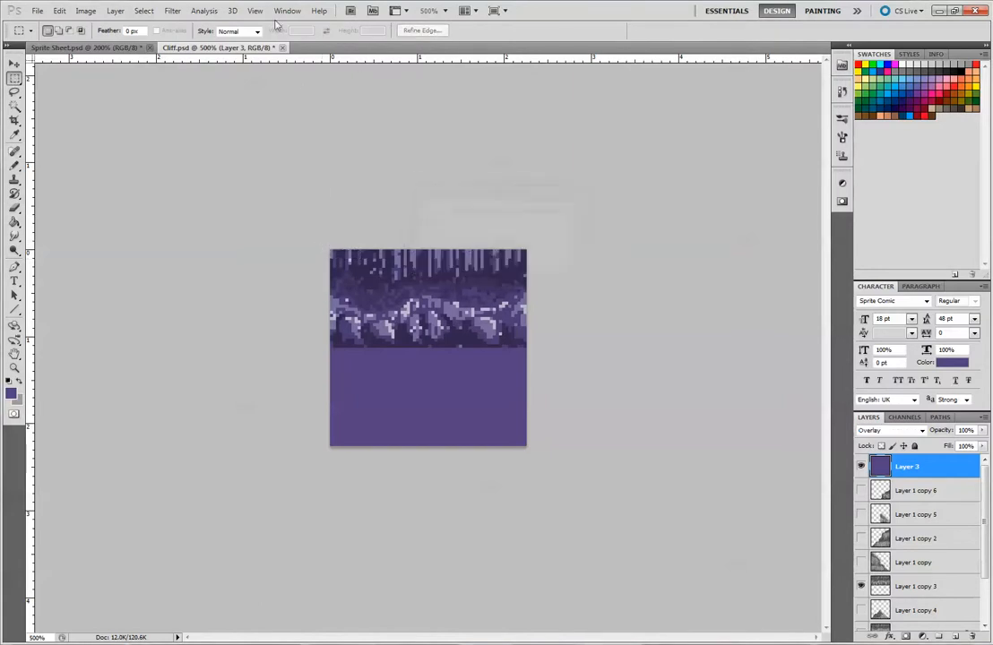
pyautogui.click(238, 32)
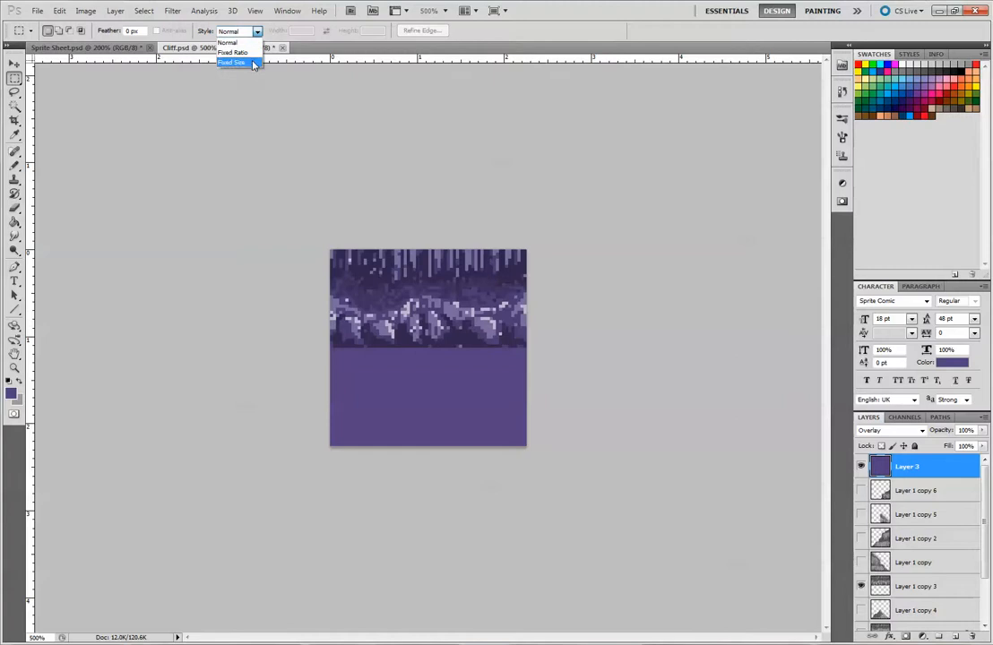
pyautogui.click(244, 61)
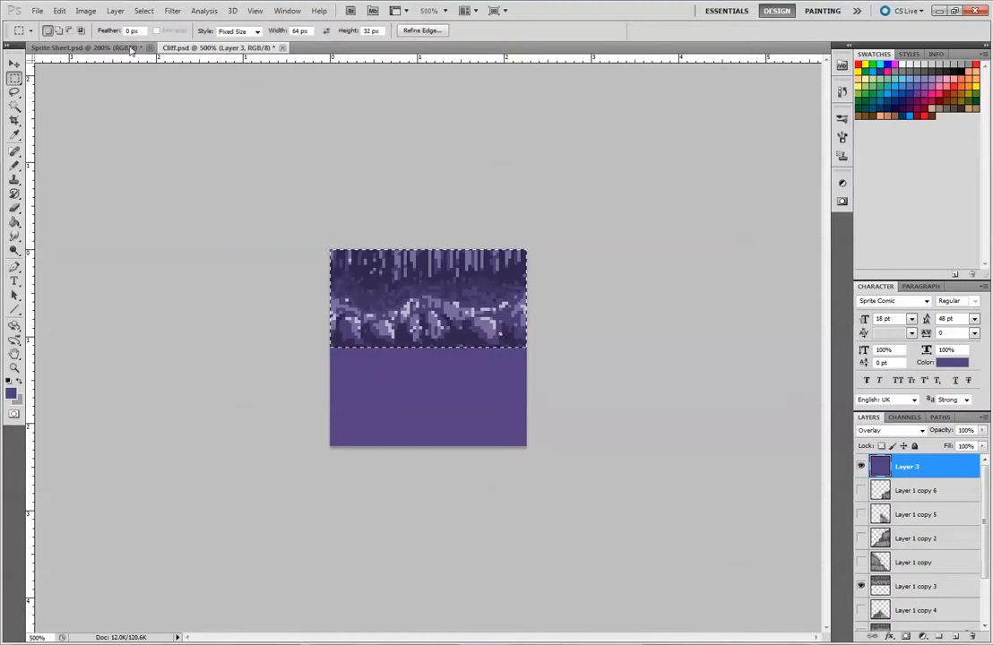
# Try to paste the selected area of the purple layer alone into Sprite Sheet.psd
pyautogui.click(133, 48)
pyautogui.hotkey('ctrl', 'v')
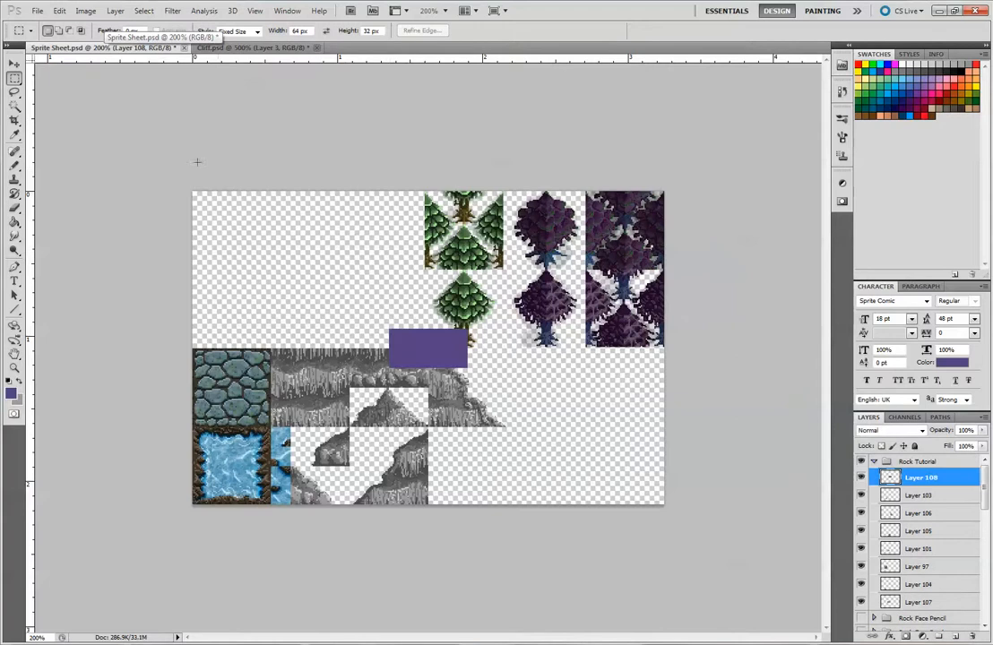
pyautogui.click(208, 47)
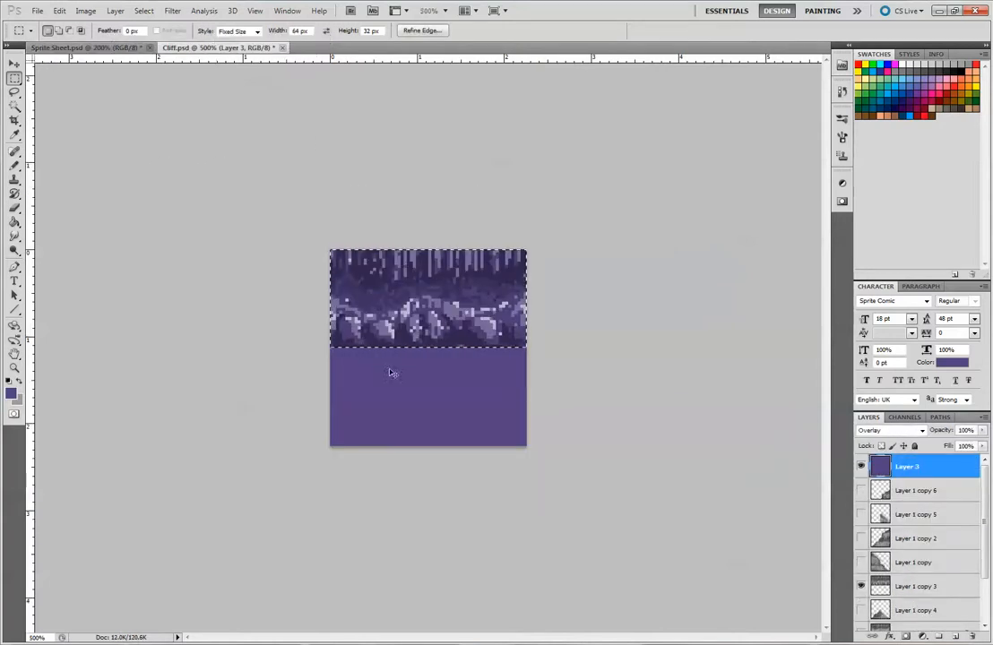
# Paste a merged copy of the selected tinted cliff into Sprite Sheet.psd and place it over the grey cliff tile above the small peak
pyautogui.hotkey('ctrl', 'Tab')
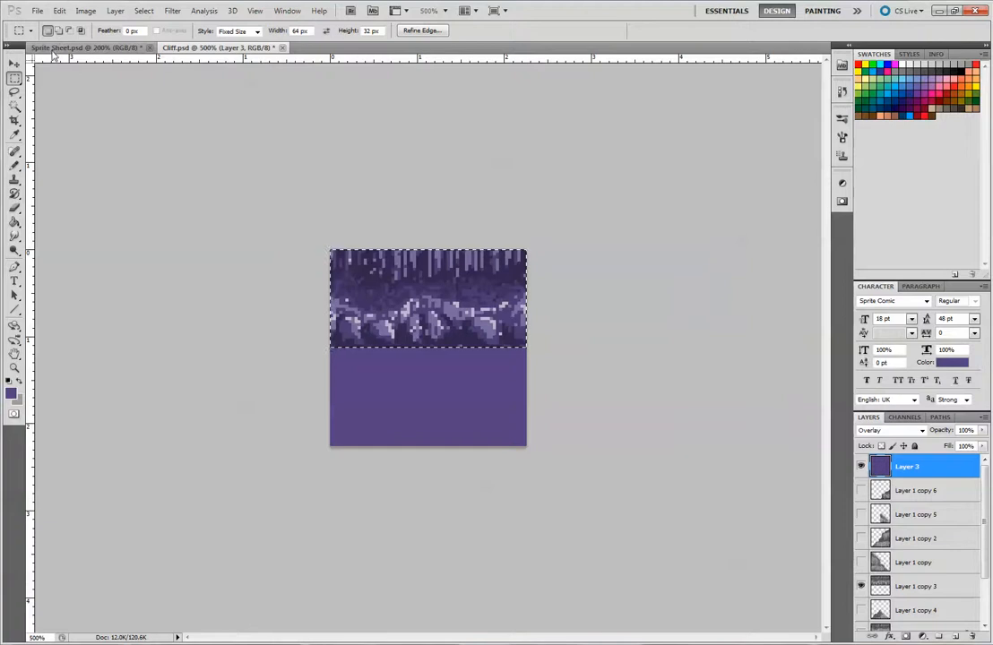
pyautogui.hotkey('ctrl', 'v')
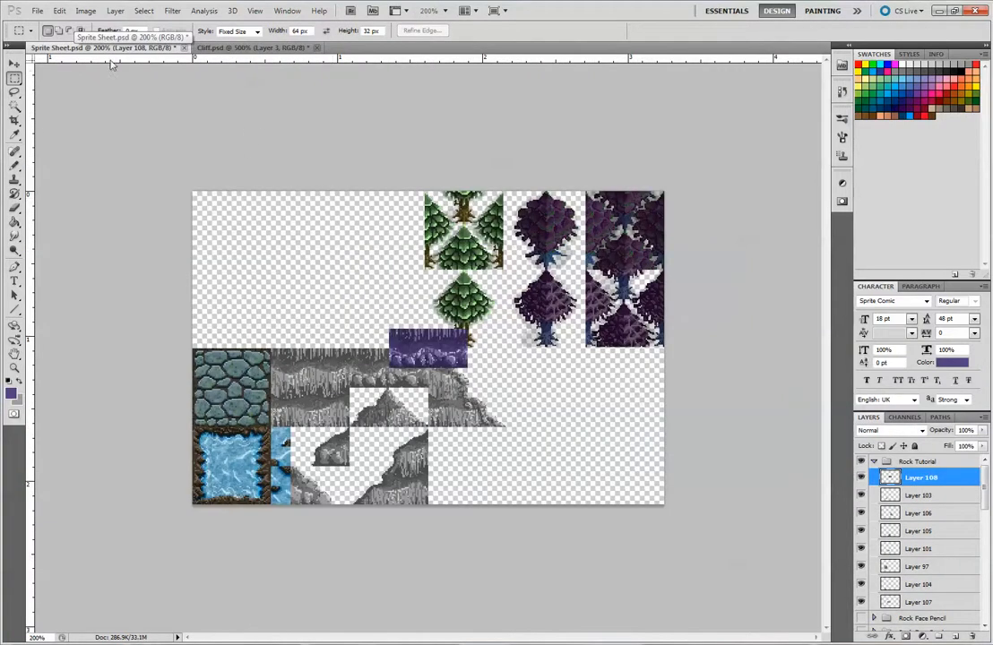
pyautogui.click(15, 64)
pyautogui.moveTo(422, 350); pyautogui.dragTo(382, 369)
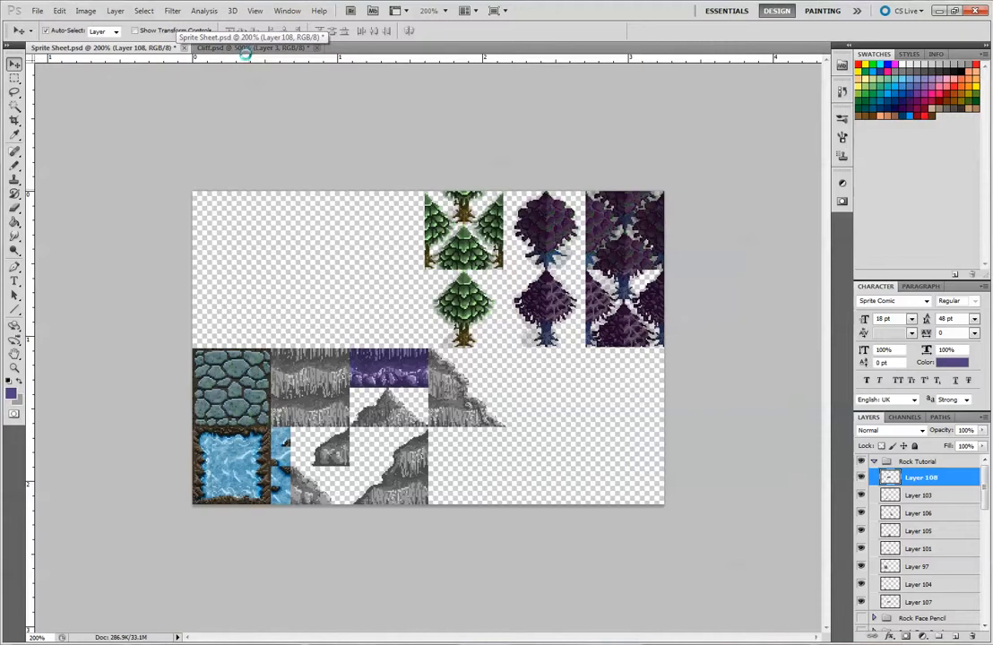
pyautogui.press('i')
pyautogui.doubleClick(467, 56)
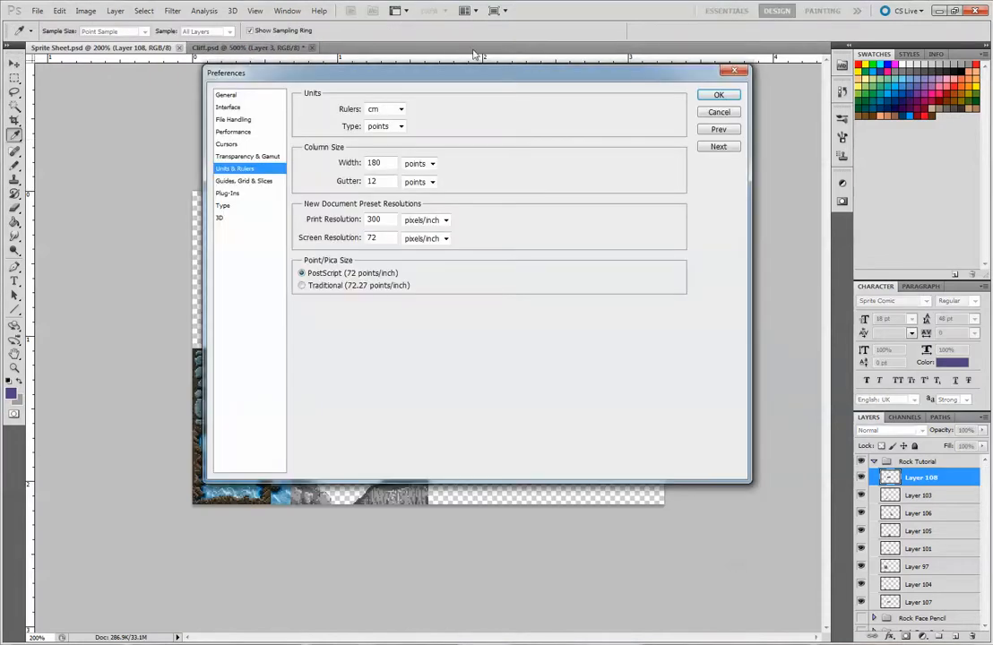
pyautogui.click(723, 114)
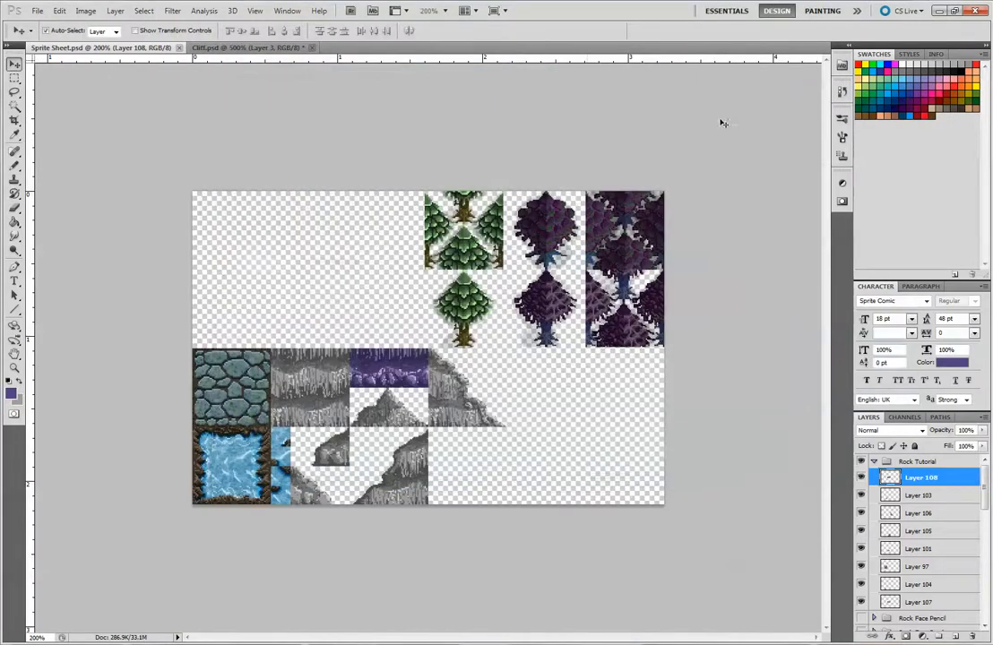
# Switch to Cliff.psd and look over the Google image results for lava in the browser as reference
pyautogui.click(270, 49)
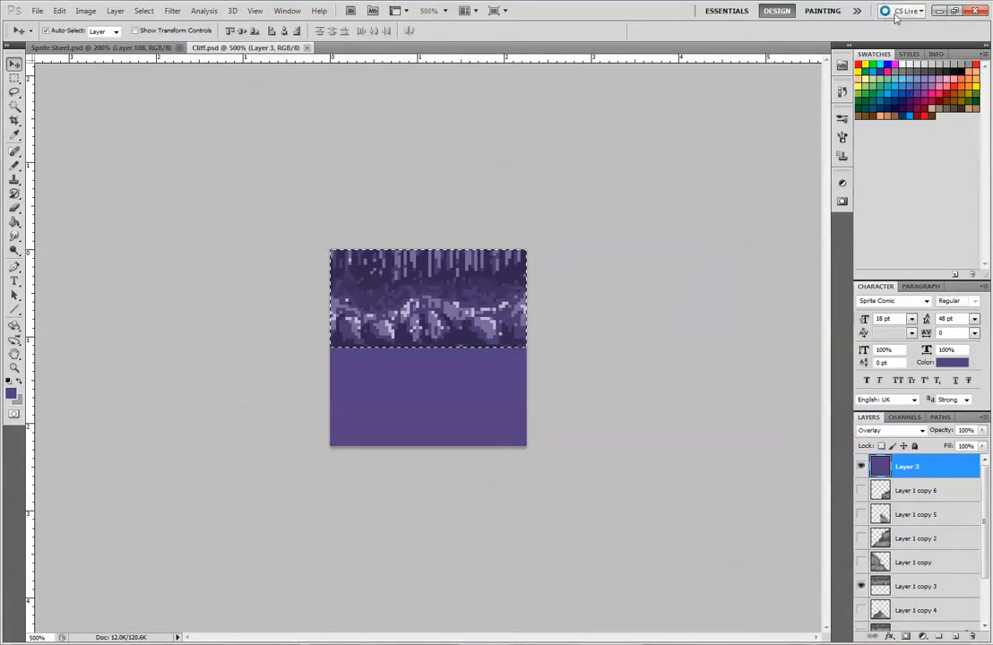
pyautogui.click(939, 11)
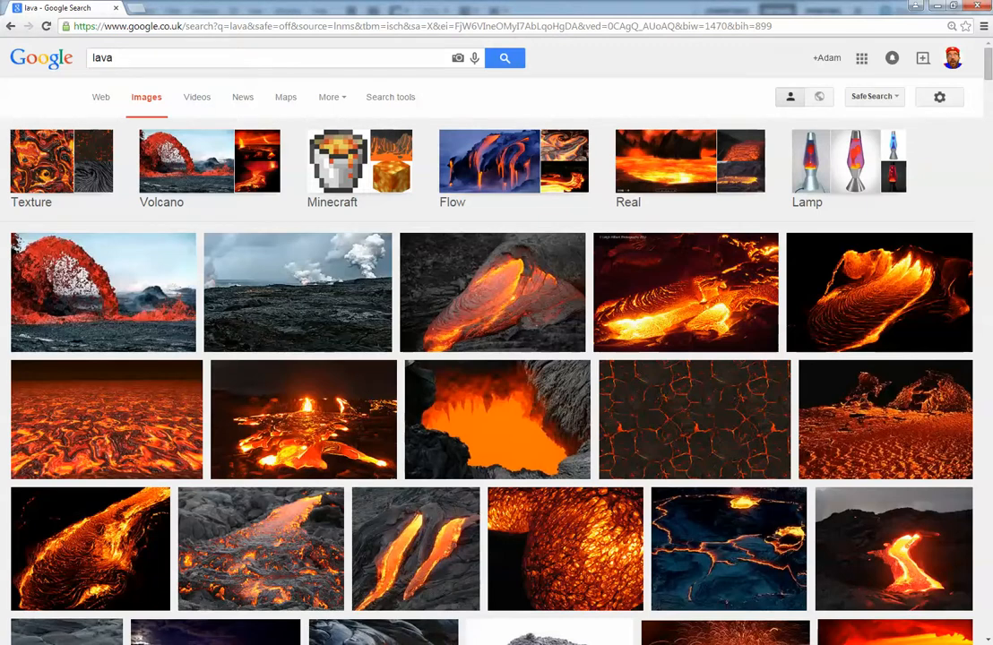
pyautogui.hotkey('alt', 'Tab')
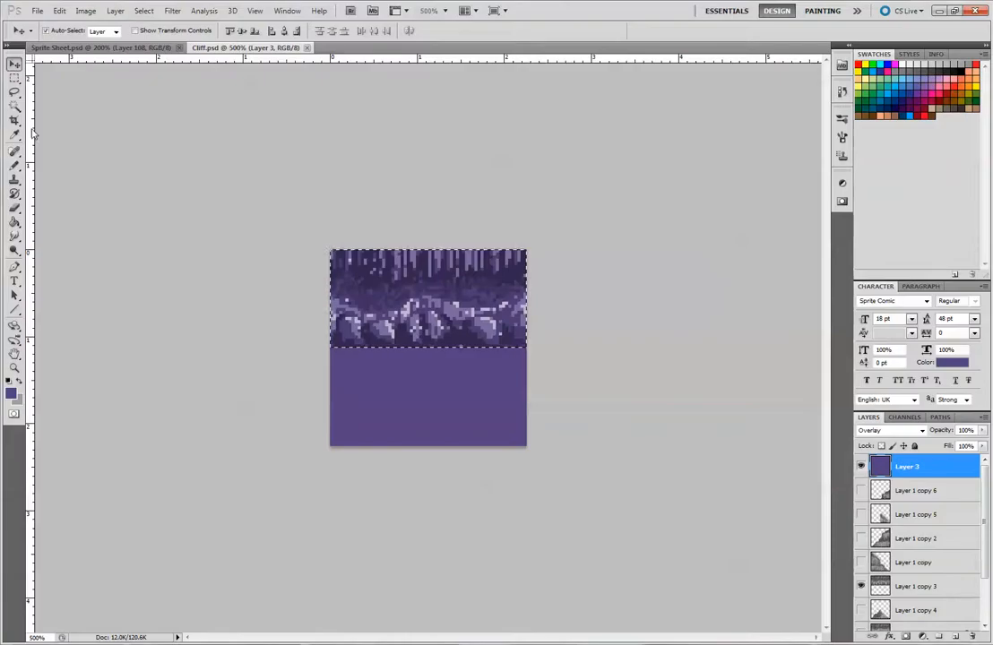
# Create a new RGB document of 64 × 64 pixels at 72 pixels/inch with a white background
pyautogui.click(38, 10)
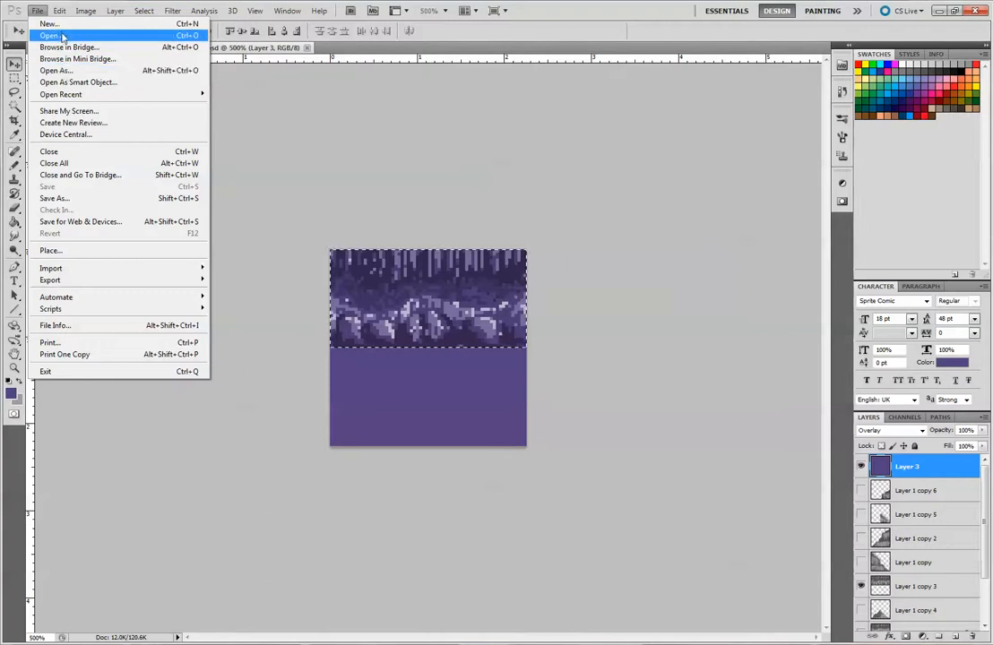
pyautogui.click(56, 24)
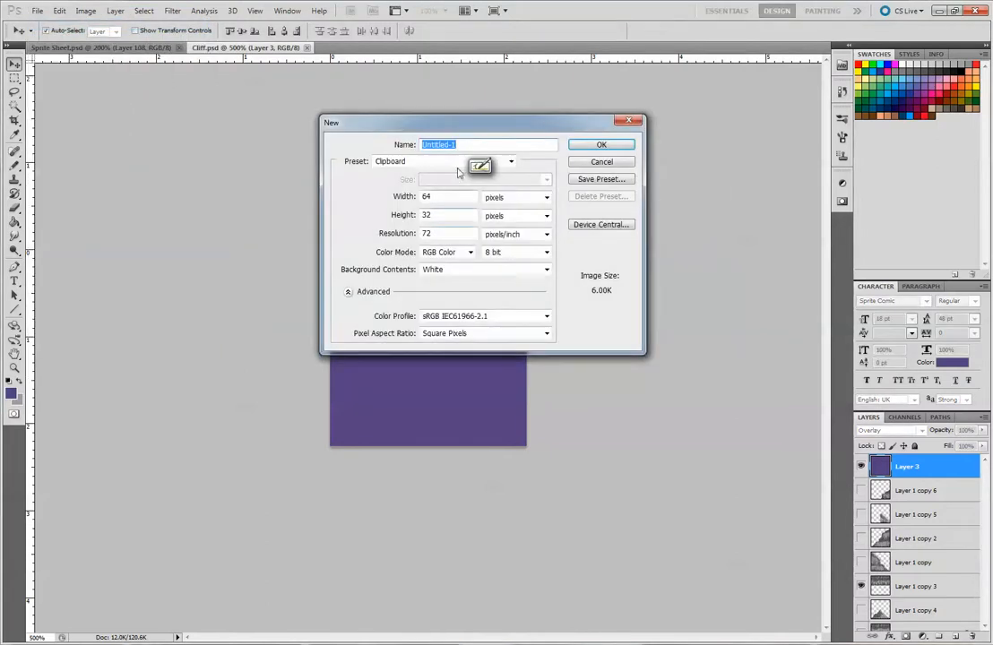
pyautogui.doubleClick(435, 215)
pyautogui.write('64')
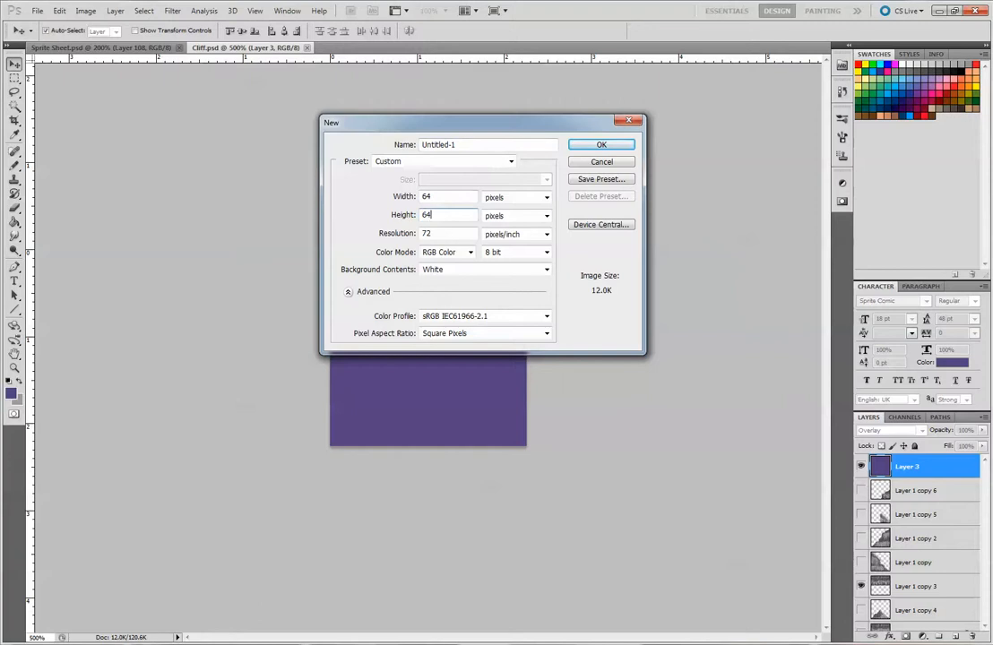
pyautogui.press('Return')
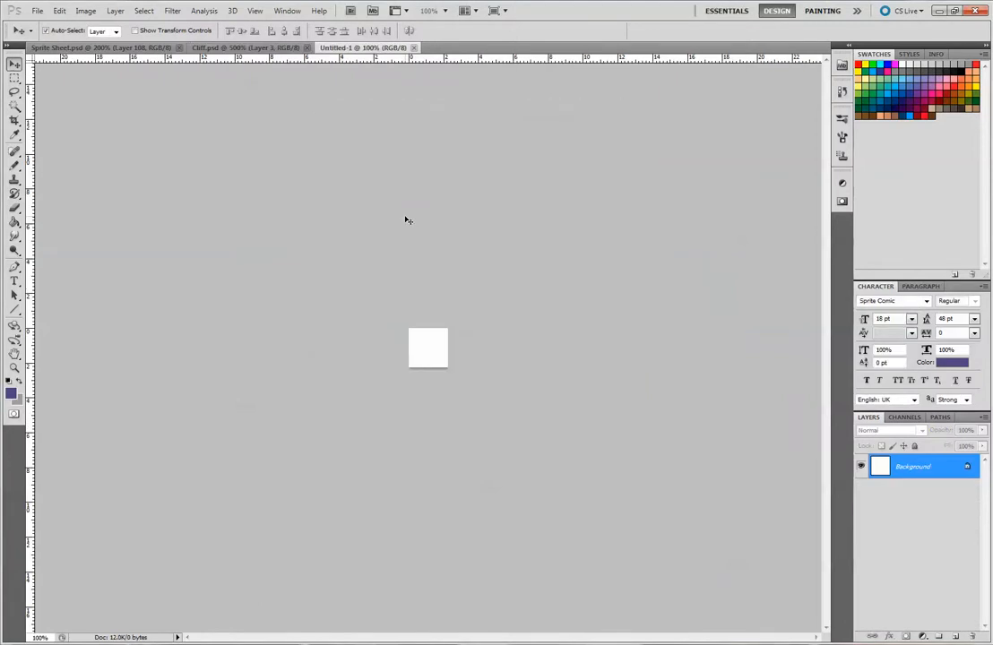
pyautogui.click(38, 11)
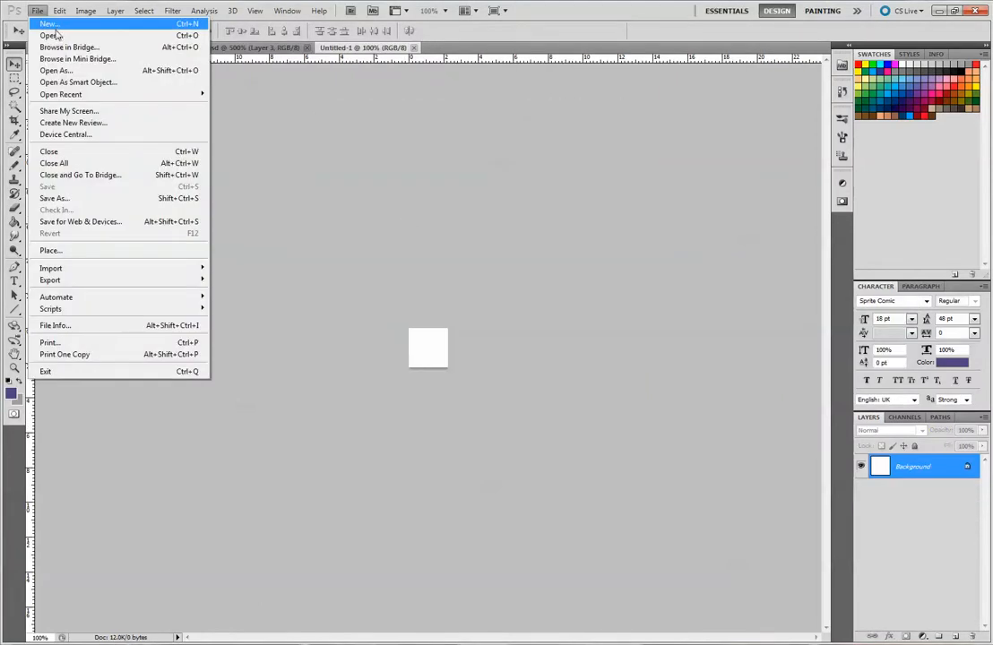
pyautogui.click(51, 35)
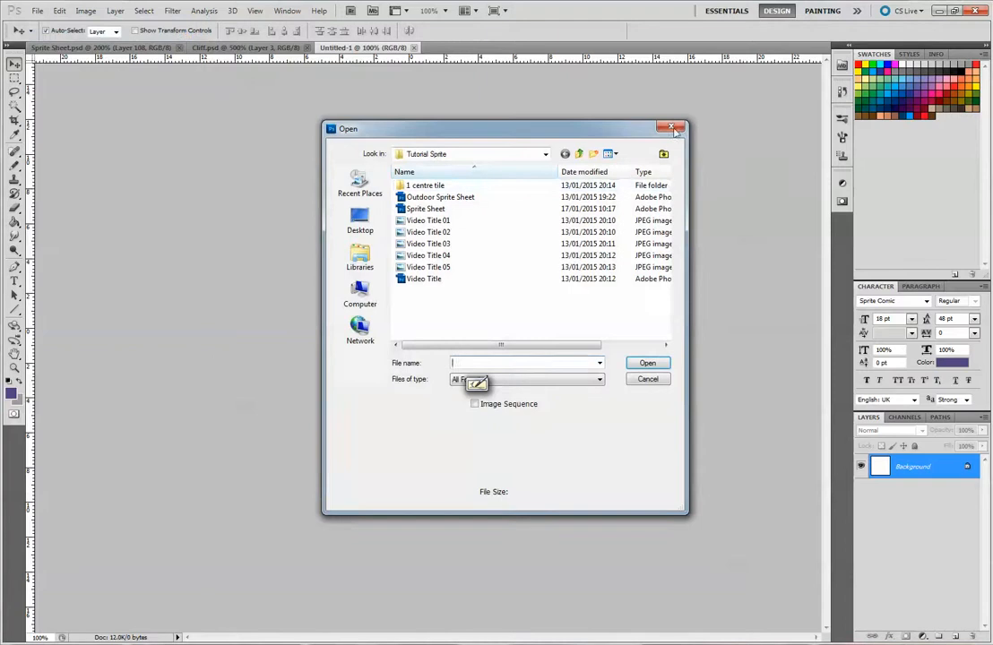
pyautogui.press('Escape')
pyautogui.doubleClick(32, 11)
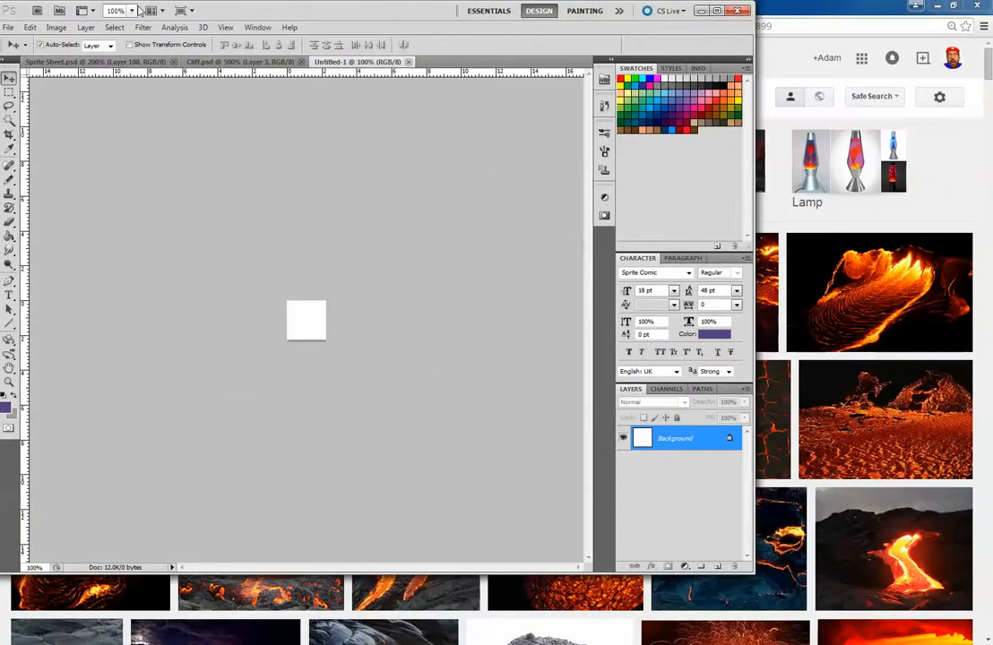
pyautogui.doubleClick(276, 20)
pyautogui.click(38, 11)
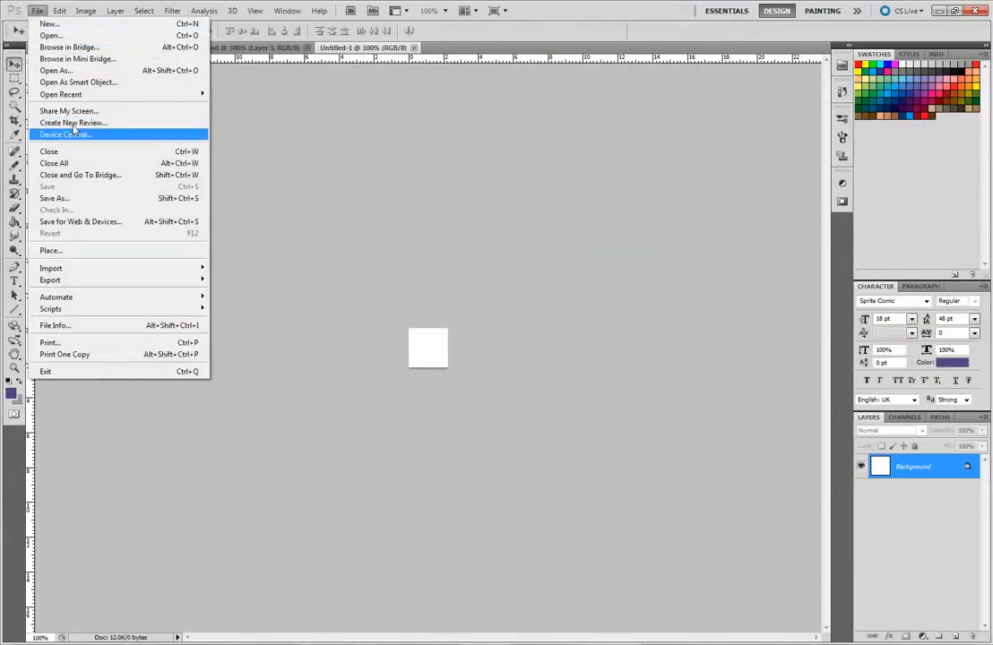
pyautogui.click(74, 35)
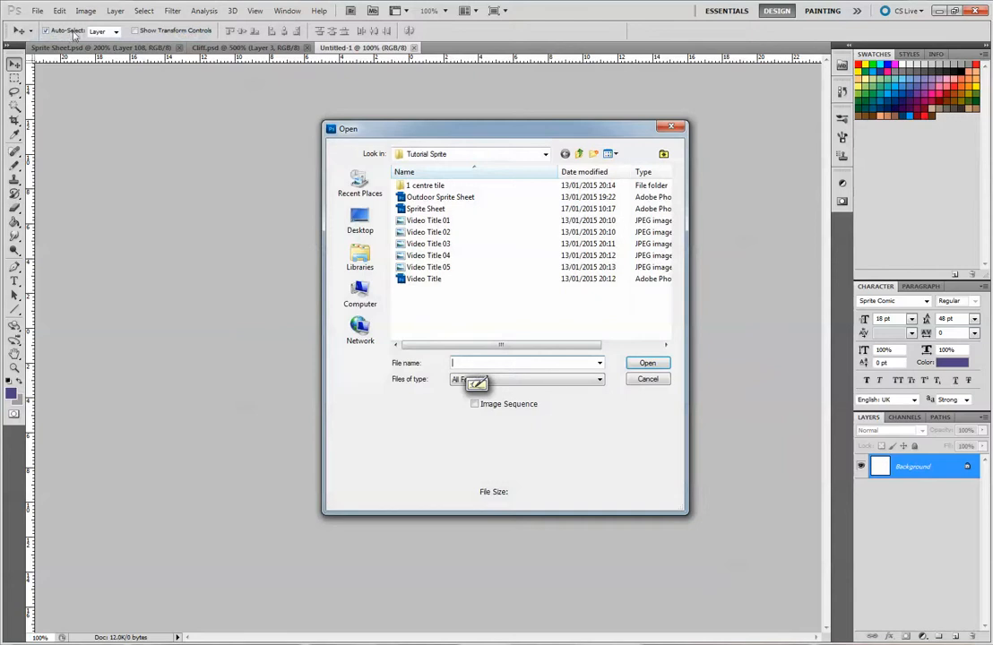
pyautogui.click(682, 126)
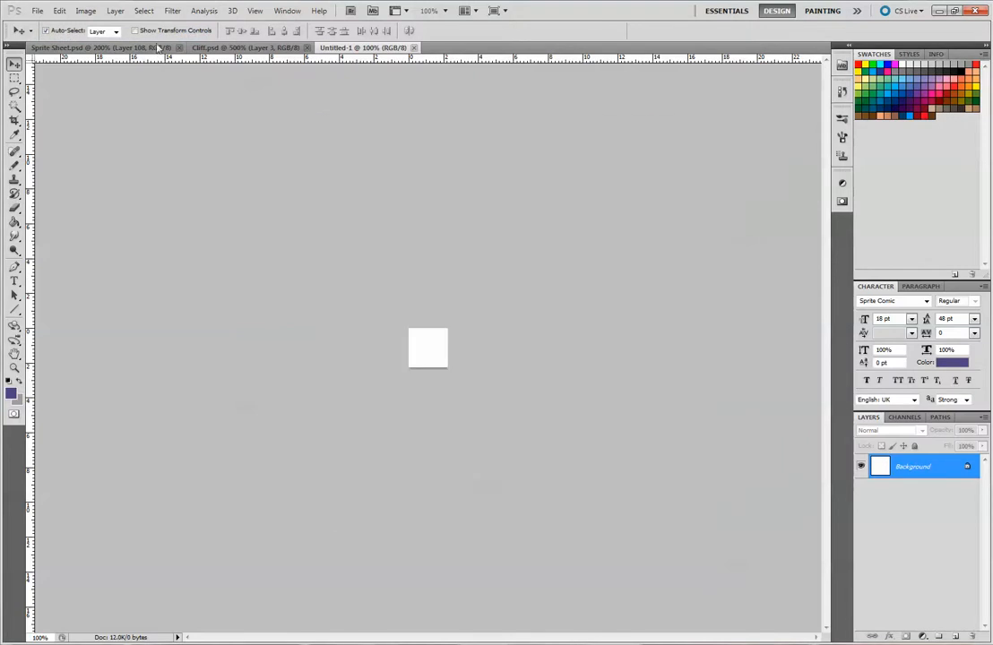
# Create a new RGB document of 32 × 32 pixels at 72 pixels/inch with a white background, enlarged to 1600%
pyautogui.click(38, 11)
pyautogui.click(43, 23)
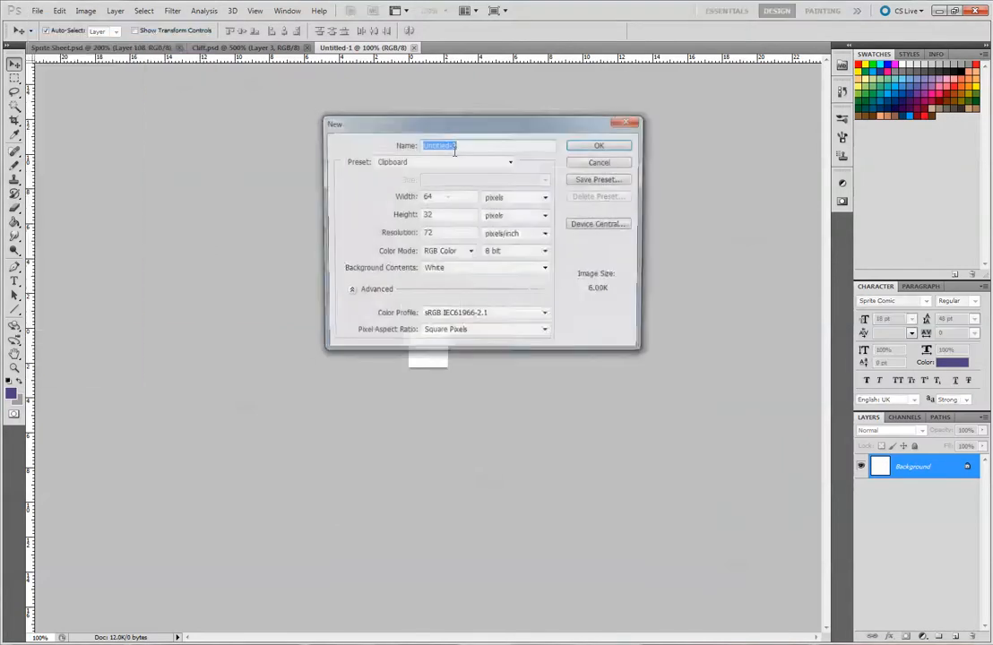
pyautogui.doubleClick(443, 194)
pyautogui.write('32')
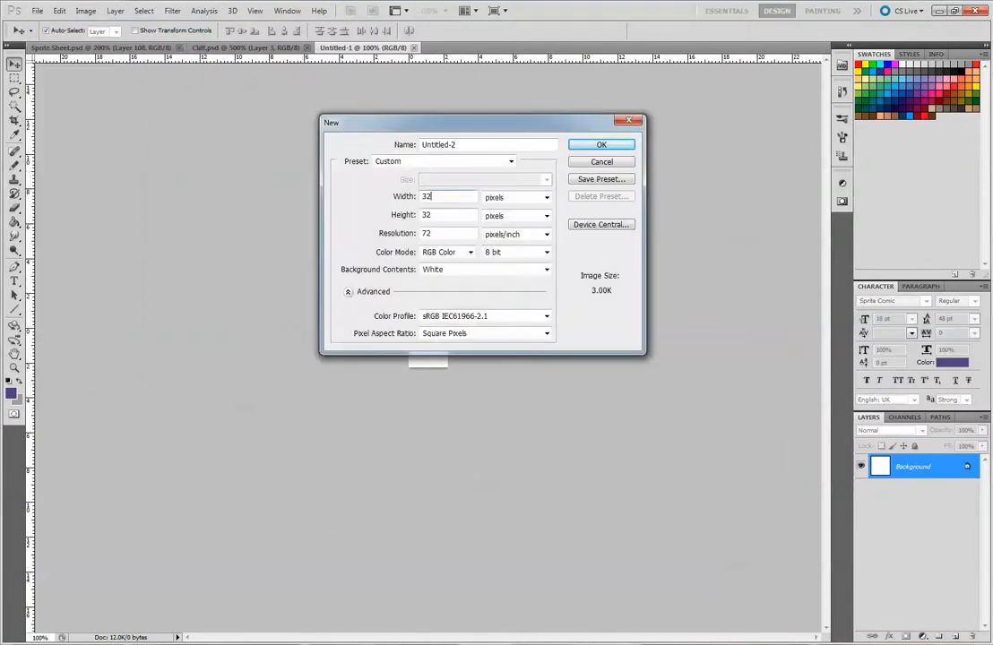
pyautogui.press('Return')
pyautogui.hotkey('ctrl', '+')
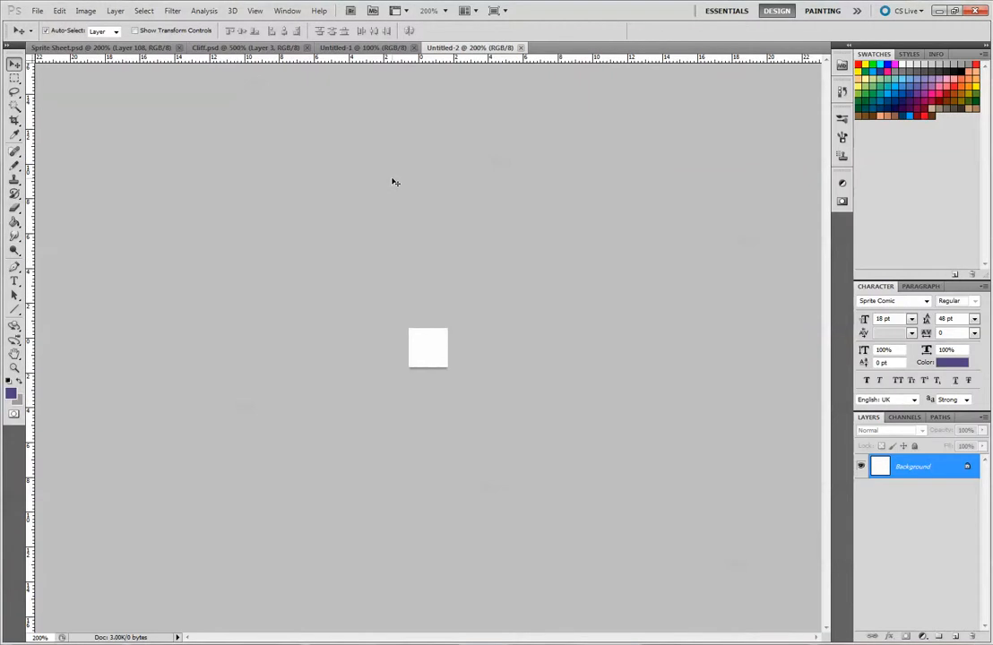
pyautogui.hotkey('ctrl', '+')
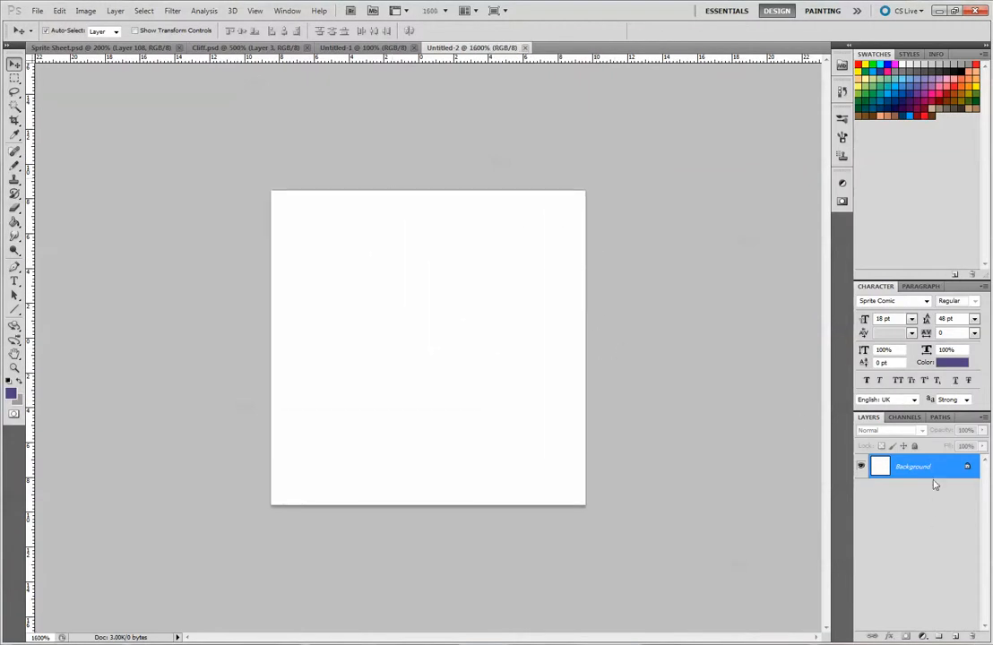
# Convert the locked white Background into a regular layer and hide it
pyautogui.moveTo(935, 485); pyautogui.dragTo(957, 513)
pyautogui.doubleClick(922, 466)
pyautogui.press('Return')
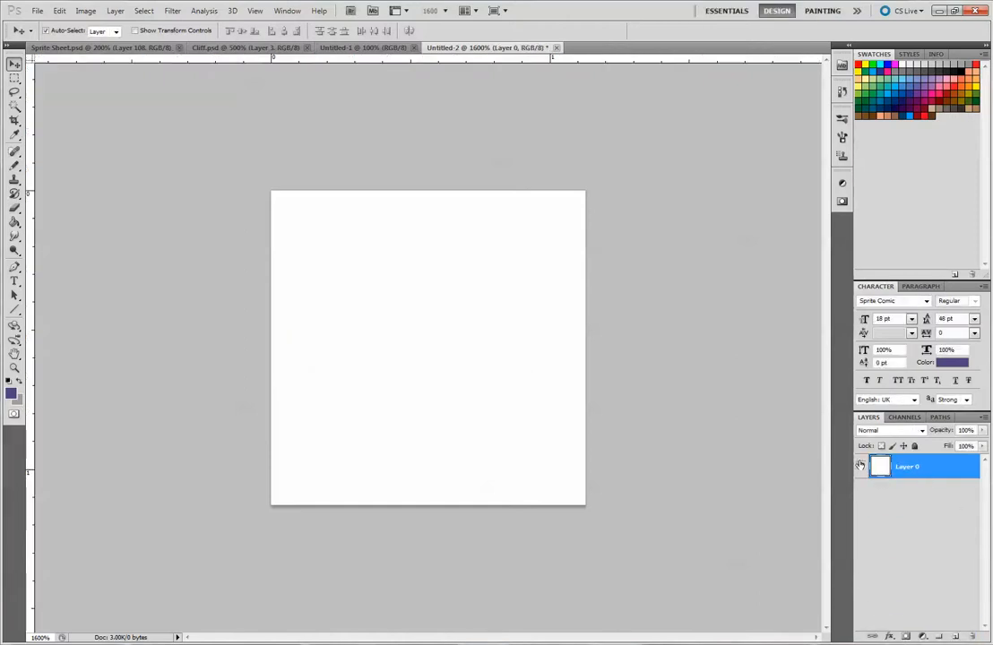
# Set the foreground colour to black
pyautogui.press('i')
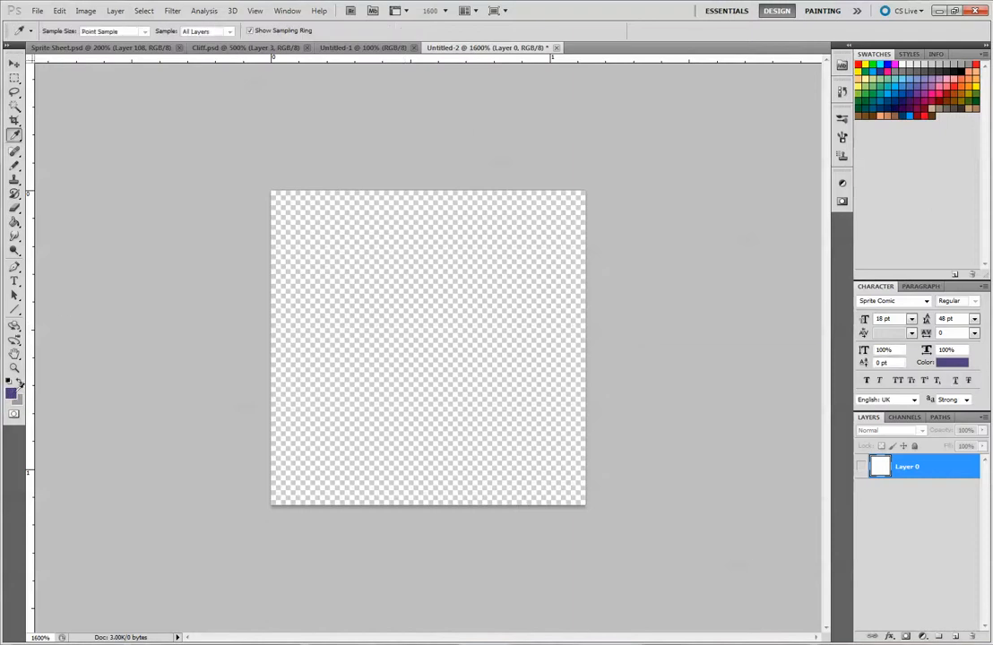
pyautogui.click(11, 391)
pyautogui.click(667, 289)
pyautogui.press('Tab')
pyautogui.write('103')
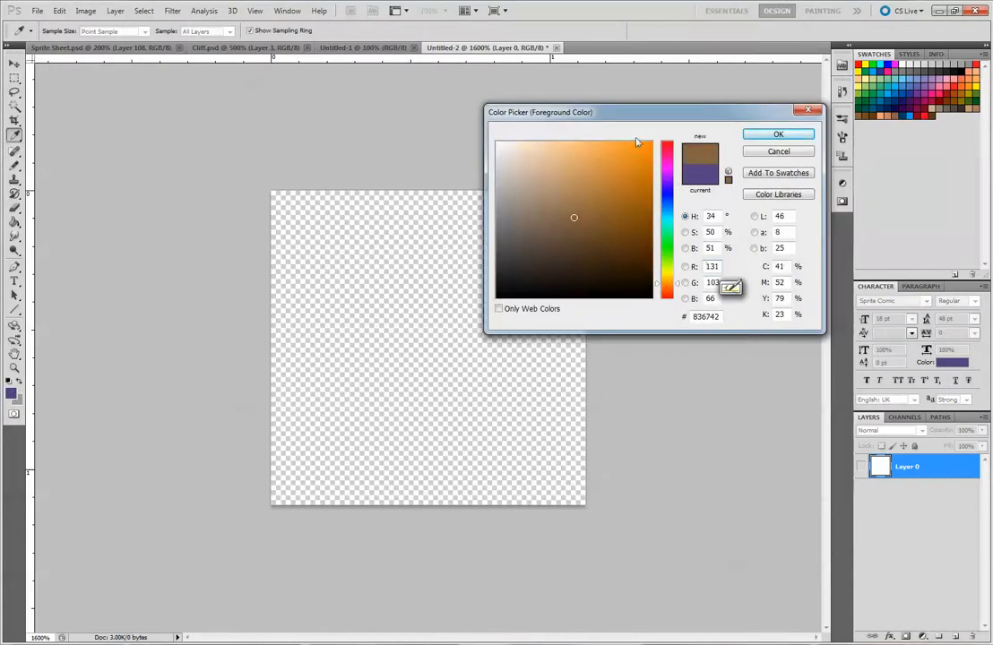
pyautogui.moveTo(536, 237)
pyautogui.mouseDown()
pyautogui.moveTo(550, 279)
pyautogui.moveTo(577, 284)
pyautogui.moveTo(572, 299)
pyautogui.mouseUp()
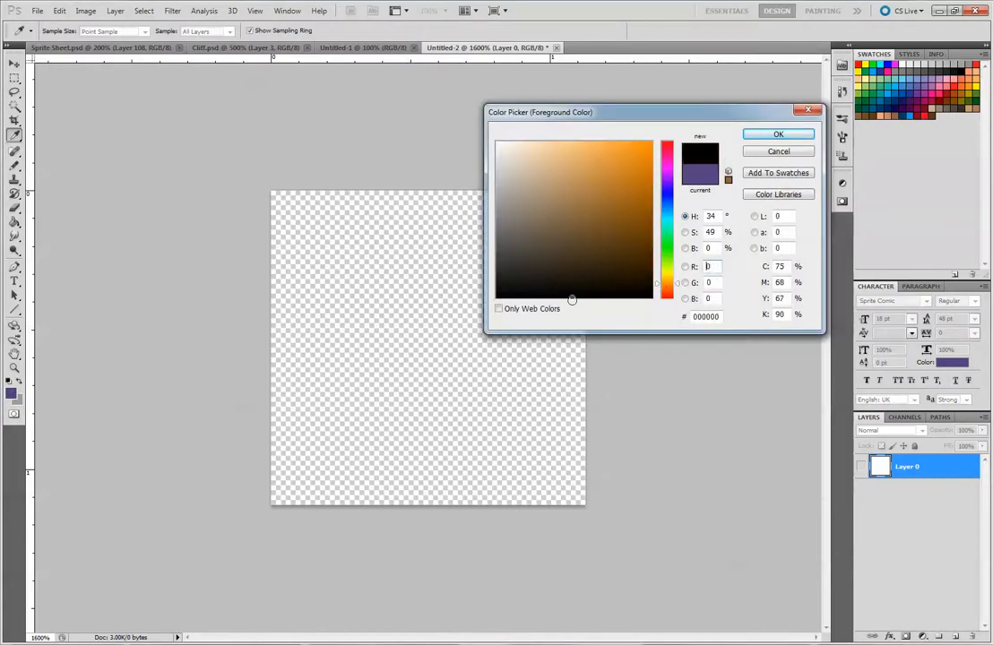
pyautogui.click(778, 135)
pyautogui.press('v')
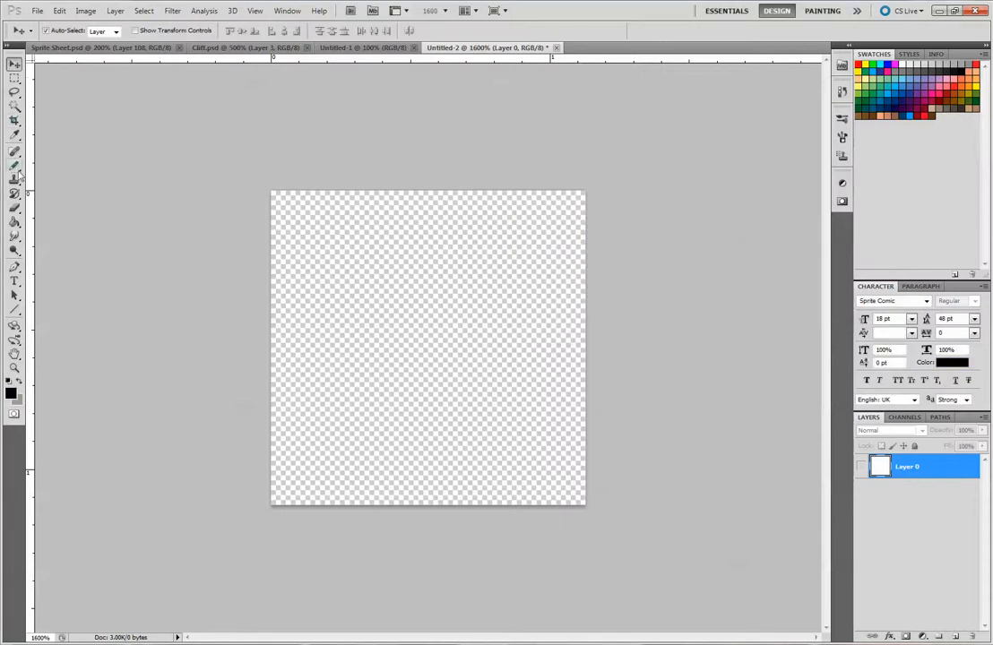
# Set the foreground colour to a very dark brown with hue 34°
pyautogui.click(13, 394)
pyautogui.click(564, 273)
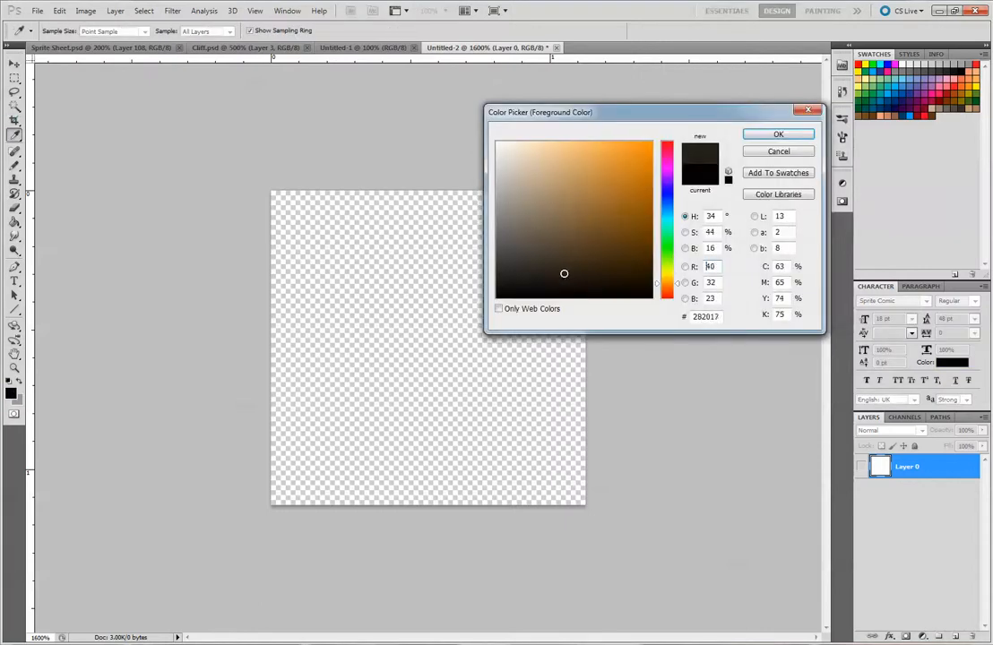
pyautogui.moveTo(563, 271); pyautogui.dragTo(563, 275)
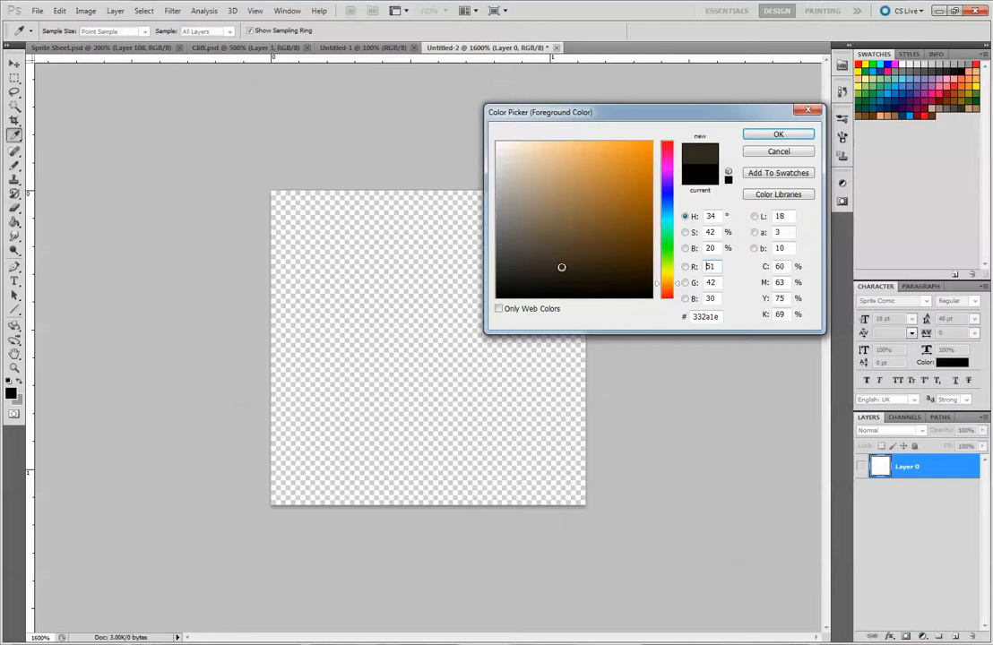
pyautogui.click(776, 134)
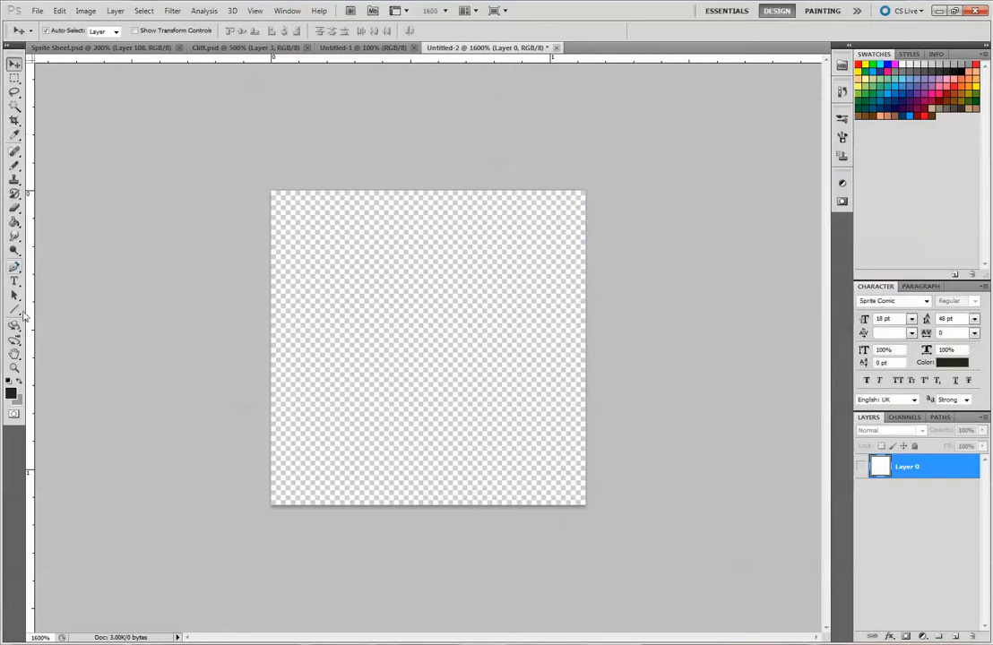
# Add a new layer above Layer 0 and draw two curved dark veins around the canvas centre with the 1 px Pencil
pyautogui.click(15, 166)
pyautogui.click(19, 169)
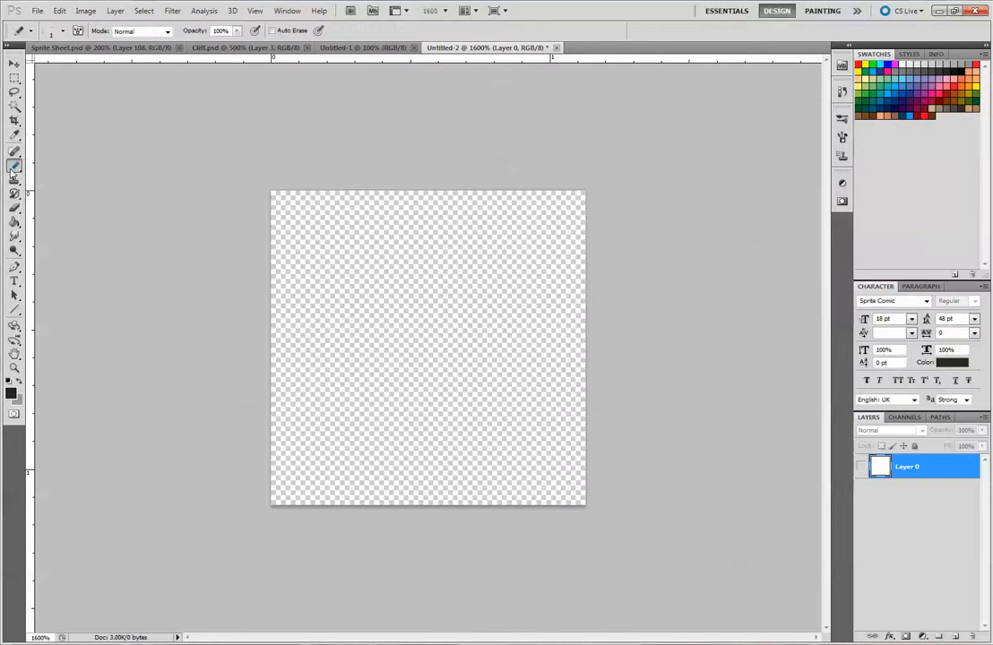
pyautogui.click(957, 635)
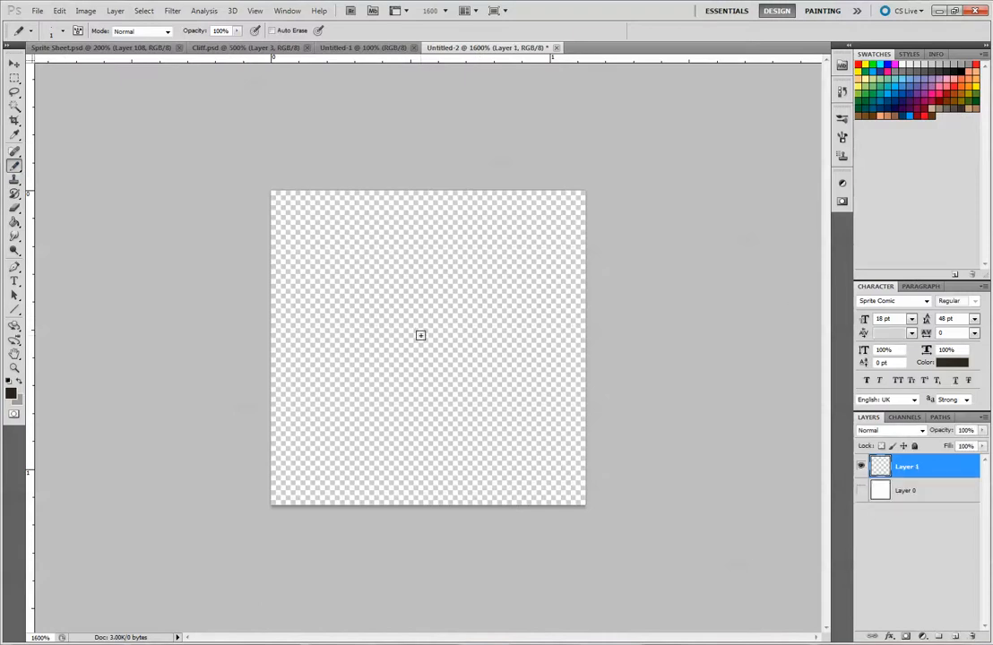
pyautogui.moveTo(432, 327)
pyautogui.mouseDown()
pyautogui.moveTo(394, 337)
pyautogui.moveTo(435, 327)
pyautogui.moveTo(440, 310)
pyautogui.mouseUp()
pyautogui.moveTo(397, 348)
pyautogui.mouseDown()
pyautogui.moveTo(412, 397)
pyautogui.moveTo(432, 408)
pyautogui.moveTo(374, 379)
pyautogui.mouseUp()
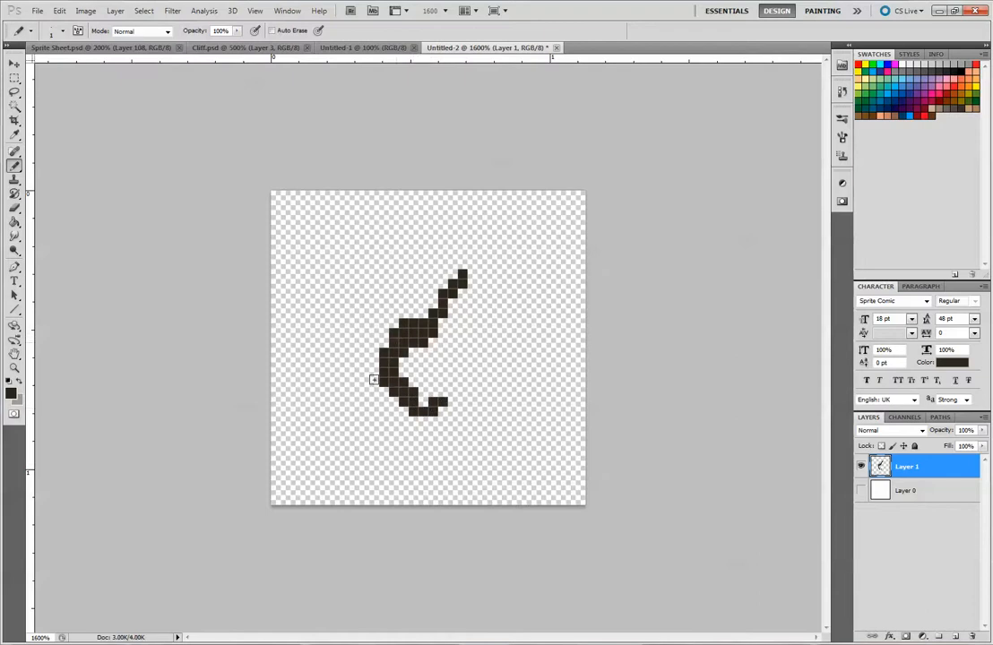
pyautogui.moveTo(453, 359)
pyautogui.mouseDown()
pyautogui.moveTo(490, 371)
pyautogui.moveTo(475, 408)
pyautogui.moveTo(485, 417)
pyautogui.moveTo(441, 461)
pyautogui.moveTo(410, 469)
pyautogui.mouseUp()
pyautogui.click(393, 471)
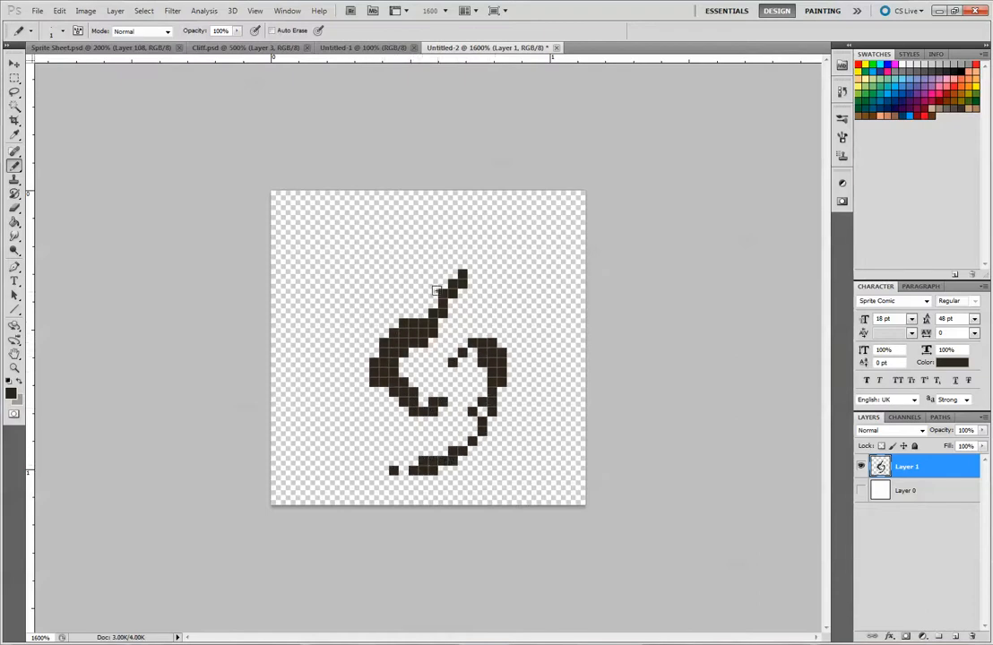
# Thicken the central vein into a solid blob and pencil winding veins above it and along both sides
pyautogui.moveTo(448, 291)
pyautogui.mouseDown()
pyautogui.moveTo(349, 338)
pyautogui.moveTo(387, 305)
pyautogui.moveTo(394, 326)
pyautogui.moveTo(404, 324)
pyautogui.moveTo(407, 305)
pyautogui.moveTo(371, 348)
pyautogui.mouseUp()
pyautogui.moveTo(423, 312)
pyautogui.mouseDown()
pyautogui.moveTo(369, 310)
pyautogui.moveTo(476, 276)
pyautogui.moveTo(492, 240)
pyautogui.moveTo(472, 215)
pyautogui.mouseUp()
pyautogui.moveTo(421, 251)
pyautogui.mouseDown()
pyautogui.moveTo(380, 216)
pyautogui.moveTo(389, 222)
pyautogui.moveTo(402, 186)
pyautogui.mouseUp()
pyautogui.moveTo(313, 285); pyautogui.dragTo(296, 421)
pyautogui.hotkey('ctrl', 'z')
pyautogui.moveTo(335, 284)
pyautogui.mouseDown()
pyautogui.moveTo(306, 357)
pyautogui.moveTo(354, 451)
pyautogui.mouseUp()
pyautogui.moveTo(531, 452)
pyautogui.mouseDown()
pyautogui.moveTo(555, 399)
pyautogui.moveTo(546, 321)
pyautogui.moveTo(523, 305)
pyautogui.mouseUp()
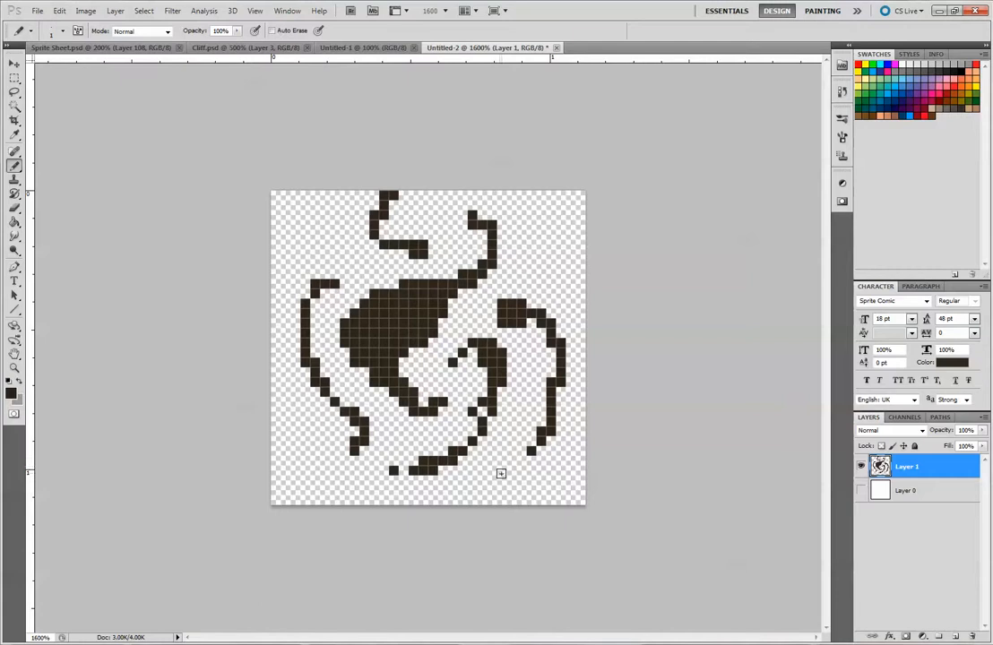
# Pencil a small arch at the canvas's lower edge and a curved vein running off its upper left edge
pyautogui.moveTo(484, 490); pyautogui.dragTo(510, 478)
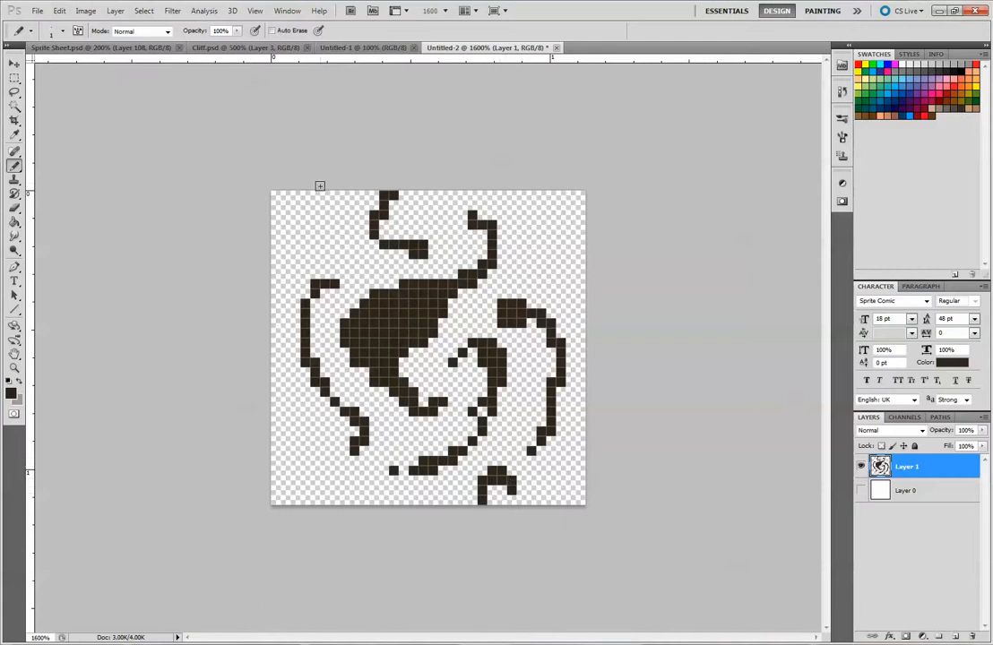
pyautogui.moveTo(312, 234)
pyautogui.mouseDown()
pyautogui.moveTo(351, 246)
pyautogui.moveTo(319, 242)
pyautogui.moveTo(287, 268)
pyautogui.moveTo(283, 360)
pyautogui.moveTo(281, 268)
pyautogui.moveTo(275, 353)
pyautogui.mouseUp()
pyautogui.hotkey('ctrl', 'z')
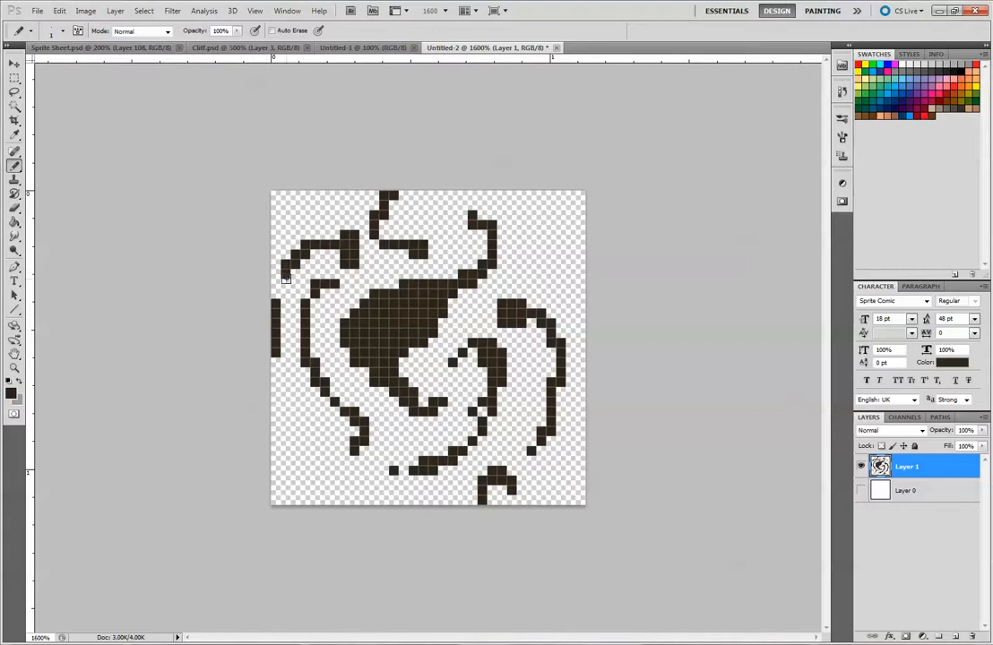
pyautogui.hotkey('ctrl', 'z')
pyautogui.moveTo(280, 280); pyautogui.dragTo(275, 308)
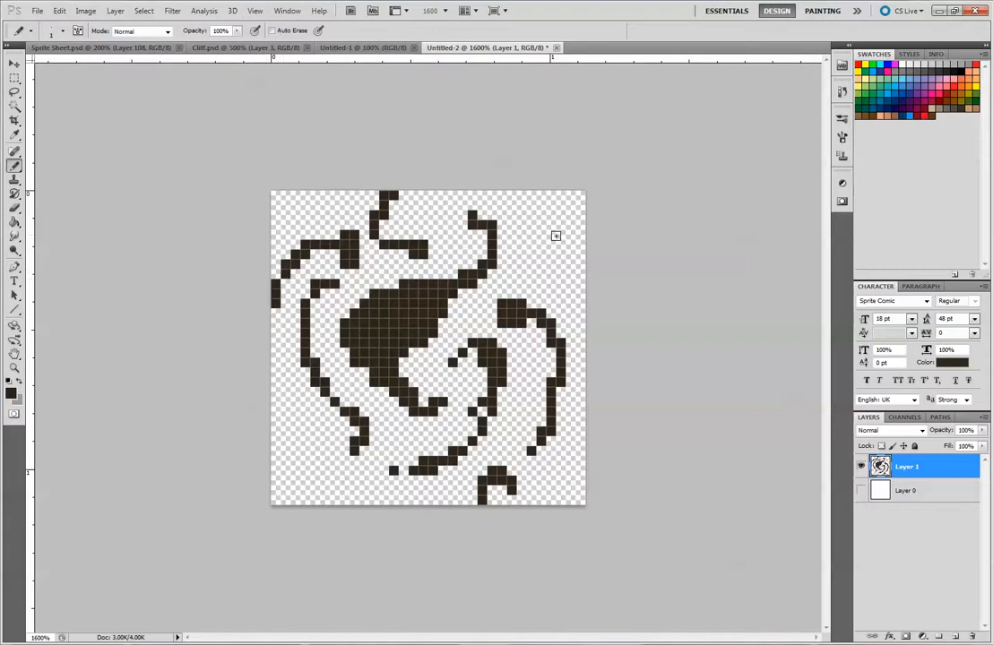
# Fill the empty corners and lower edge of the canvas with short dark pencil veins that run off the edges
pyautogui.moveTo(551, 235); pyautogui.dragTo(571, 195)
pyautogui.moveTo(306, 490)
pyautogui.mouseDown()
pyautogui.moveTo(318, 471)
pyautogui.moveTo(304, 421)
pyautogui.moveTo(286, 412)
pyautogui.mouseUp()
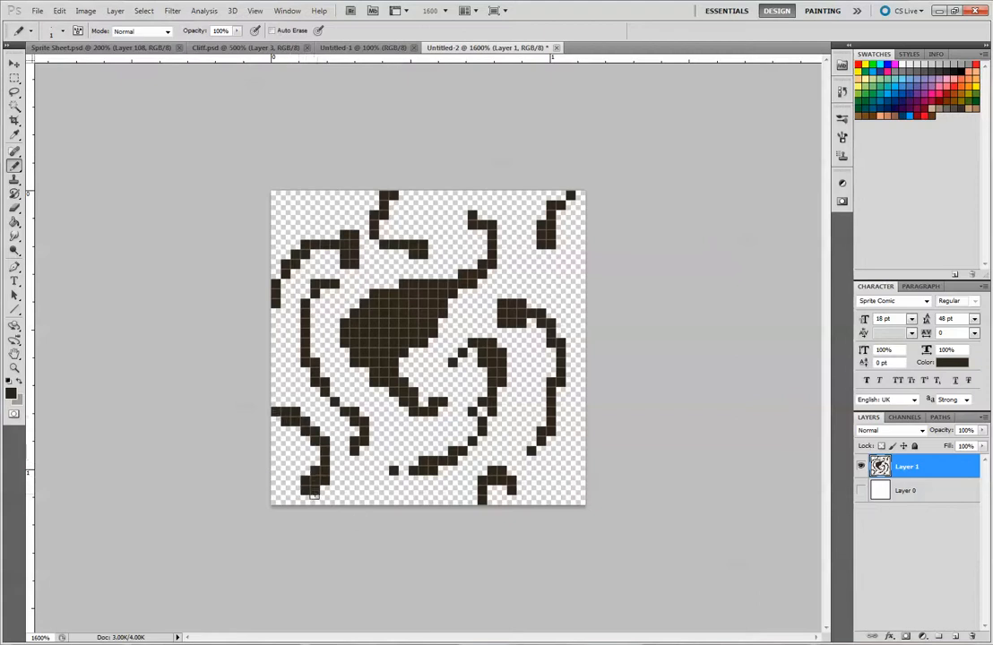
pyautogui.moveTo(316, 500)
pyautogui.mouseDown()
pyautogui.moveTo(296, 482)
pyautogui.moveTo(324, 490)
pyautogui.mouseUp()
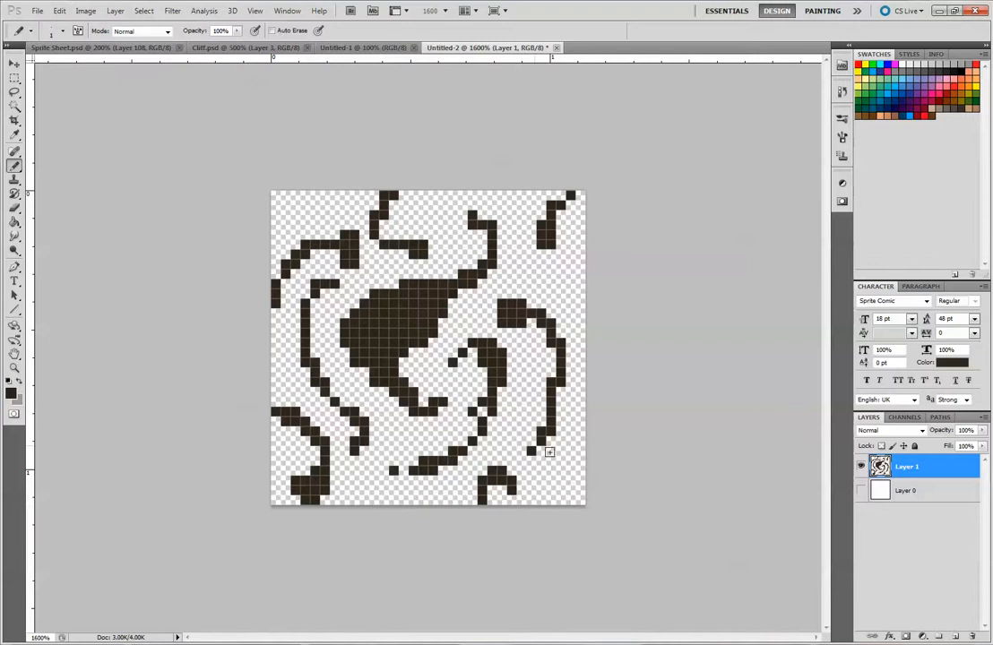
pyautogui.moveTo(563, 491); pyautogui.dragTo(581, 460)
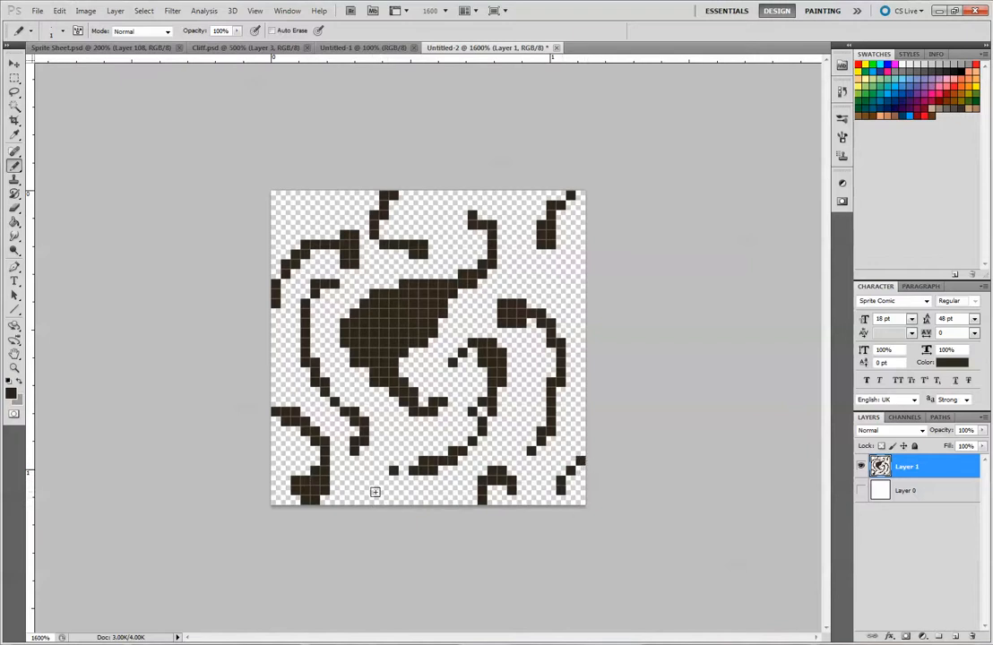
pyautogui.moveTo(372, 499); pyautogui.dragTo(392, 471)
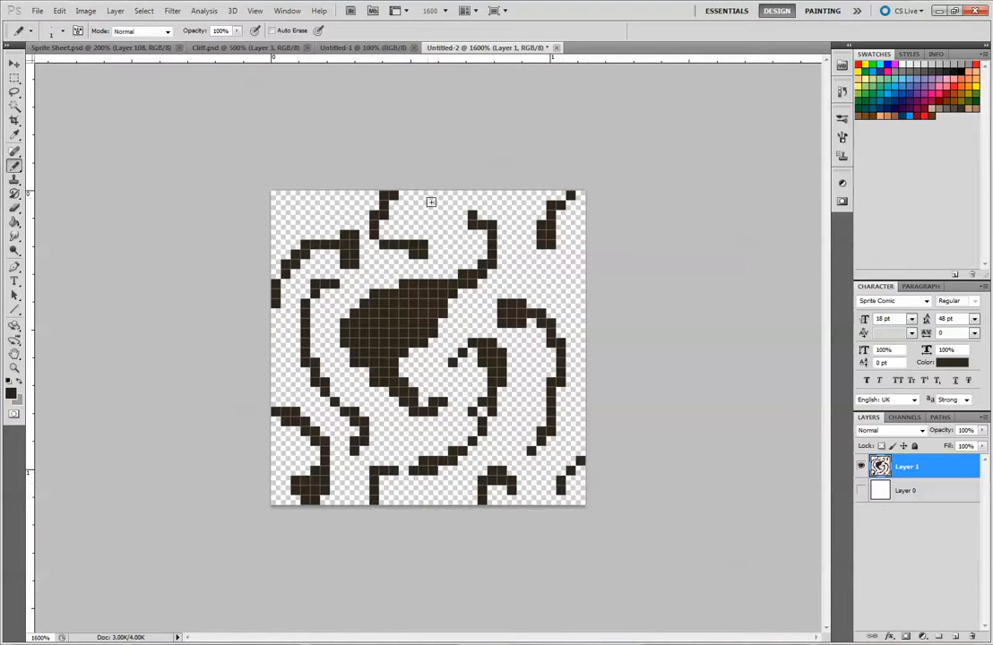
pyautogui.moveTo(310, 195); pyautogui.dragTo(272, 224)
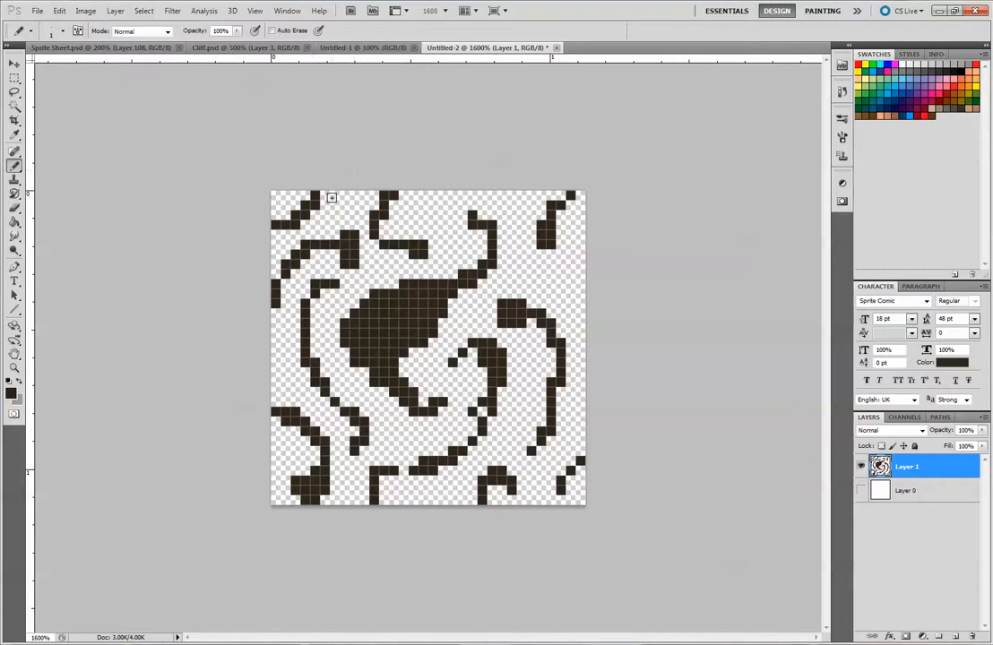
# Apply the Offset filter to the vein layer with +16 px horizontal, +16 px vertical and Wrap Around
pyautogui.click(60, 11)
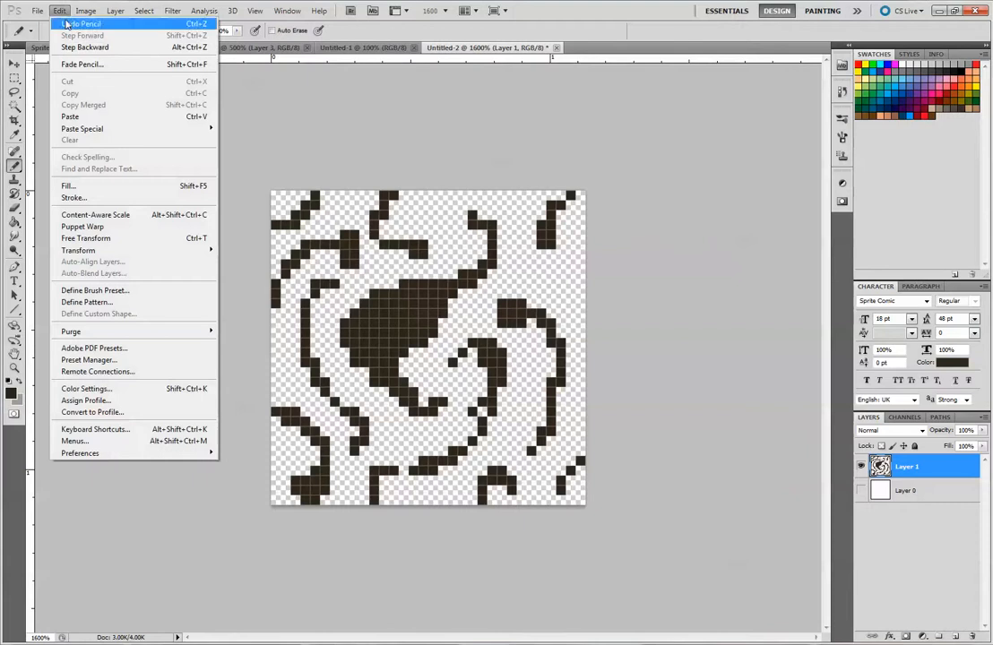
pyautogui.click(60, 11)
pyautogui.click(173, 10)
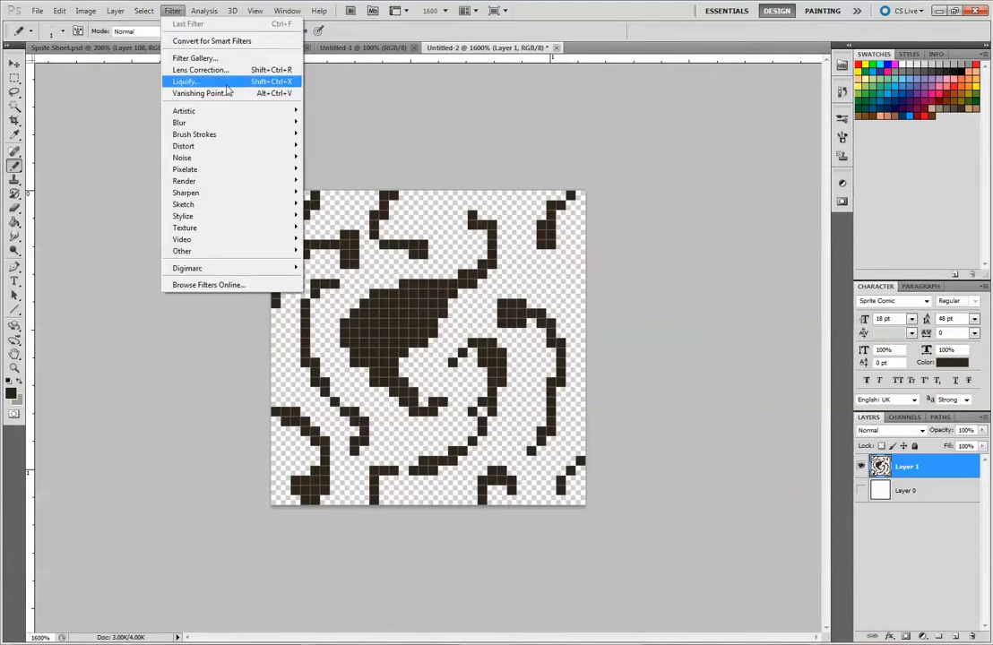
pyautogui.moveTo(215, 253)
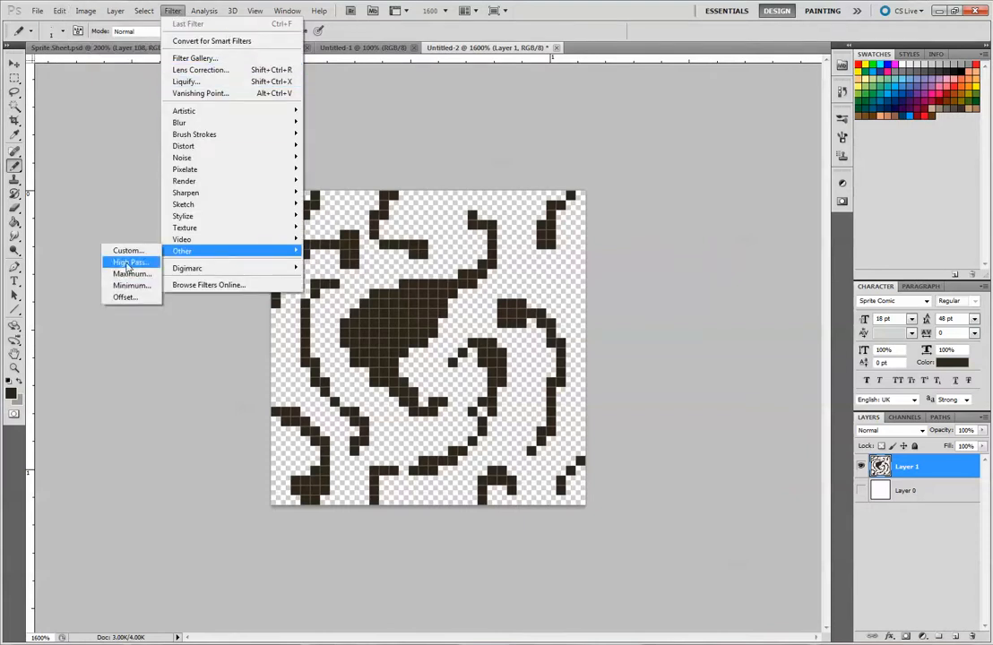
pyautogui.click(140, 298)
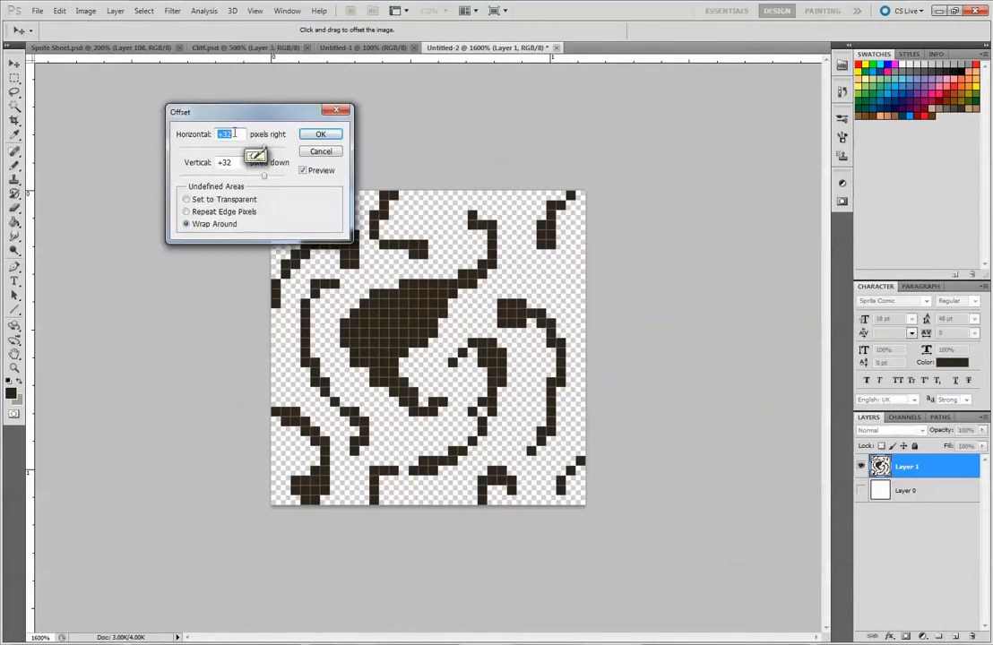
pyautogui.write('16')
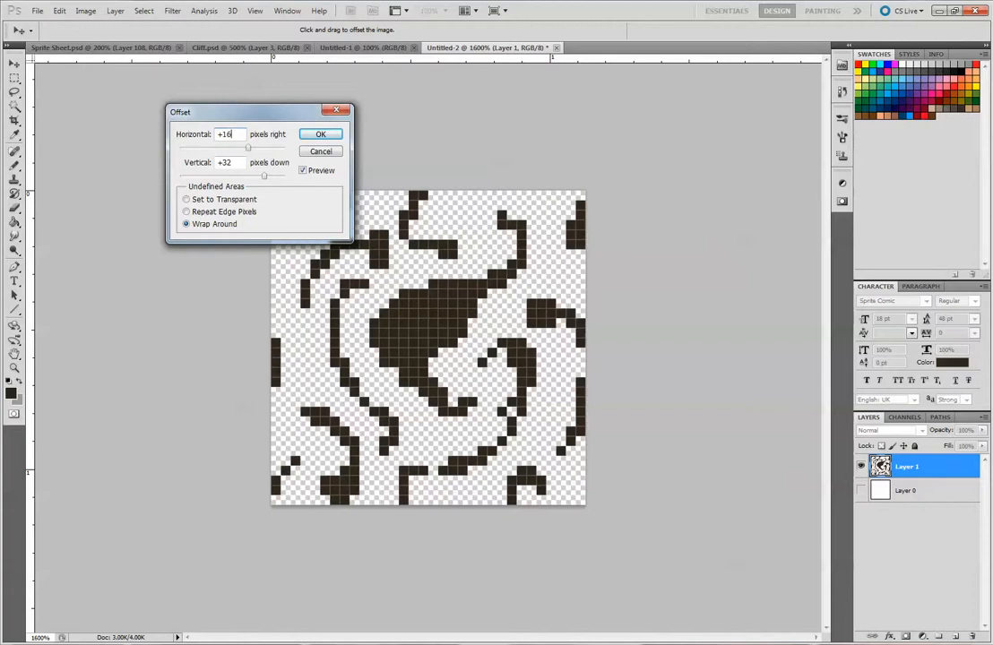
pyautogui.press('Tab')
pyautogui.press('BackSpace')
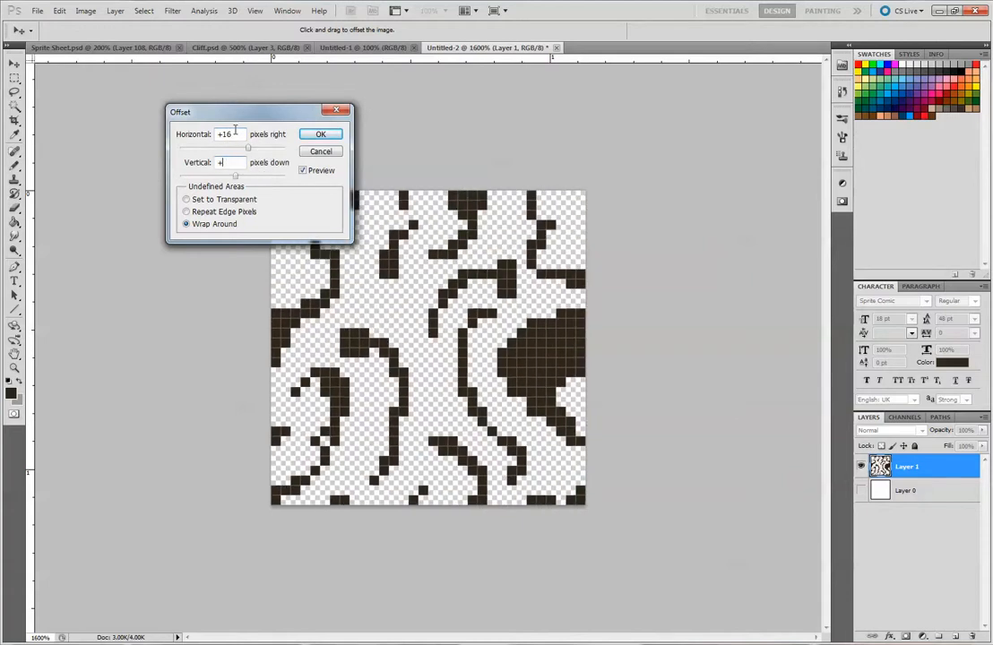
pyautogui.write('16')
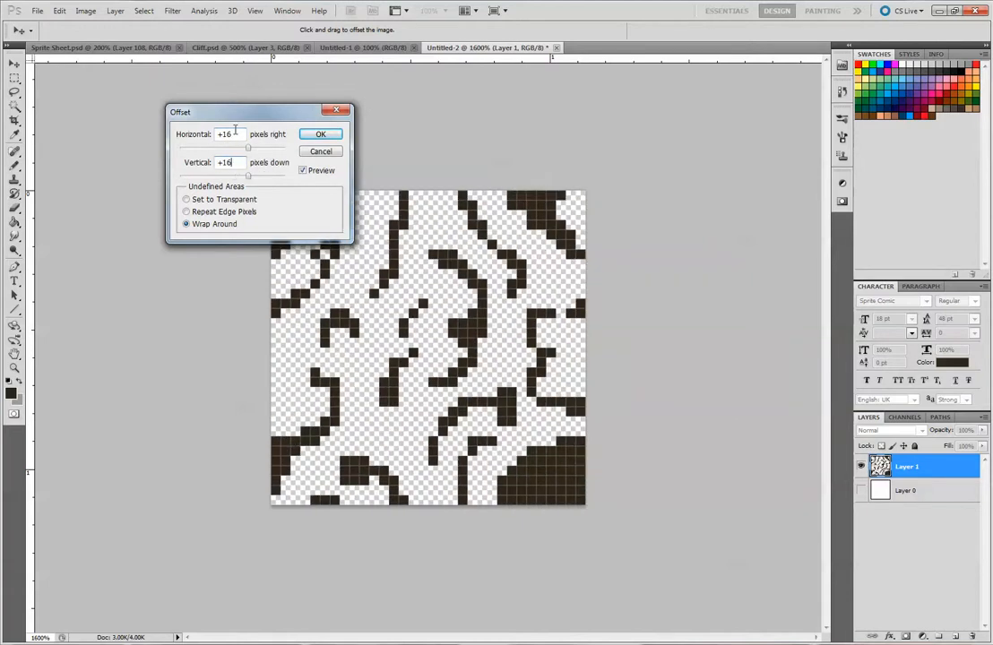
pyautogui.press('Return')
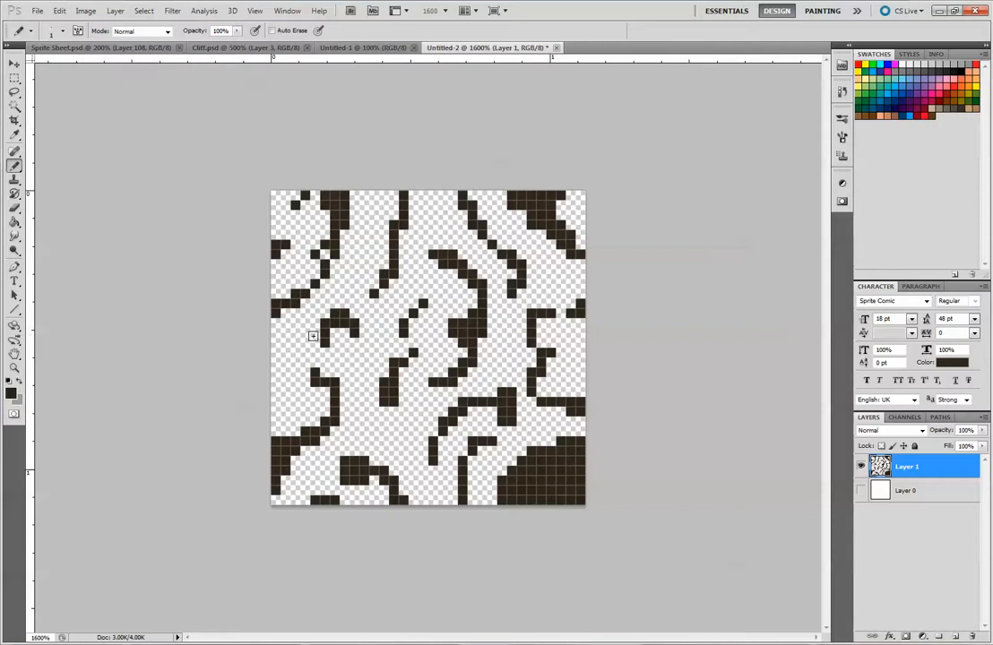
# Join the broken veins left of and at the canvas centre, and erase pixels to thin the thick patches further right
pyautogui.moveTo(314, 340); pyautogui.dragTo(314, 372)
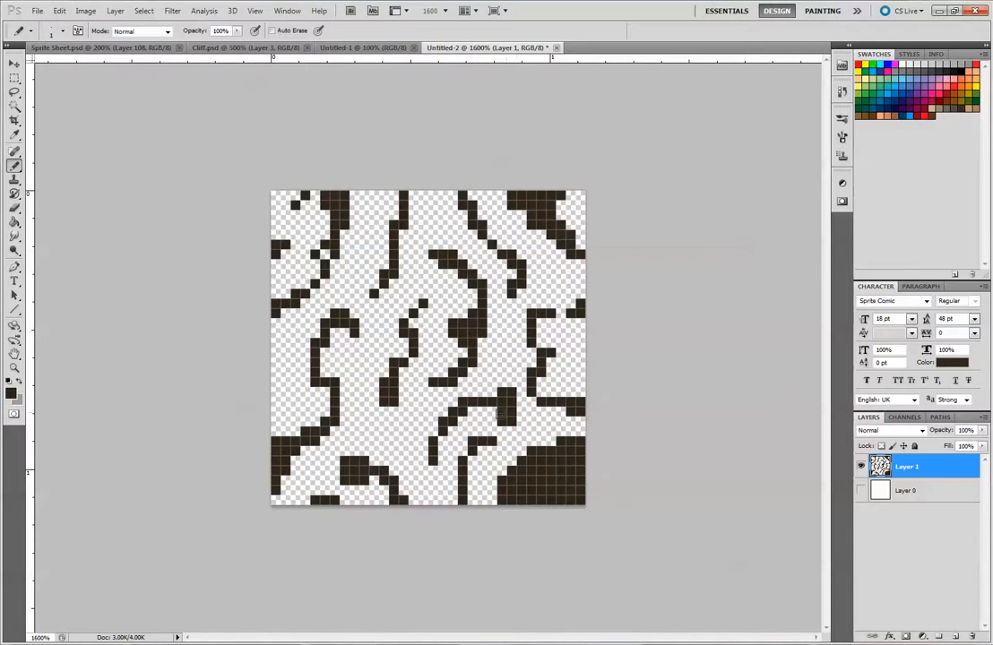
pyautogui.press('e')
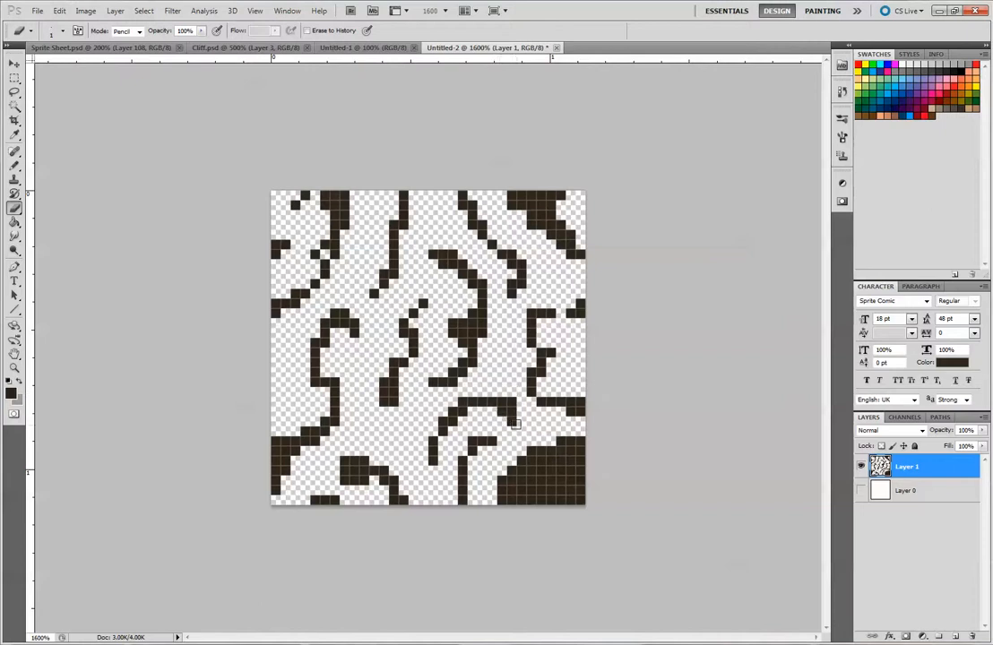
pyautogui.moveTo(455, 314); pyautogui.dragTo(461, 304)
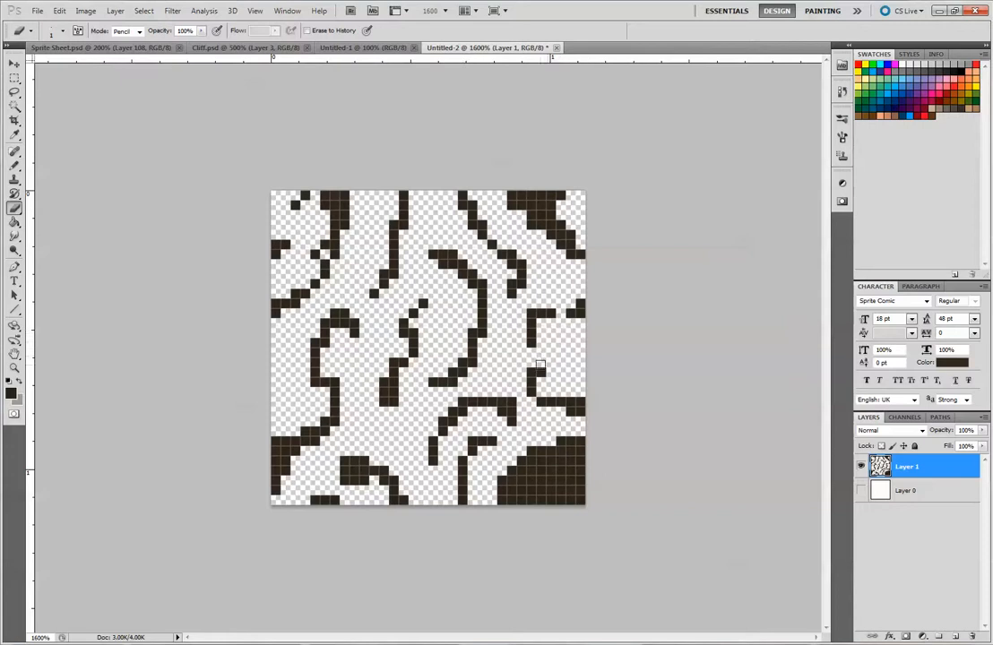
# Redraw the broken vein near the right edge as one continuous line, and enlarge the lower end of the central vein into a blob
pyautogui.click(14, 166)
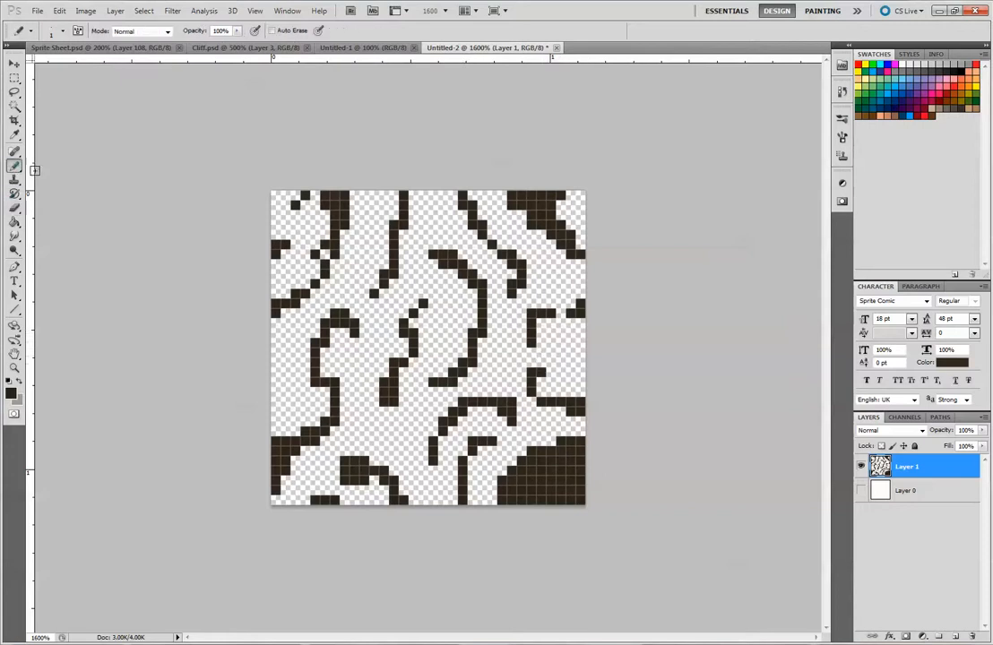
pyautogui.moveTo(528, 362); pyautogui.dragTo(526, 346)
pyautogui.hotkey('ctrl', 'z')
pyautogui.press('e')
pyautogui.click(532, 372)
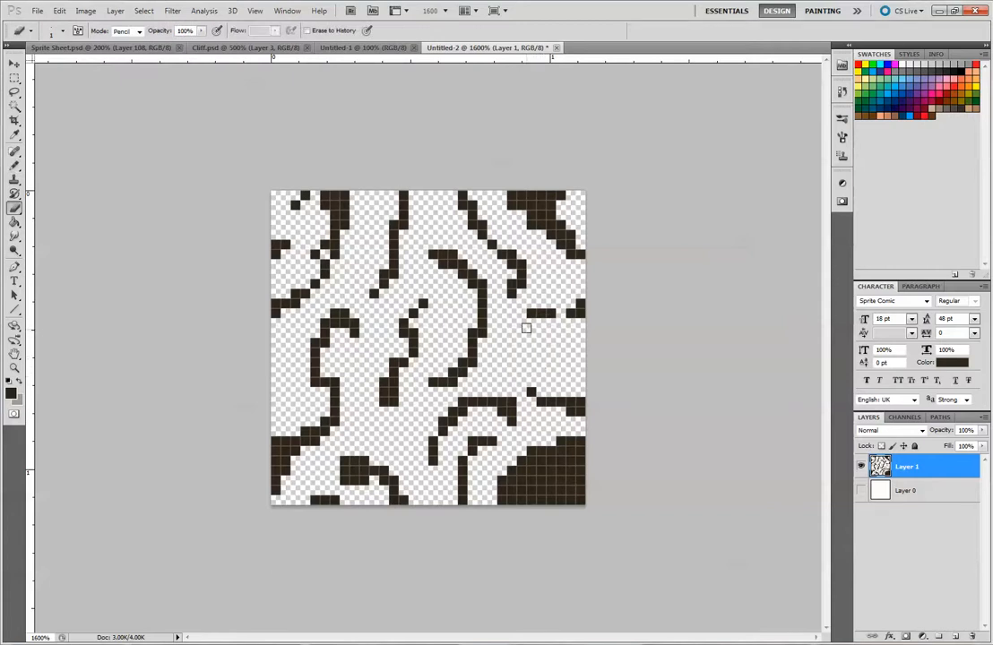
pyautogui.press('b')
pyautogui.moveTo(520, 315)
pyautogui.mouseDown()
pyautogui.moveTo(537, 346)
pyautogui.moveTo(538, 384)
pyautogui.moveTo(556, 376)
pyautogui.moveTo(581, 395)
pyautogui.mouseUp()
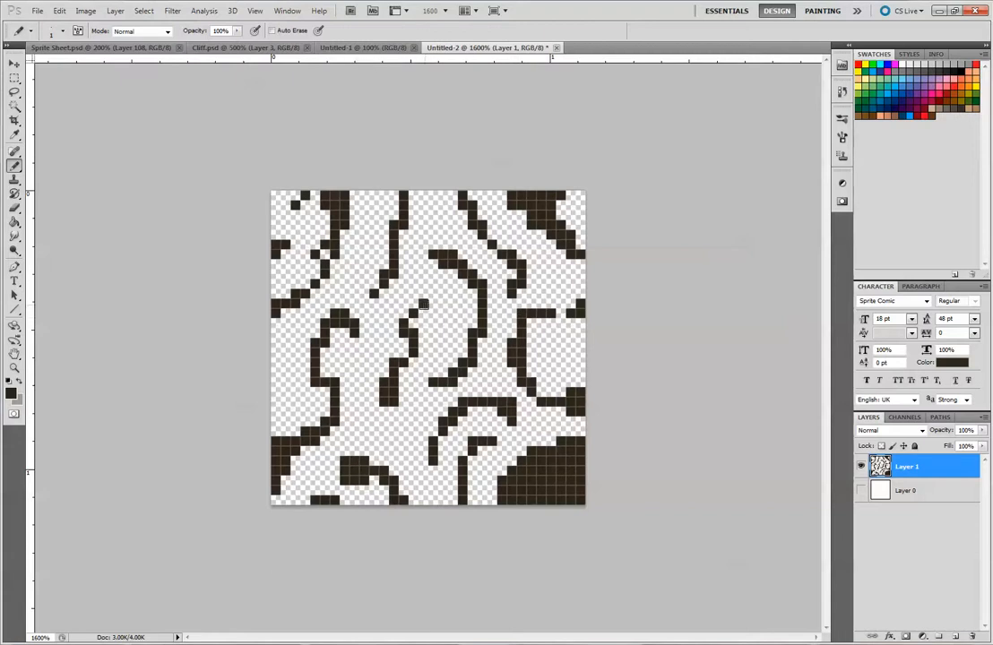
pyautogui.click(372, 410)
pyautogui.moveTo(394, 431); pyautogui.dragTo(384, 430)
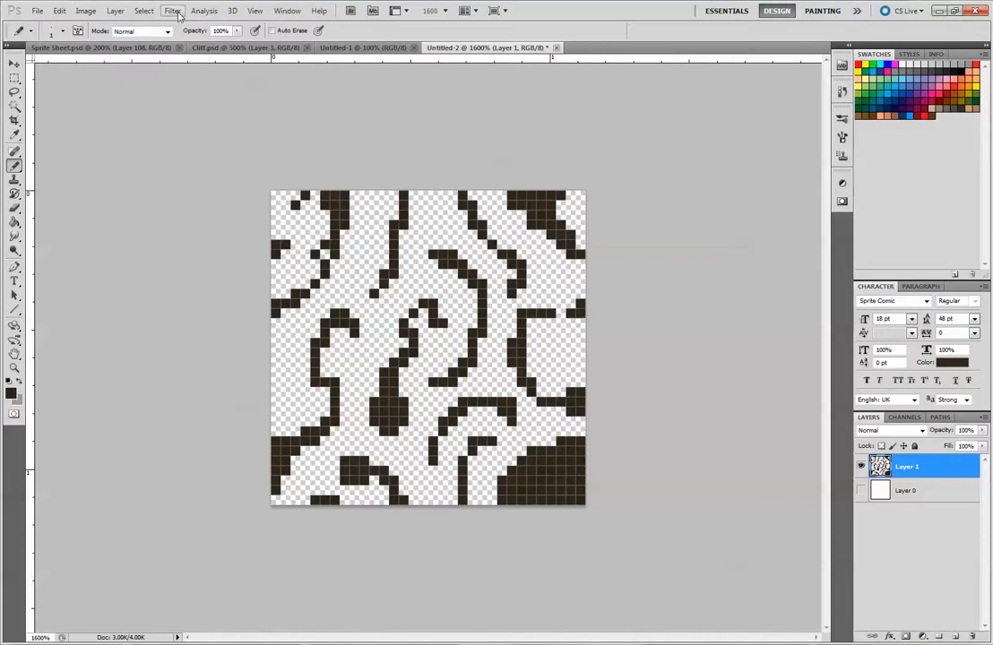
# Apply the Offset filter to the vein layer again with +16 px horizontal, +16 px vertical and Wrap Around
pyautogui.click(144, 10)
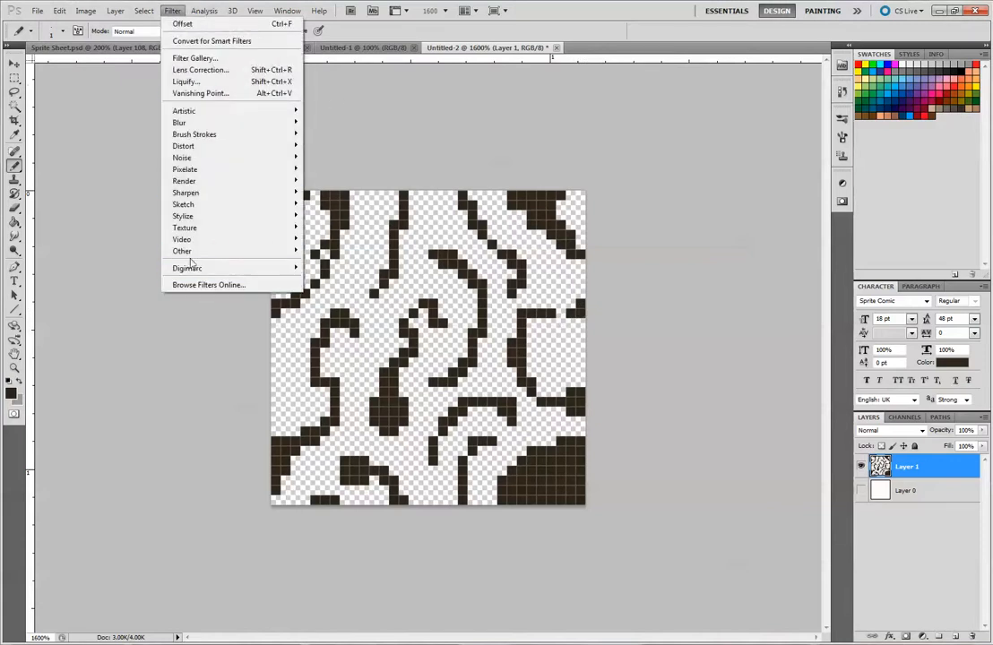
pyautogui.moveTo(196, 258)
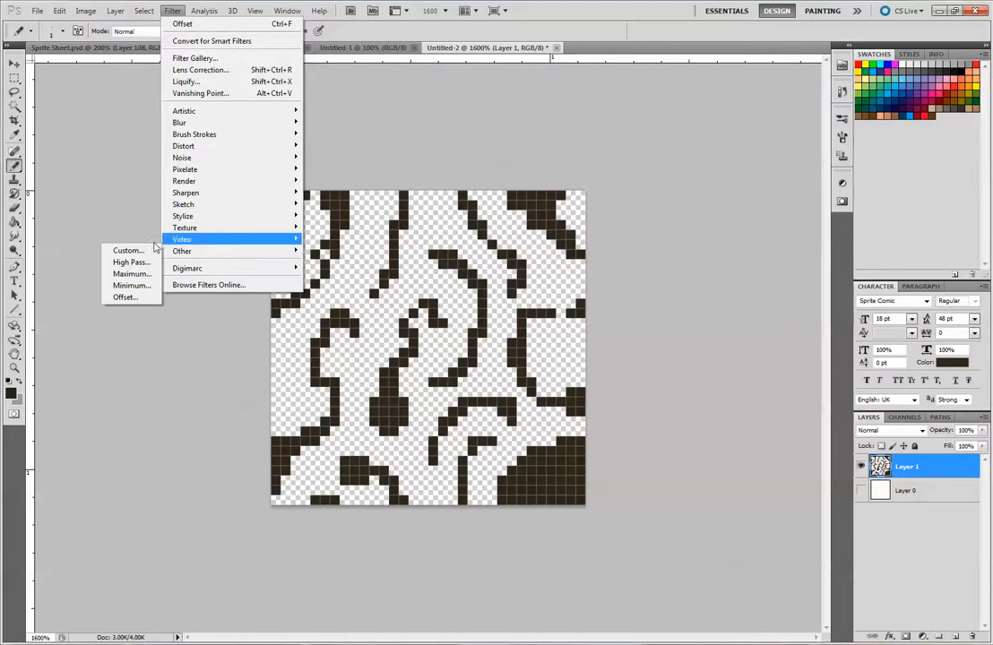
pyautogui.click(159, 298)
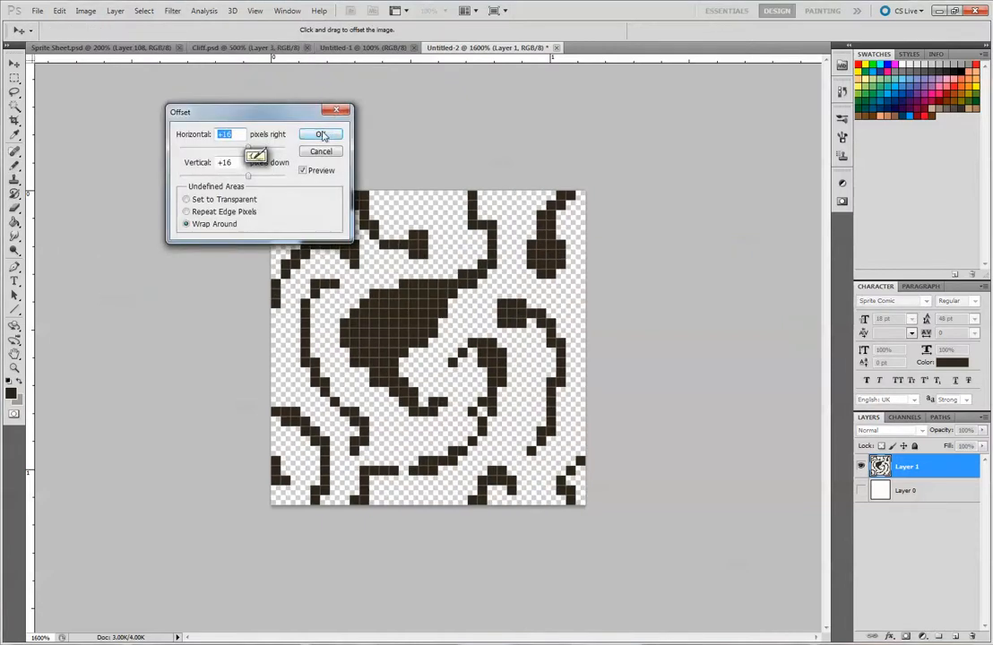
pyautogui.press('Return')
pyautogui.press('b')
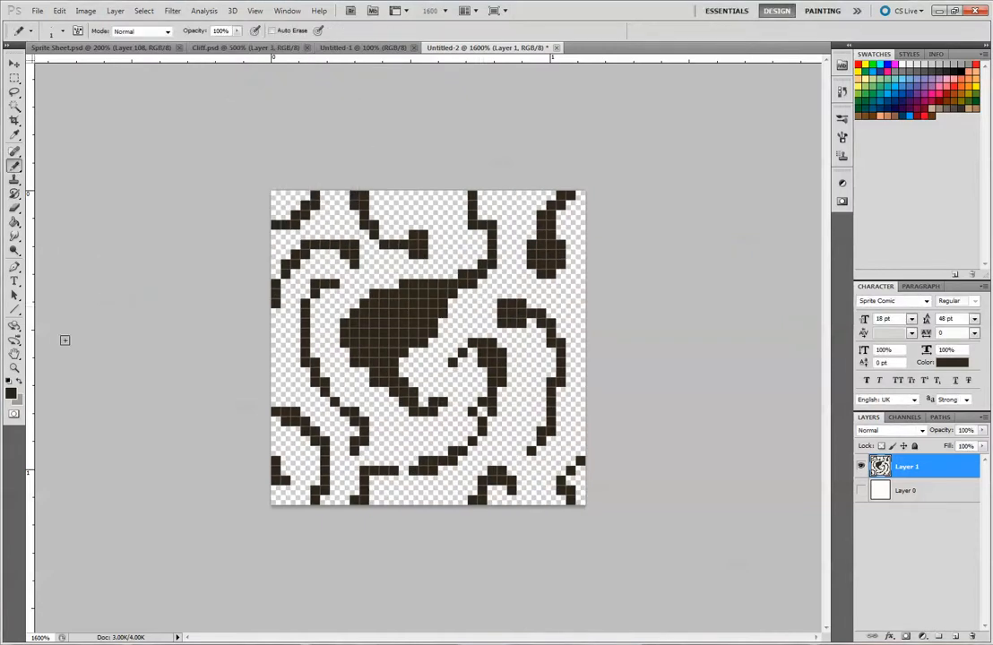
# Set the foreground colour to a warm orange, #dd9630, for the lava between the veins
pyautogui.click(11, 393)
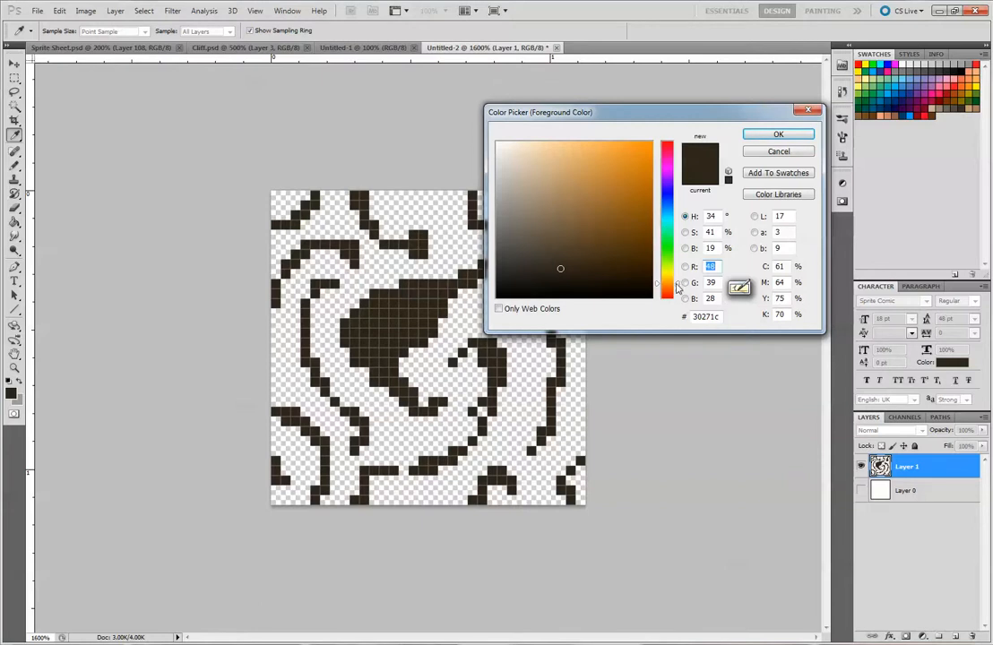
pyautogui.moveTo(676, 287); pyautogui.dragTo(676, 283)
pyautogui.click(650, 139)
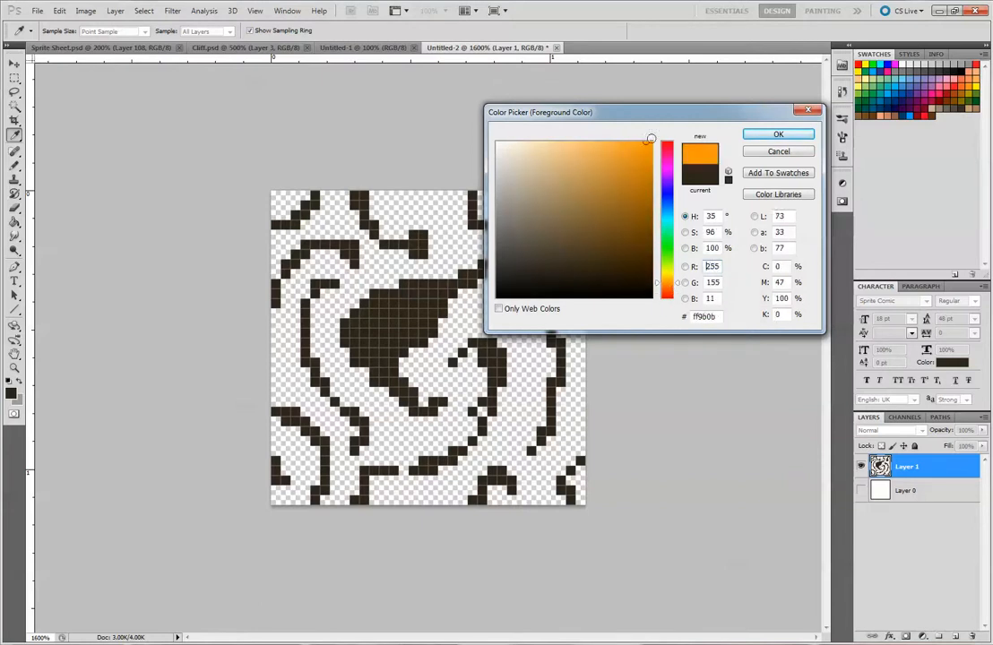
pyautogui.moveTo(651, 139)
pyautogui.mouseDown()
pyautogui.moveTo(654, 191)
pyautogui.moveTo(667, 129)
pyautogui.moveTo(602, 134)
pyautogui.moveTo(596, 184)
pyautogui.moveTo(654, 150)
pyautogui.moveTo(599, 170)
pyautogui.moveTo(592, 158)
pyautogui.moveTo(623, 155)
pyautogui.moveTo(614, 178)
pyautogui.moveTo(618, 162)
pyautogui.mouseUp()
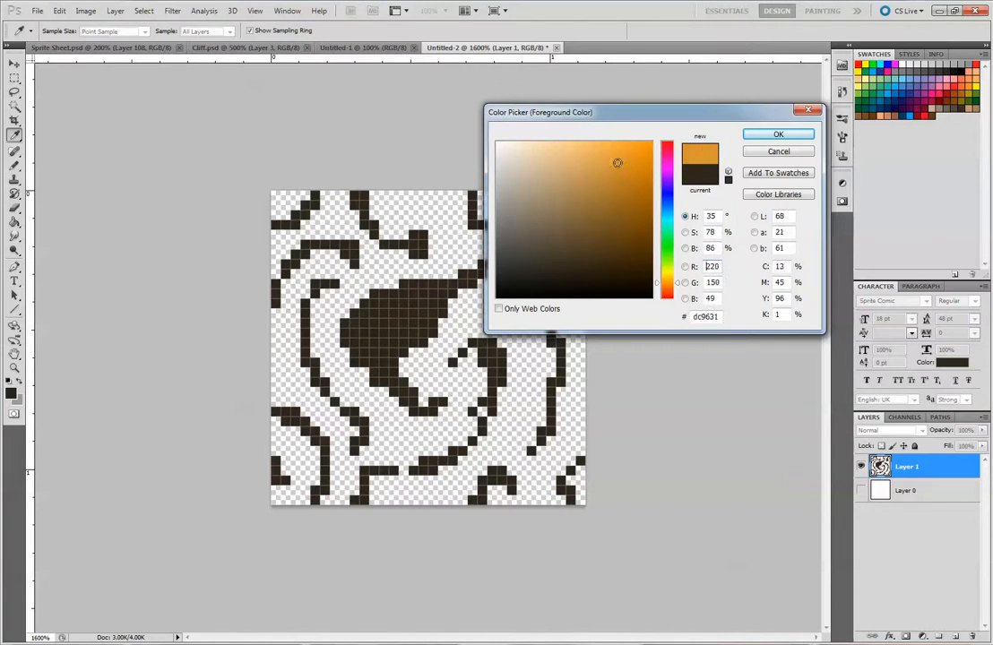
pyautogui.press('Return')
# Pencil orange into the transparent areas left of and above the central dark blob and across the upper-left part of the tile
pyautogui.moveTo(320, 315)
pyautogui.mouseDown()
pyautogui.moveTo(321, 351)
pyautogui.moveTo(345, 358)
pyautogui.moveTo(326, 369)
pyautogui.moveTo(335, 388)
pyautogui.moveTo(360, 374)
pyautogui.moveTo(352, 392)
pyautogui.moveTo(367, 409)
pyautogui.moveTo(398, 397)
pyautogui.moveTo(365, 401)
pyautogui.moveTo(368, 410)
pyautogui.moveTo(382, 395)
pyautogui.moveTo(352, 383)
pyautogui.moveTo(361, 384)
pyautogui.moveTo(358, 370)
pyautogui.moveTo(350, 391)
pyautogui.moveTo(342, 383)
pyautogui.moveTo(346, 400)
pyautogui.moveTo(334, 388)
pyautogui.moveTo(332, 352)
pyautogui.mouseUp()
pyautogui.hotkey('ctrl', 'z')
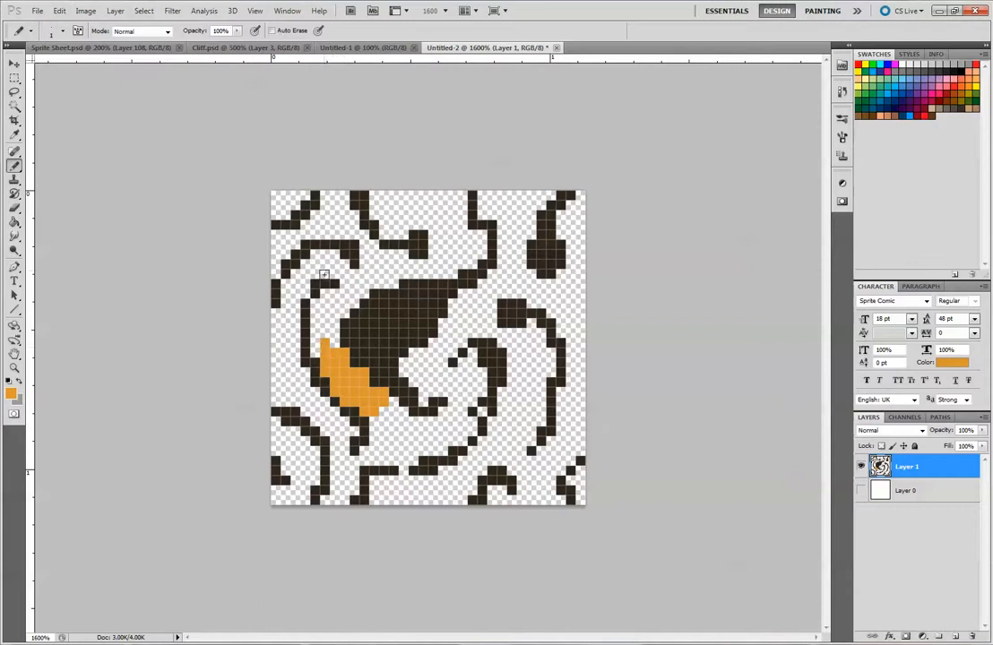
pyautogui.moveTo(315, 304)
pyautogui.mouseDown()
pyautogui.moveTo(321, 336)
pyautogui.moveTo(333, 343)
pyautogui.moveTo(324, 293)
pyautogui.moveTo(341, 304)
pyautogui.moveTo(332, 296)
pyautogui.moveTo(352, 291)
pyautogui.moveTo(352, 302)
pyautogui.moveTo(348, 282)
pyautogui.moveTo(377, 277)
pyautogui.moveTo(364, 292)
pyautogui.moveTo(366, 253)
pyautogui.moveTo(385, 283)
pyautogui.moveTo(374, 283)
pyautogui.moveTo(389, 266)
pyautogui.moveTo(378, 257)
pyautogui.moveTo(415, 262)
pyautogui.moveTo(407, 272)
pyautogui.moveTo(445, 269)
pyautogui.moveTo(441, 190)
pyautogui.moveTo(388, 191)
pyautogui.moveTo(378, 212)
pyautogui.moveTo(377, 199)
pyautogui.moveTo(388, 233)
pyautogui.moveTo(414, 213)
pyautogui.mouseUp()
pyautogui.moveTo(433, 250)
pyautogui.mouseDown()
pyautogui.moveTo(460, 201)
pyautogui.moveTo(463, 258)
pyautogui.mouseUp()
pyautogui.moveTo(470, 243); pyautogui.dragTo(480, 254)
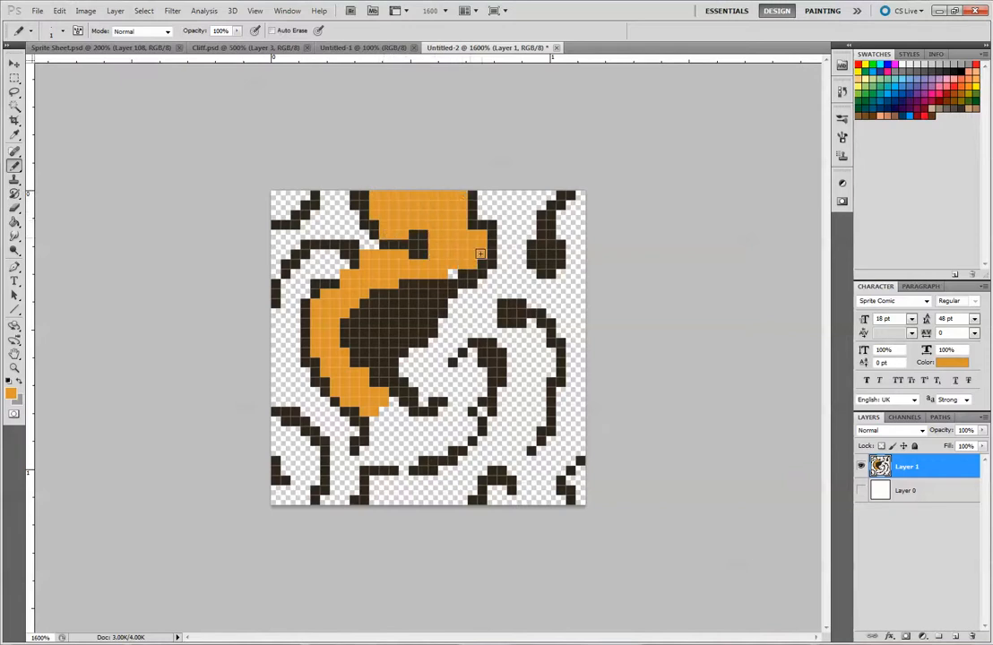
pyautogui.moveTo(362, 224)
pyautogui.mouseDown()
pyautogui.moveTo(307, 229)
pyautogui.moveTo(319, 213)
pyautogui.moveTo(351, 220)
pyautogui.moveTo(336, 195)
pyautogui.moveTo(323, 198)
pyautogui.moveTo(307, 237)
pyautogui.moveTo(333, 196)
pyautogui.moveTo(271, 229)
pyautogui.moveTo(290, 241)
pyautogui.moveTo(298, 232)
pyautogui.moveTo(272, 235)
pyautogui.moveTo(273, 271)
pyautogui.moveTo(289, 242)
pyautogui.moveTo(353, 220)
pyautogui.moveTo(291, 194)
pyautogui.mouseUp()
pyautogui.click(305, 194)
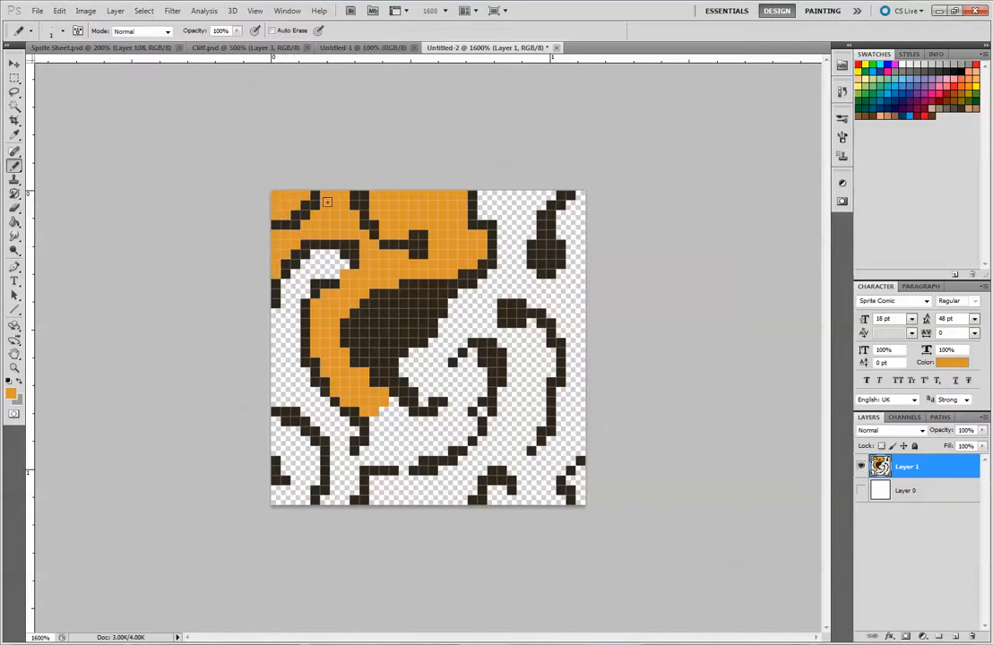
pyautogui.click(333, 255)
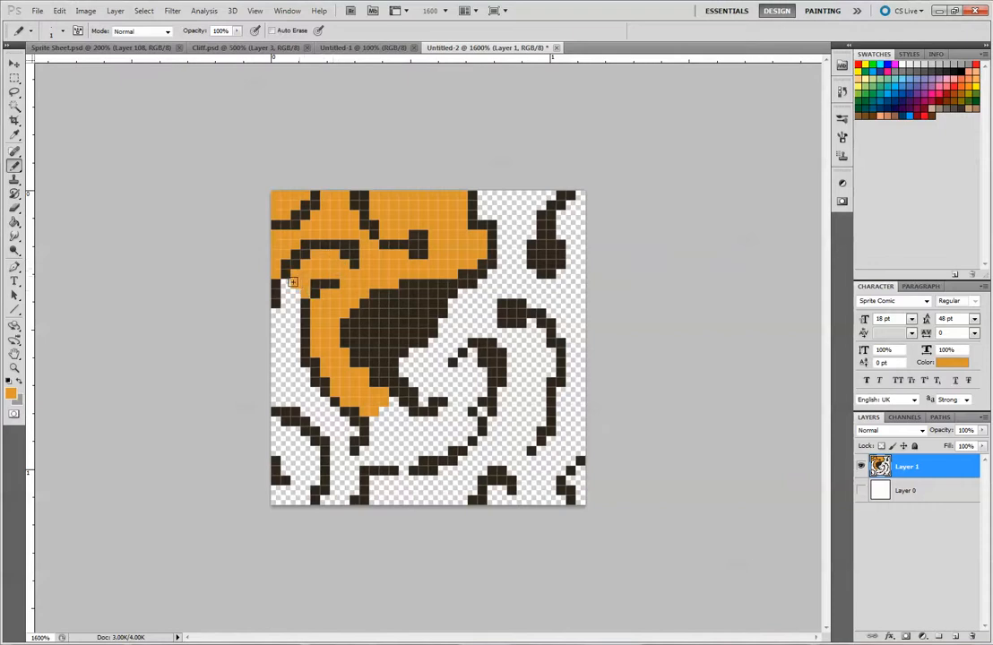
# Fill the transparent gaps along the left edge, across the lower left and centre, and inside the central curl with orange pencil strokes
pyautogui.moveTo(286, 293)
pyautogui.mouseDown()
pyautogui.moveTo(284, 332)
pyautogui.moveTo(273, 317)
pyautogui.moveTo(287, 323)
pyautogui.moveTo(286, 378)
pyautogui.moveTo(292, 354)
pyautogui.moveTo(287, 393)
pyautogui.moveTo(275, 384)
pyautogui.moveTo(277, 349)
pyautogui.moveTo(274, 396)
pyautogui.moveTo(298, 389)
pyautogui.moveTo(298, 374)
pyautogui.moveTo(317, 423)
pyautogui.moveTo(320, 411)
pyautogui.moveTo(327, 428)
pyautogui.moveTo(332, 415)
pyautogui.moveTo(333, 429)
pyautogui.moveTo(350, 432)
pyautogui.moveTo(339, 437)
pyautogui.moveTo(337, 500)
pyautogui.mouseUp()
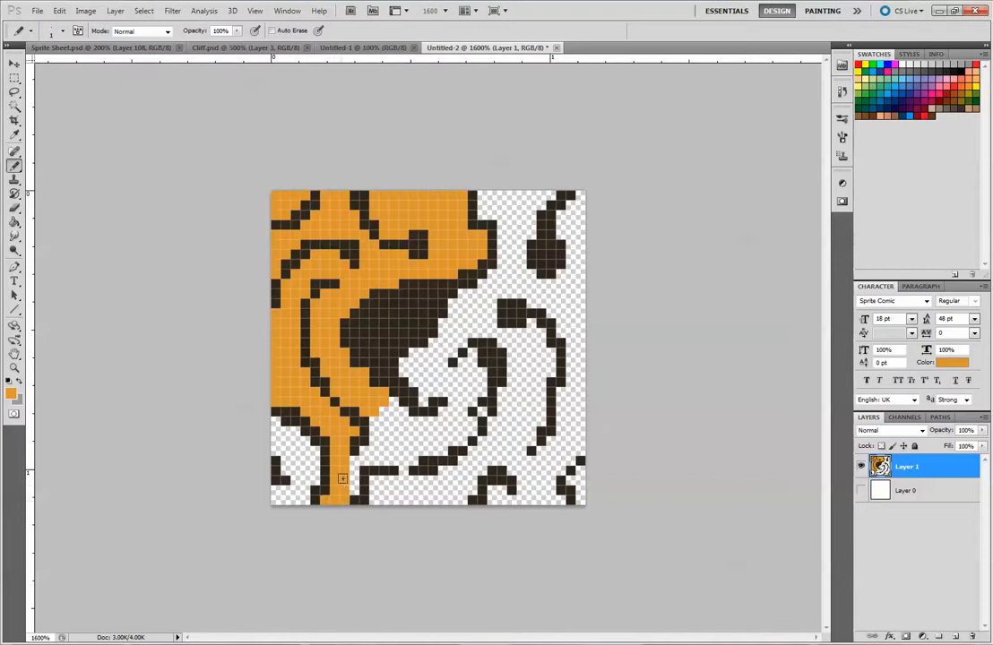
pyautogui.moveTo(276, 421)
pyautogui.mouseDown()
pyautogui.moveTo(289, 467)
pyautogui.moveTo(293, 433)
pyautogui.moveTo(296, 463)
pyautogui.moveTo(304, 447)
pyautogui.moveTo(303, 469)
pyautogui.moveTo(313, 453)
pyautogui.moveTo(295, 506)
pyautogui.mouseUp()
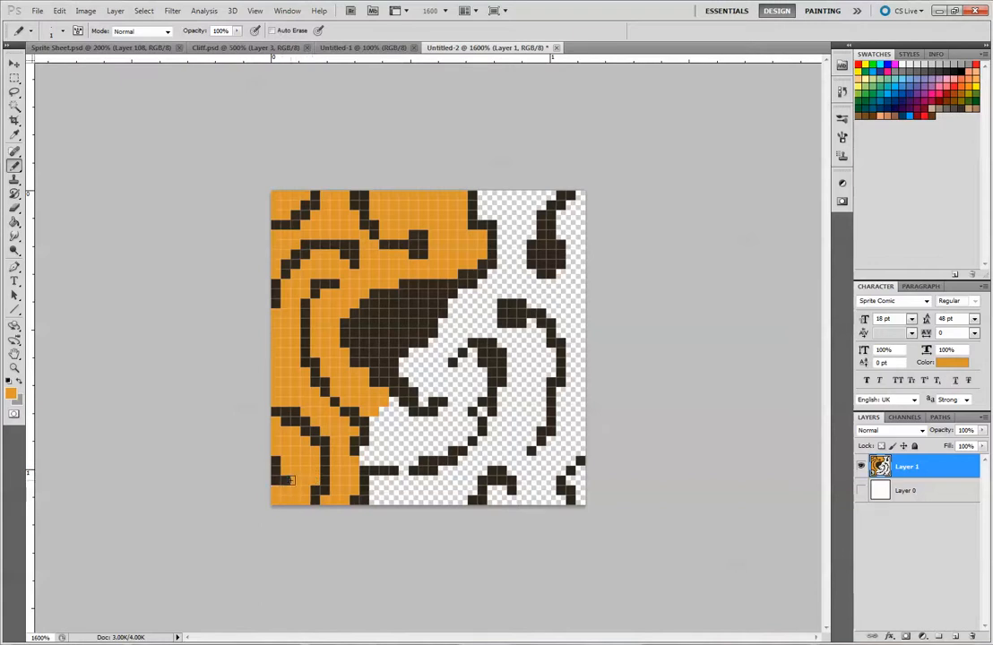
pyautogui.moveTo(375, 430)
pyautogui.mouseDown()
pyautogui.moveTo(393, 408)
pyautogui.moveTo(397, 434)
pyautogui.moveTo(404, 414)
pyautogui.moveTo(403, 455)
pyautogui.moveTo(371, 459)
pyautogui.moveTo(410, 459)
pyautogui.moveTo(403, 485)
pyautogui.moveTo(387, 492)
pyautogui.moveTo(378, 481)
pyautogui.moveTo(394, 484)
pyautogui.moveTo(379, 500)
pyautogui.moveTo(415, 497)
pyautogui.moveTo(414, 483)
pyautogui.moveTo(416, 506)
pyautogui.moveTo(432, 485)
pyautogui.moveTo(440, 509)
pyautogui.moveTo(452, 490)
pyautogui.moveTo(458, 501)
pyautogui.moveTo(453, 478)
pyautogui.moveTo(442, 479)
pyautogui.moveTo(465, 474)
pyautogui.moveTo(471, 490)
pyautogui.moveTo(464, 465)
pyautogui.moveTo(479, 470)
pyautogui.moveTo(493, 445)
pyautogui.mouseUp()
pyautogui.moveTo(415, 428)
pyautogui.mouseDown()
pyautogui.moveTo(444, 448)
pyautogui.moveTo(445, 434)
pyautogui.moveTo(472, 431)
pyautogui.moveTo(485, 411)
pyautogui.moveTo(449, 414)
pyautogui.moveTo(465, 411)
pyautogui.moveTo(458, 400)
pyautogui.moveTo(480, 386)
pyautogui.moveTo(473, 351)
pyautogui.moveTo(468, 384)
pyautogui.moveTo(448, 378)
pyautogui.moveTo(449, 391)
pyautogui.moveTo(423, 394)
pyautogui.moveTo(417, 380)
pyautogui.moveTo(438, 381)
pyautogui.moveTo(432, 370)
pyautogui.mouseUp()
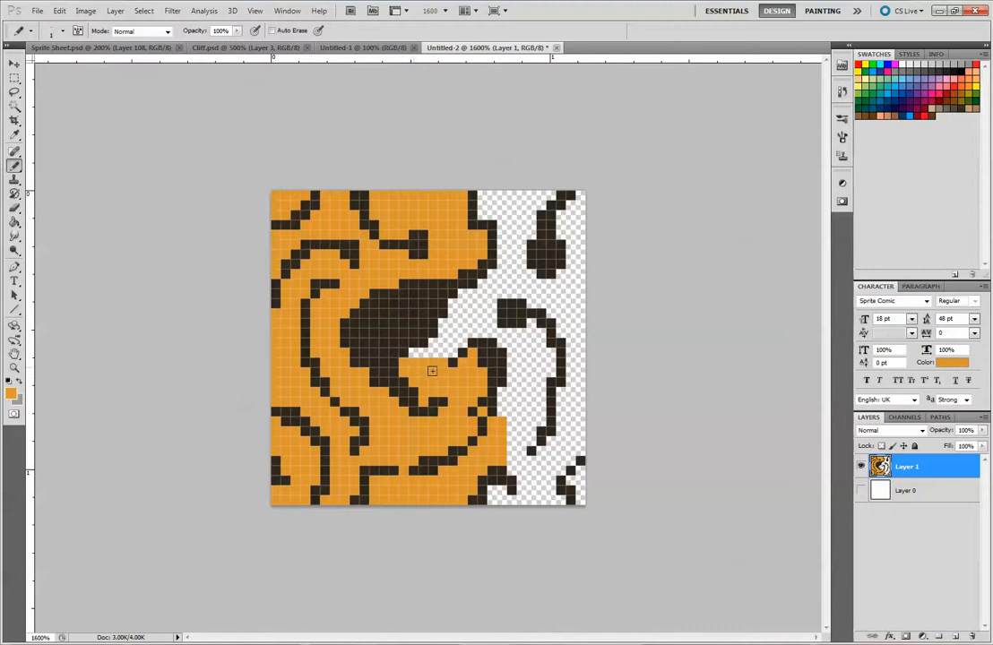
pyautogui.click(443, 325)
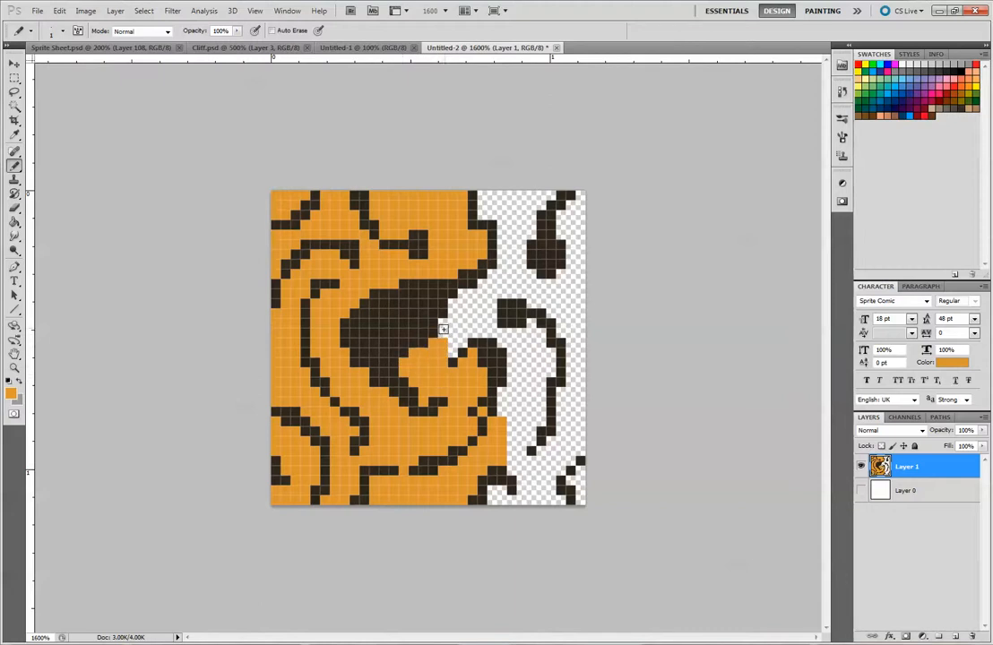
pyautogui.moveTo(449, 326); pyautogui.dragTo(451, 350)
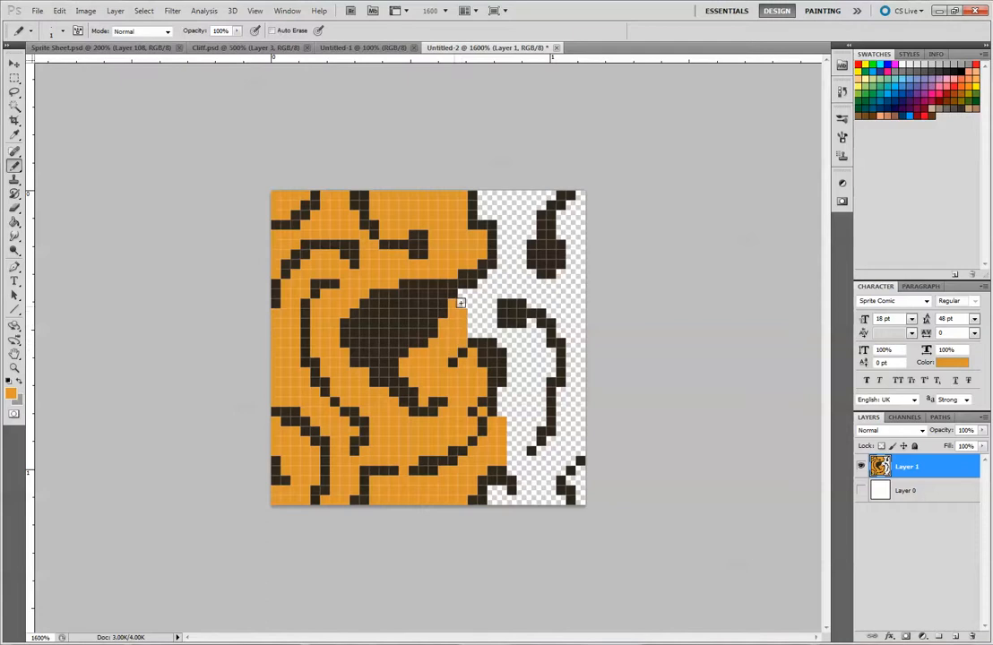
# Fill the remaining transparent areas on the right side of the tile with orange, leaving the dark veins intact
pyautogui.moveTo(466, 292)
pyautogui.mouseDown()
pyautogui.moveTo(485, 327)
pyautogui.moveTo(491, 305)
pyautogui.moveTo(502, 342)
pyautogui.moveTo(533, 325)
pyautogui.moveTo(532, 342)
pyautogui.moveTo(540, 334)
pyautogui.moveTo(539, 353)
pyautogui.moveTo(516, 356)
pyautogui.moveTo(540, 415)
pyautogui.moveTo(535, 378)
pyautogui.moveTo(503, 406)
pyautogui.moveTo(513, 464)
pyautogui.moveTo(536, 417)
pyautogui.mouseUp()
pyautogui.moveTo(513, 456); pyautogui.dragTo(528, 489)
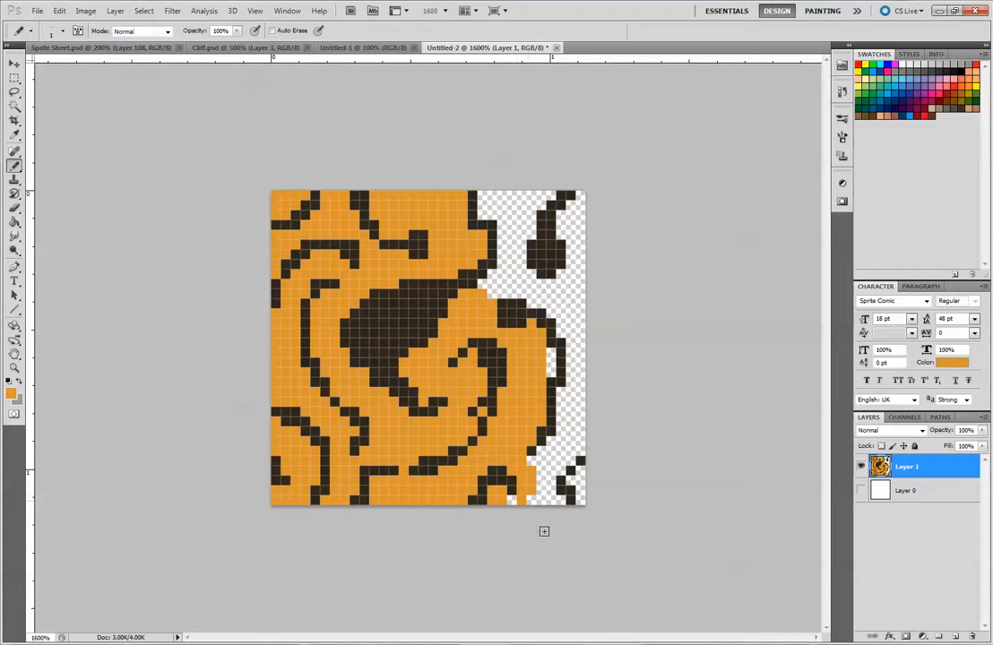
pyautogui.moveTo(538, 497)
pyautogui.mouseDown()
pyautogui.moveTo(532, 465)
pyautogui.moveTo(548, 455)
pyautogui.moveTo(558, 469)
pyautogui.moveTo(554, 442)
pyautogui.moveTo(565, 456)
pyautogui.moveTo(570, 449)
pyautogui.moveTo(562, 383)
pyautogui.mouseUp()
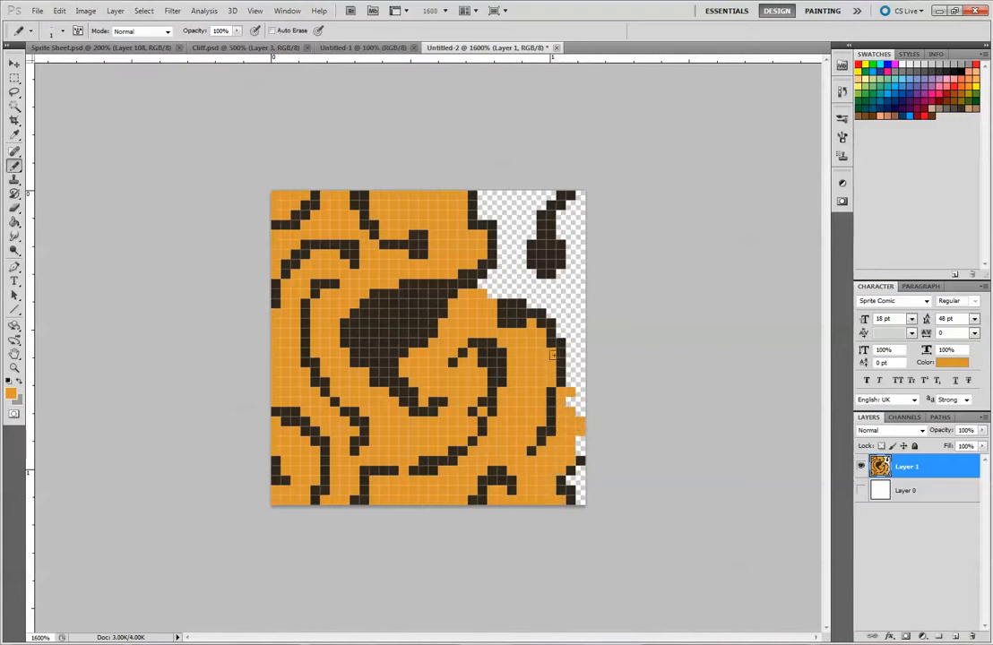
pyautogui.hotkey('ctrl', 'alt', 'z')
pyautogui.moveTo(489, 195)
pyautogui.mouseDown()
pyautogui.moveTo(550, 191)
pyautogui.moveTo(523, 202)
pyautogui.moveTo(524, 228)
pyautogui.moveTo(531, 208)
pyautogui.moveTo(516, 218)
pyautogui.moveTo(506, 262)
pyautogui.moveTo(519, 248)
pyautogui.moveTo(499, 282)
pyautogui.mouseUp()
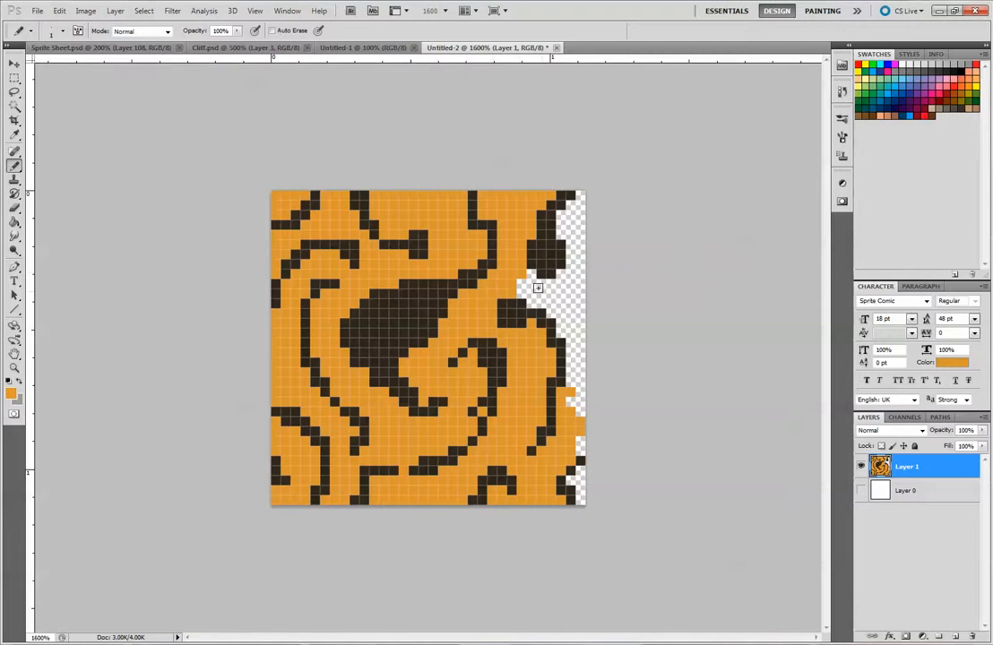
pyautogui.moveTo(542, 300)
pyautogui.mouseDown()
pyautogui.moveTo(551, 304)
pyautogui.moveTo(543, 285)
pyautogui.moveTo(573, 288)
pyautogui.moveTo(594, 364)
pyautogui.moveTo(581, 310)
pyautogui.moveTo(577, 434)
pyautogui.mouseUp()
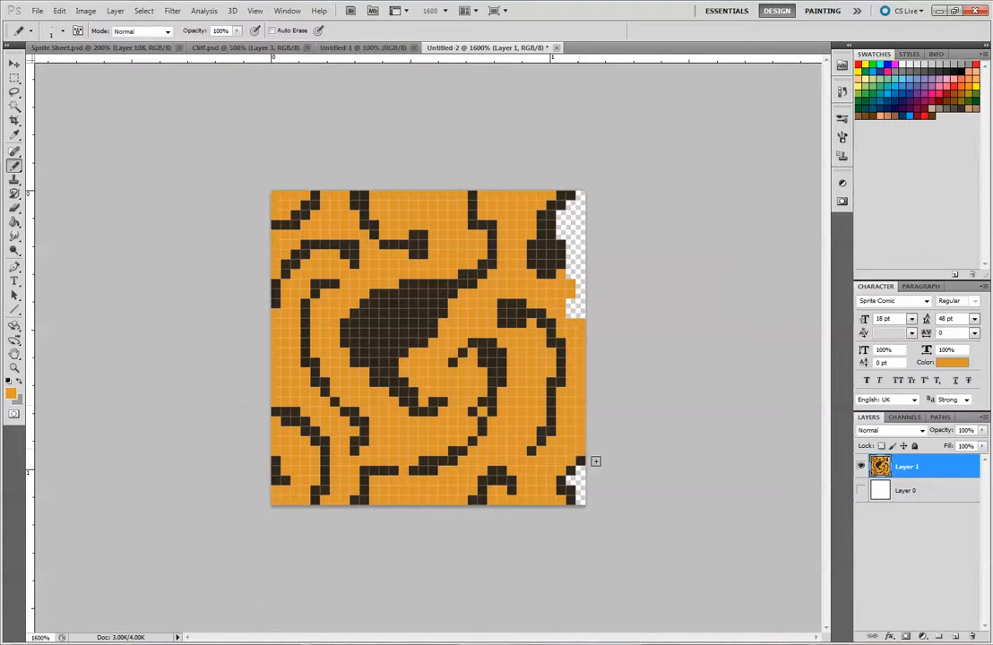
pyautogui.moveTo(569, 482); pyautogui.dragTo(581, 502)
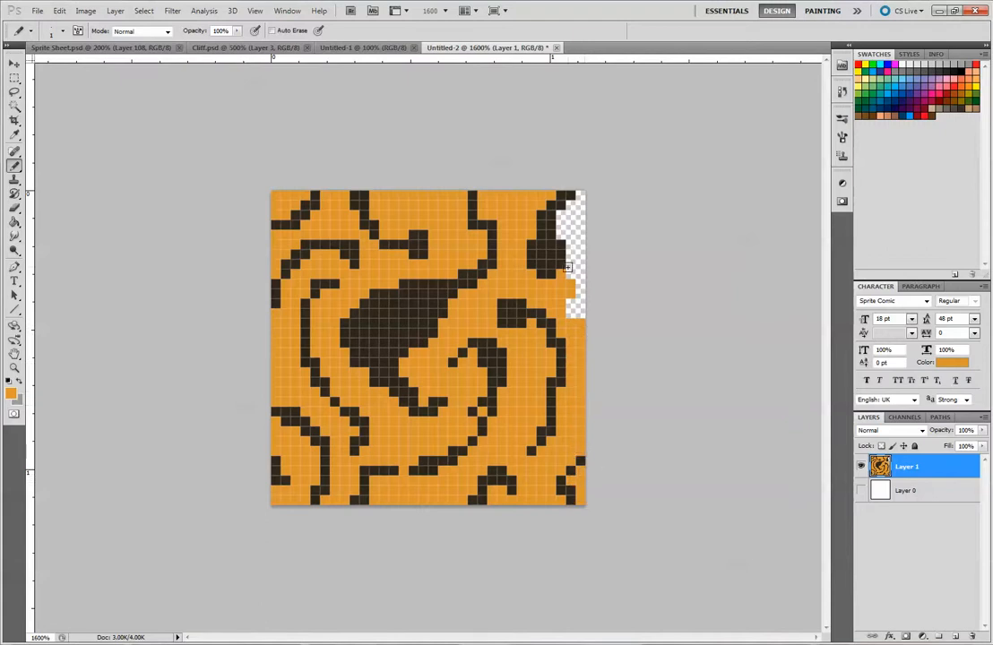
pyautogui.moveTo(573, 309)
pyautogui.mouseDown()
pyautogui.moveTo(573, 238)
pyautogui.moveTo(584, 254)
pyautogui.moveTo(564, 221)
pyautogui.moveTo(583, 198)
pyautogui.mouseUp()
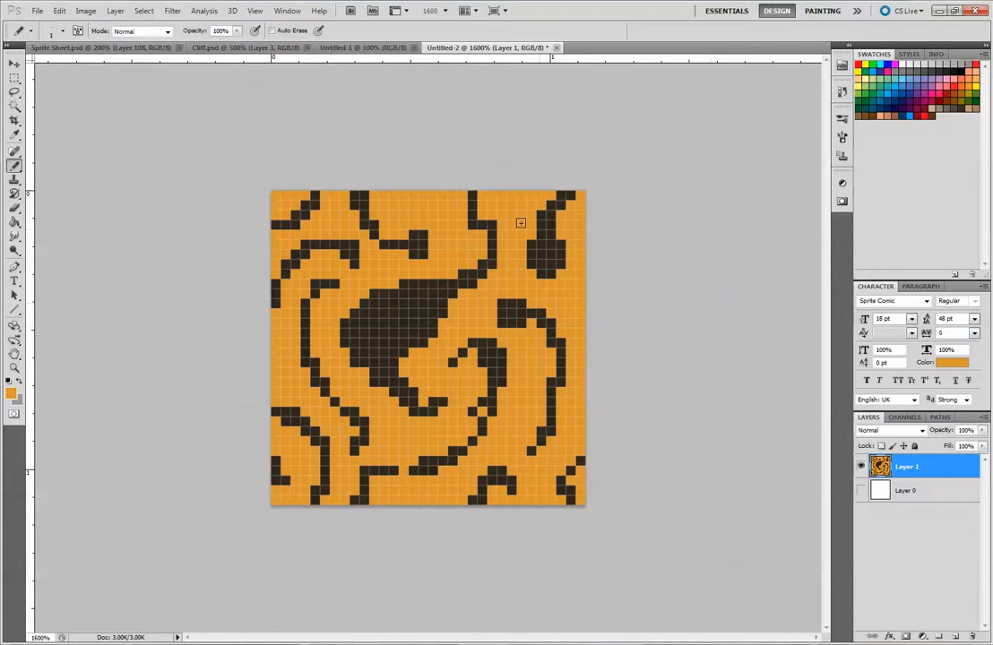
pyautogui.click(356, 50)
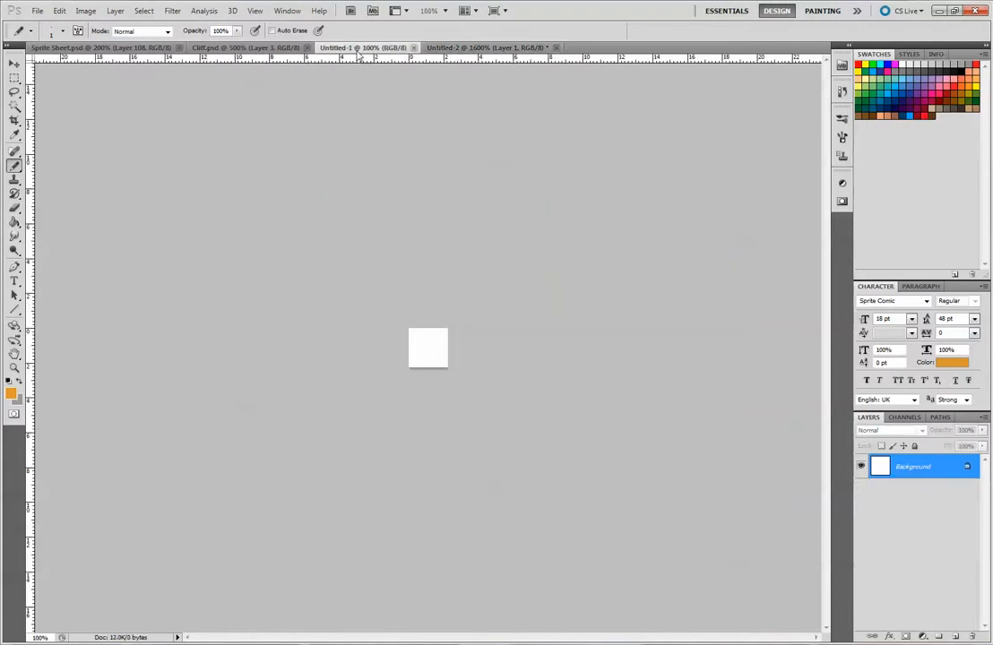
pyautogui.click(458, 47)
pyautogui.hotkey('alt', 'Tab')
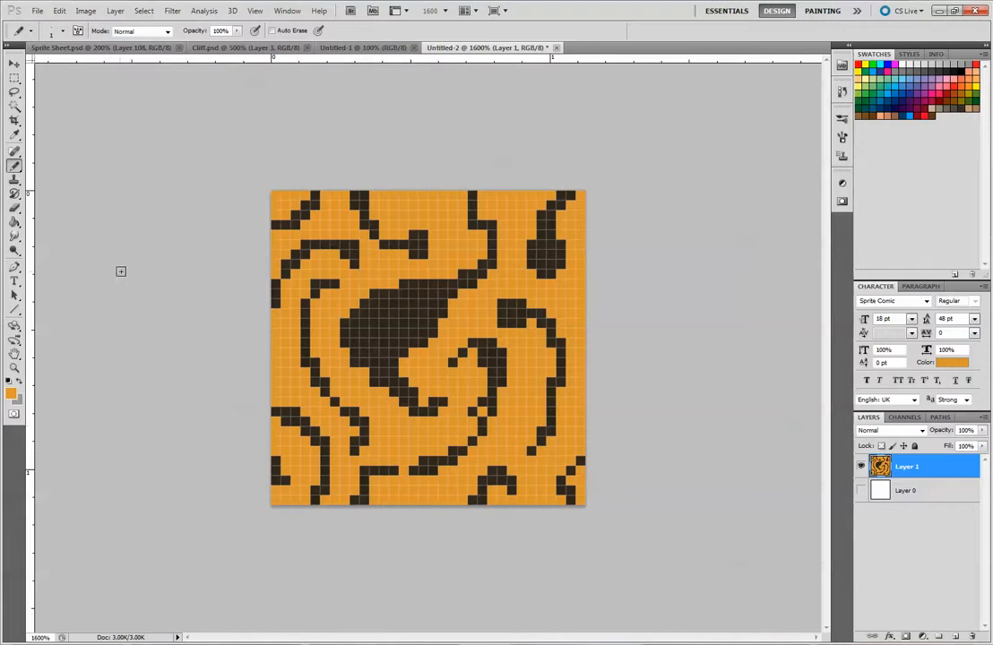
# Set the foreground colour to red-orange #dd4830 for shading beside the dark veins, keeping the Pencil tool
pyautogui.click(11, 392)
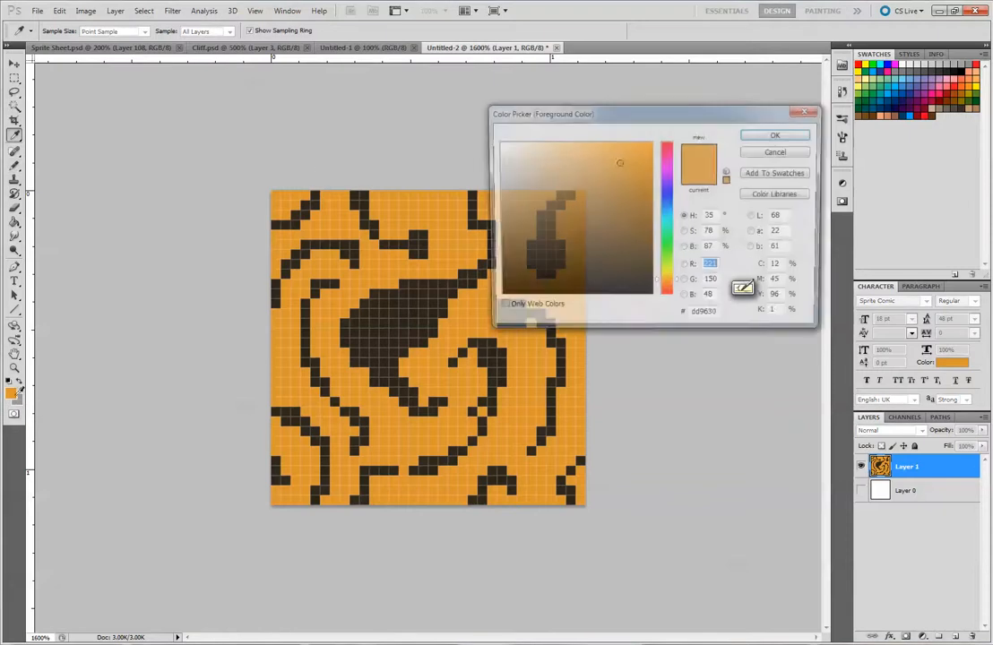
pyautogui.click(668, 295)
pyautogui.moveTo(669, 298); pyautogui.dragTo(674, 299)
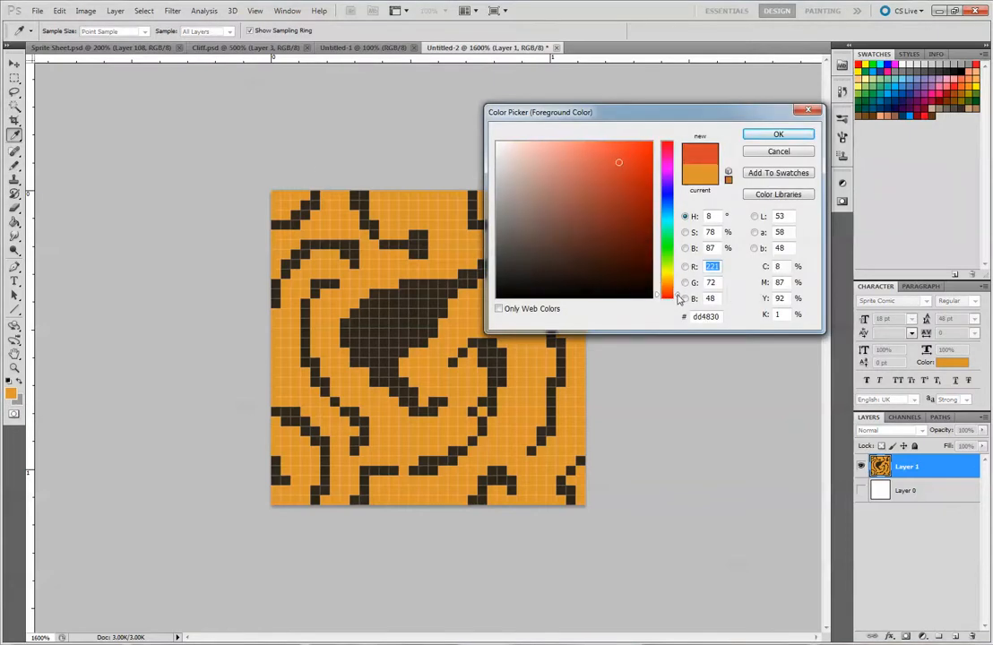
pyautogui.click(777, 136)
pyautogui.press('b')
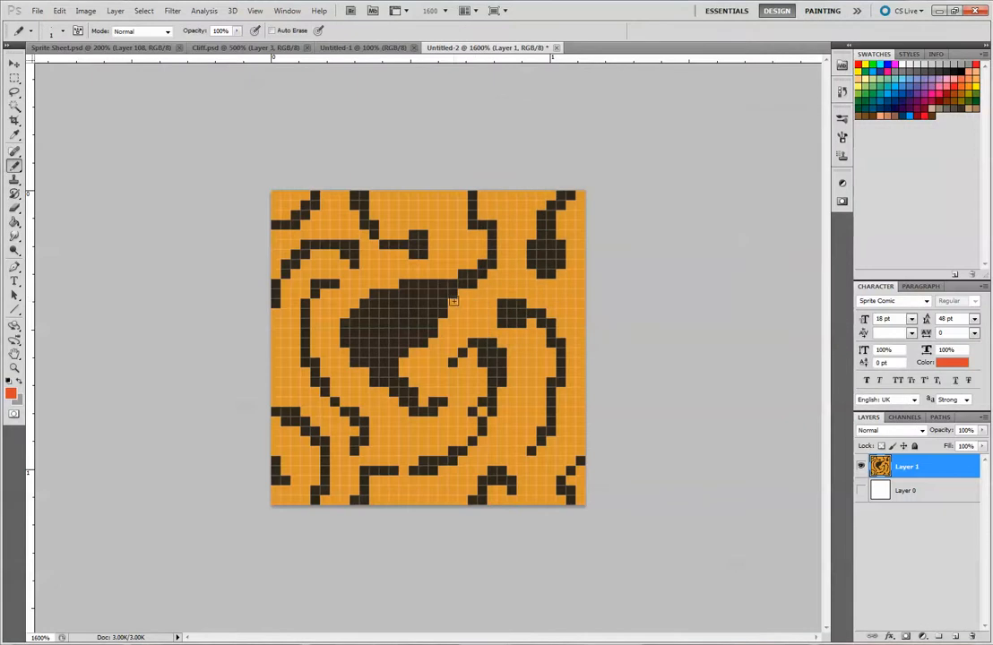
# Outline the right and lower edges of the central dark blob and its curled tail with a one-pixel red-orange border
pyautogui.click(453, 303)
pyautogui.moveTo(484, 283); pyautogui.dragTo(495, 271)
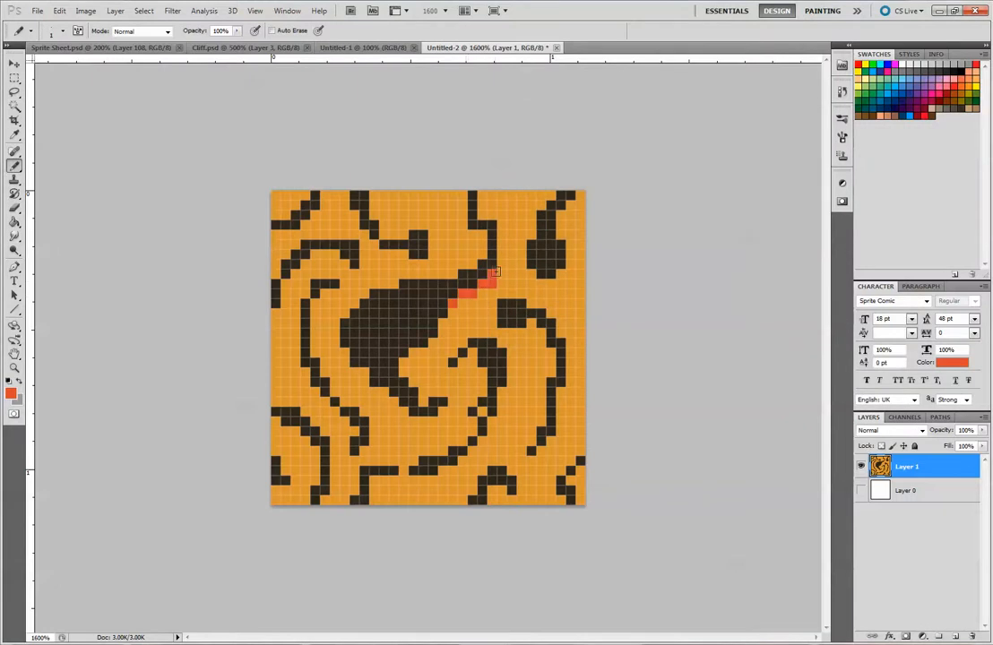
pyautogui.moveTo(455, 307); pyautogui.dragTo(421, 355)
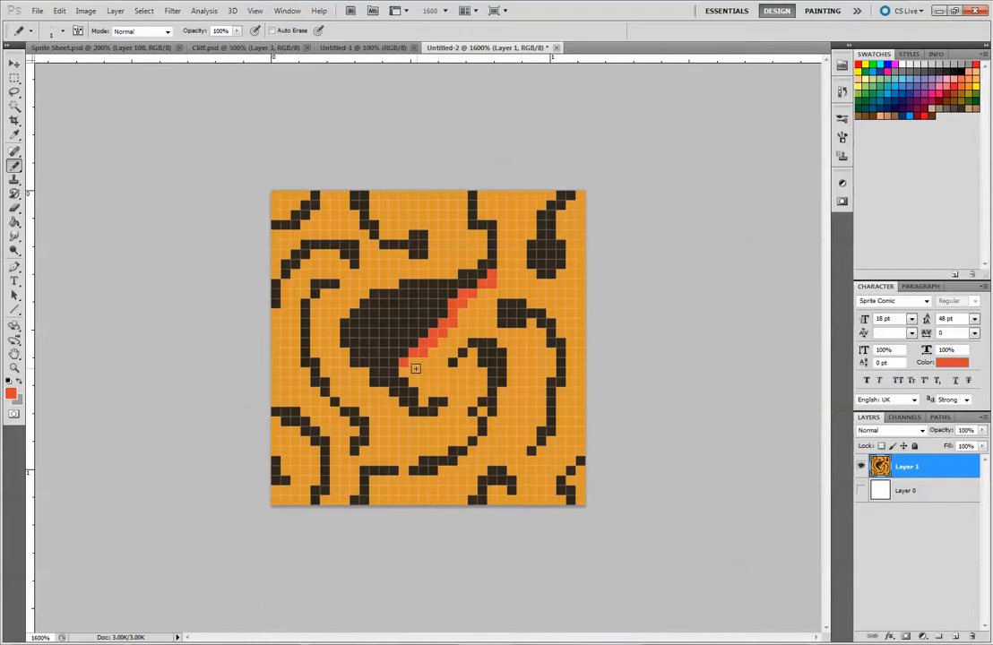
pyautogui.moveTo(405, 371); pyautogui.dragTo(447, 399)
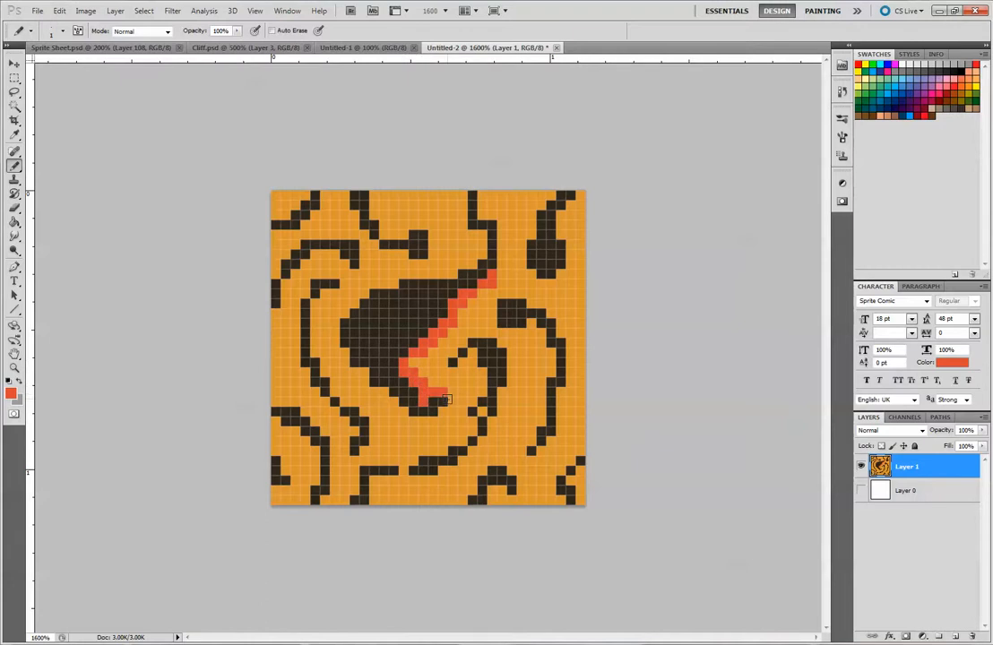
pyautogui.click(345, 352)
pyautogui.moveTo(346, 358)
pyautogui.mouseDown()
pyautogui.moveTo(392, 407)
pyautogui.moveTo(381, 394)
pyautogui.moveTo(421, 409)
pyautogui.moveTo(400, 407)
pyautogui.moveTo(411, 420)
pyautogui.moveTo(451, 393)
pyautogui.mouseUp()
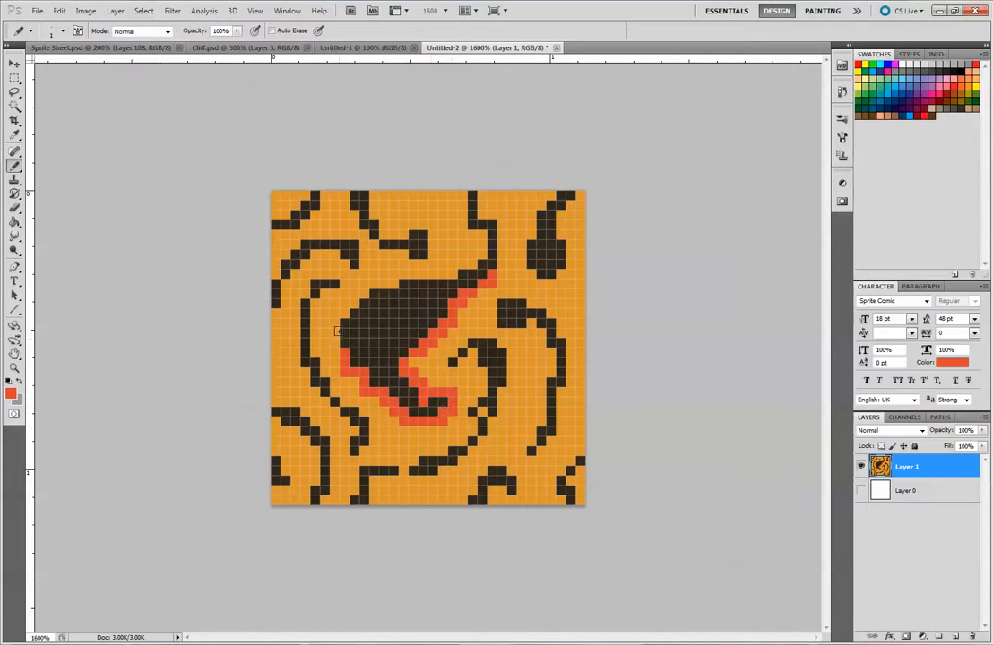
# Change the foreground colour to a darker, more saturated red and outline the central blob's upper side and the vein rising to the canvas edge
pyautogui.click(12, 394)
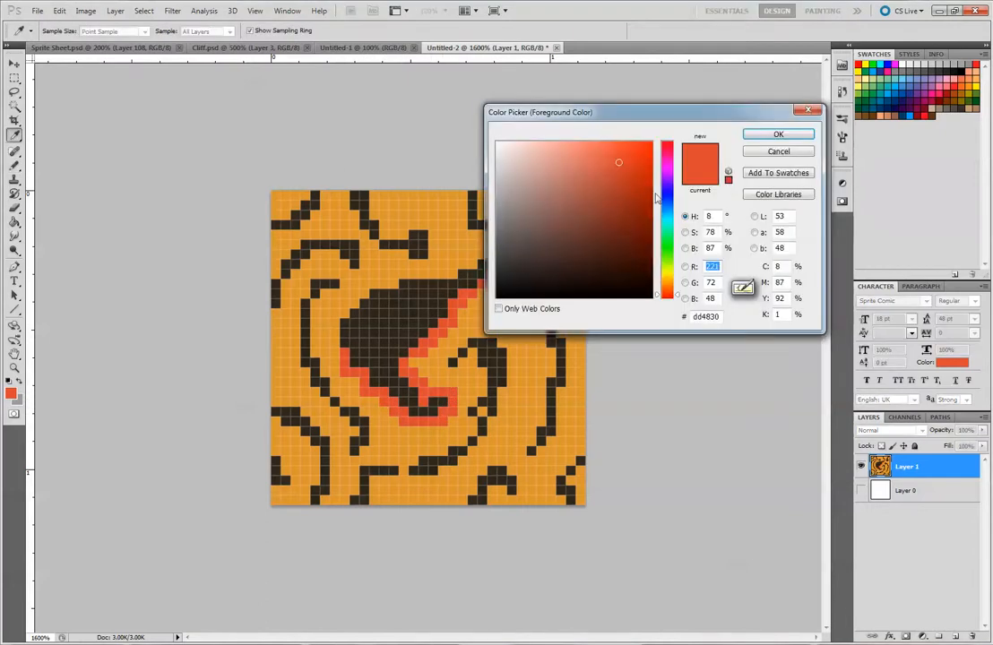
pyautogui.click(647, 180)
pyautogui.click(776, 134)
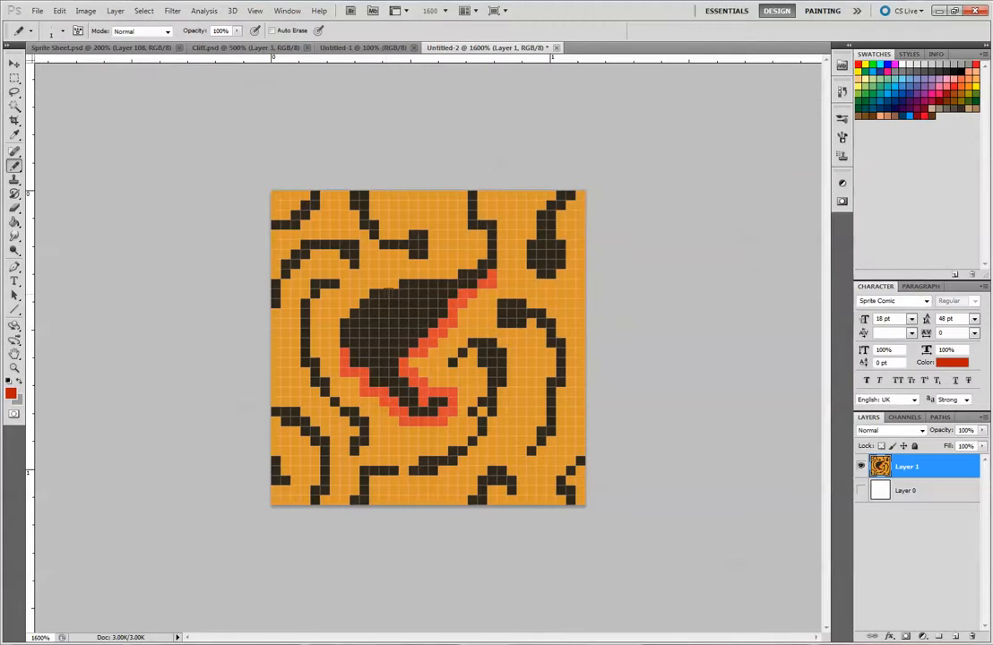
pyautogui.moveTo(381, 283)
pyautogui.mouseDown()
pyautogui.moveTo(335, 318)
pyautogui.moveTo(401, 273)
pyautogui.moveTo(454, 269)
pyautogui.moveTo(476, 255)
pyautogui.moveTo(483, 235)
pyautogui.moveTo(466, 233)
pyautogui.moveTo(462, 192)
pyautogui.mouseUp()
# Bring up the Sprite Sheet.psd document to look at the existing tiles
pyautogui.click(351, 46)
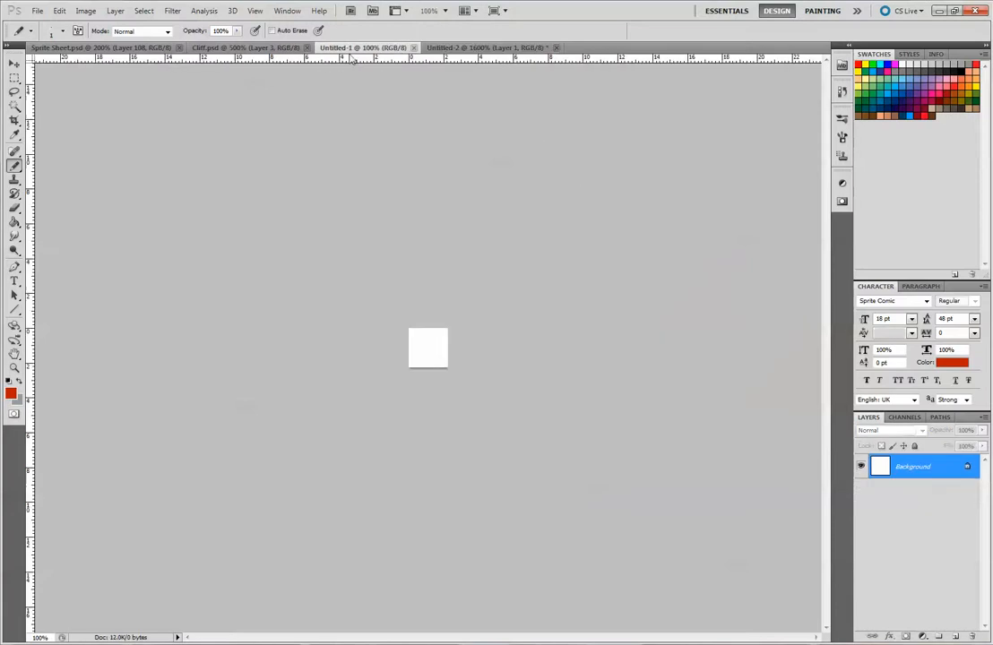
pyautogui.click(99, 46)
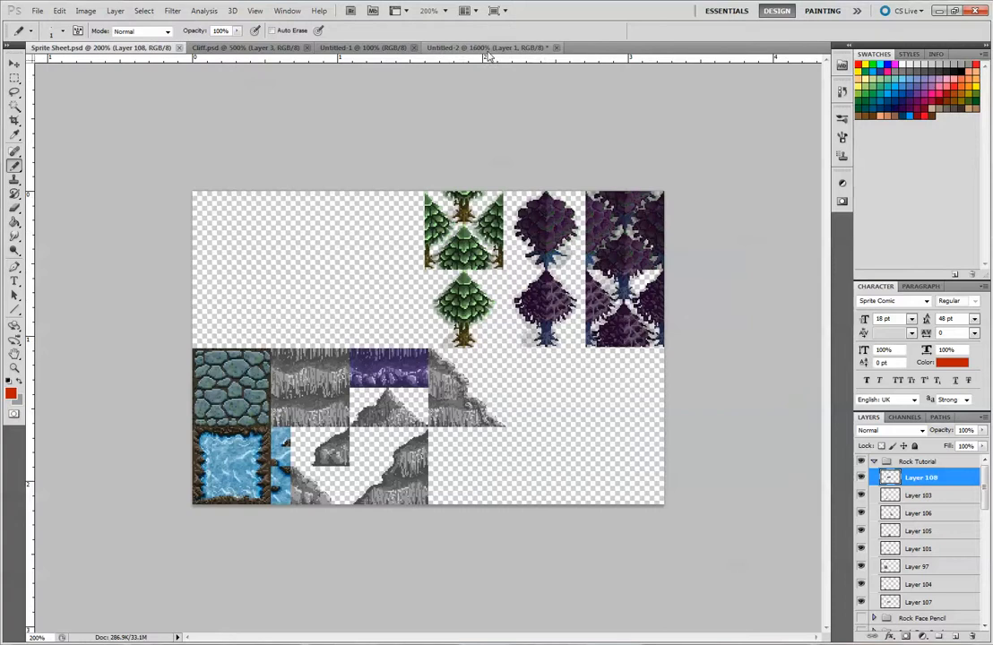
# Return to the Untitled-2 lava tile and undo the darker red outline above the central blob, restoring the red-orange foreground colour
pyautogui.click(427, 49)
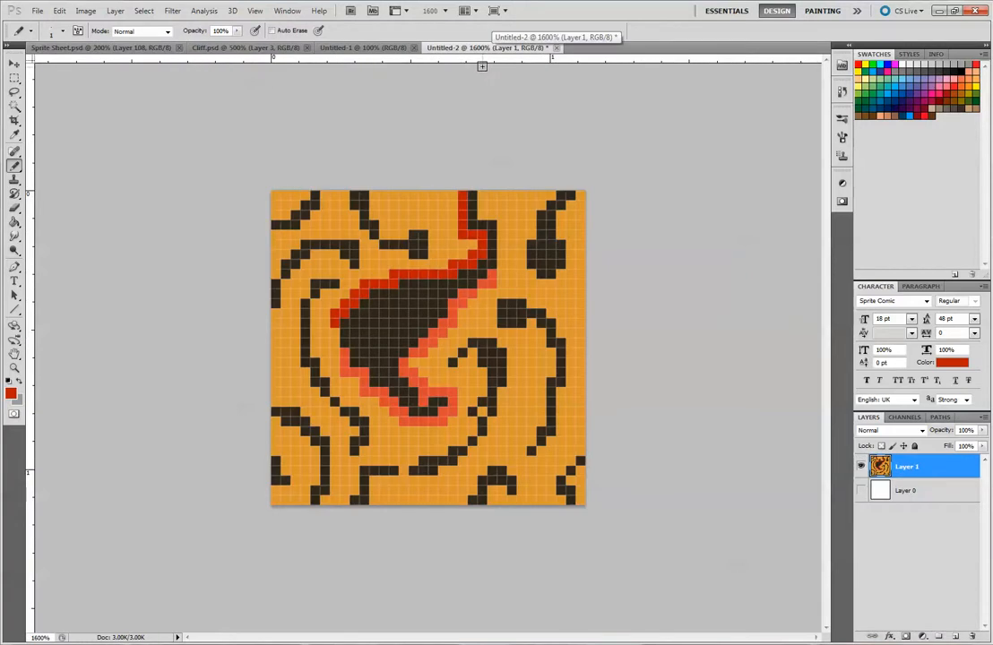
pyautogui.hotkey('ctrl', 'alt', 'z')
pyautogui.hotkey('ctrl', 'alt', 'z')
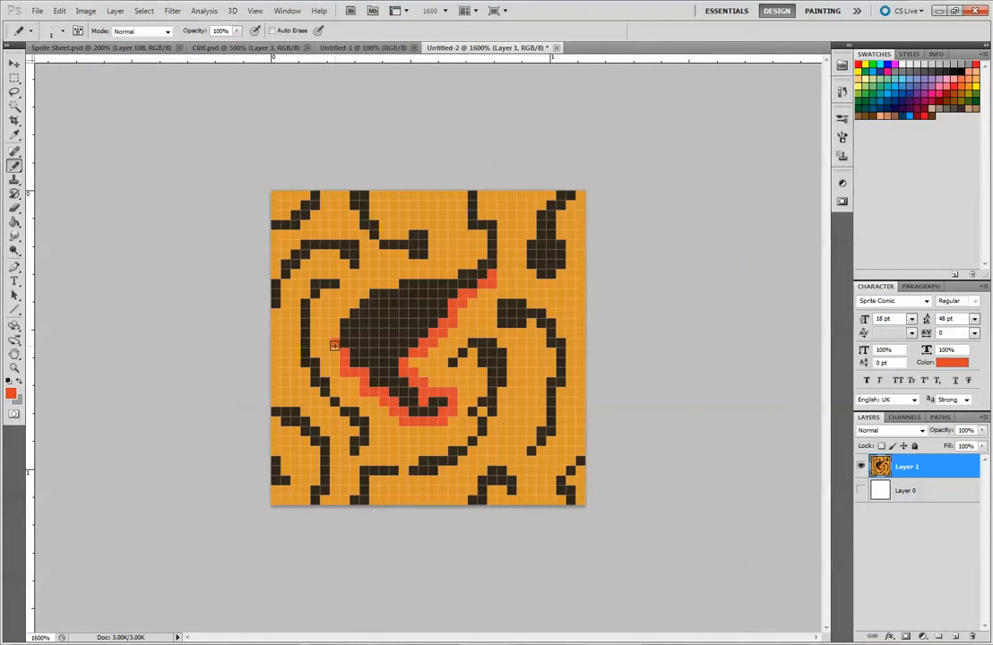
# Outline the central blob's left and upper sides and both sides of its rising vein with one pixel of red-orange
pyautogui.moveTo(335, 353); pyautogui.dragTo(334, 312)
pyautogui.hotkey('ctrl', 'z')
pyautogui.click(348, 305)
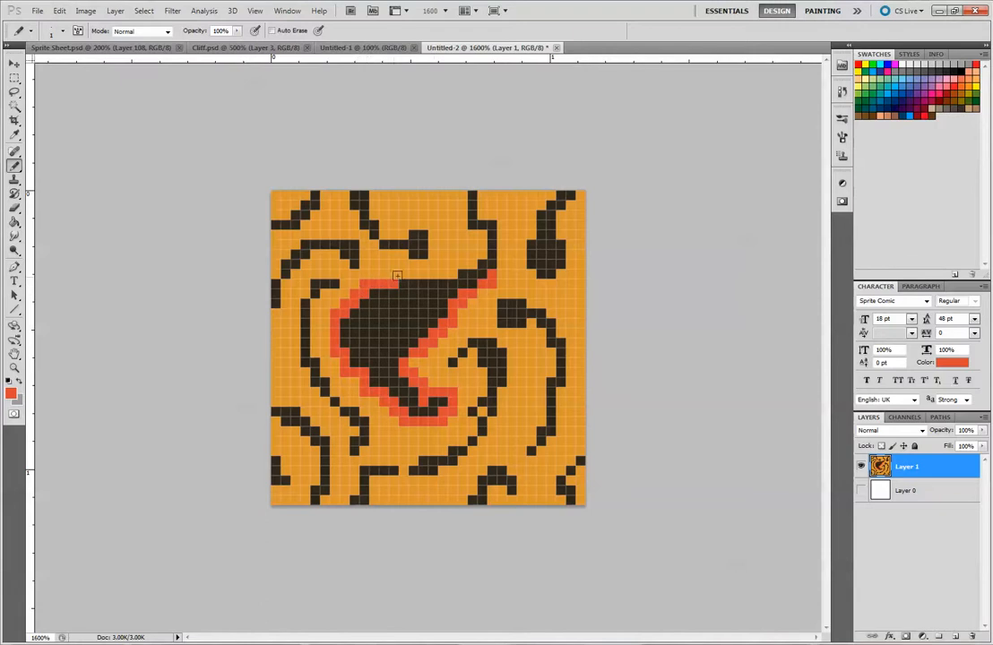
pyautogui.moveTo(408, 271)
pyautogui.mouseDown()
pyautogui.moveTo(449, 271)
pyautogui.moveTo(395, 275)
pyautogui.moveTo(481, 252)
pyautogui.moveTo(457, 192)
pyautogui.moveTo(481, 245)
pyautogui.mouseUp()
pyautogui.hotkey('ctrl', 'z')
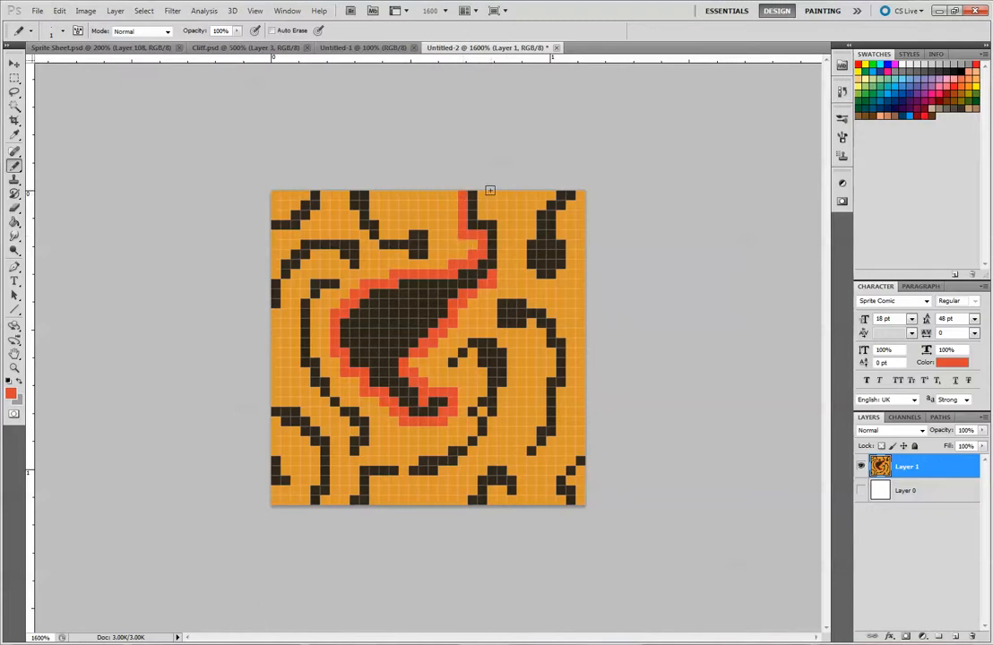
pyautogui.moveTo(489, 191)
pyautogui.mouseDown()
pyautogui.moveTo(487, 220)
pyautogui.moveTo(504, 228)
pyautogui.moveTo(503, 273)
pyautogui.mouseUp()
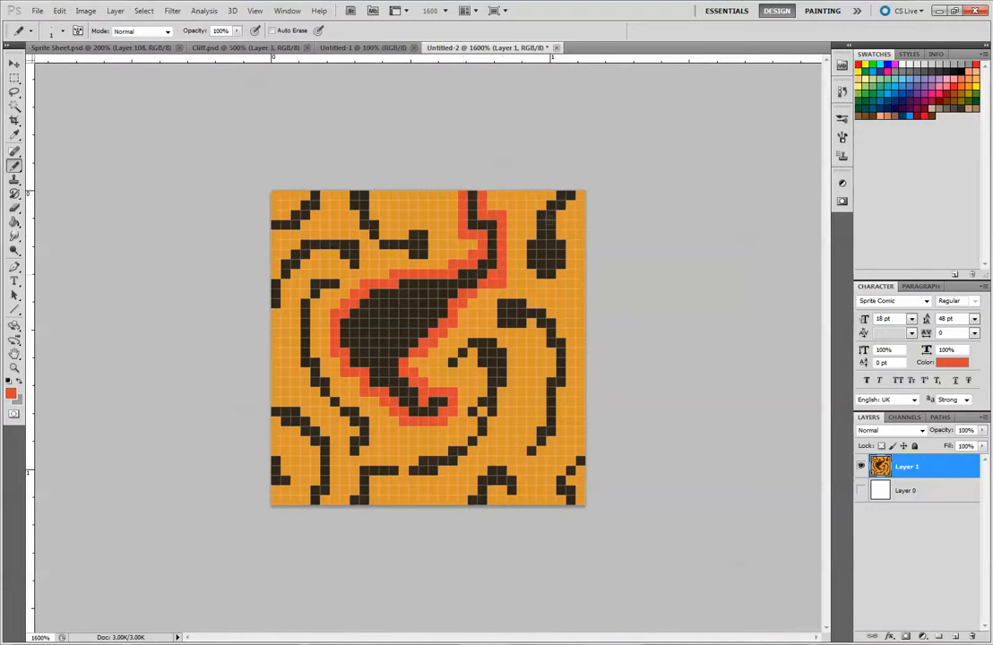
# Outline the upper-right teardrop, the long curved vein below it and the small lower-right veins in red-orange
pyautogui.moveTo(551, 190)
pyautogui.mouseDown()
pyautogui.moveTo(522, 257)
pyautogui.moveTo(544, 279)
pyautogui.moveTo(539, 286)
pyautogui.moveTo(570, 264)
pyautogui.moveTo(561, 216)
pyautogui.moveTo(579, 192)
pyautogui.moveTo(580, 235)
pyautogui.mouseUp()
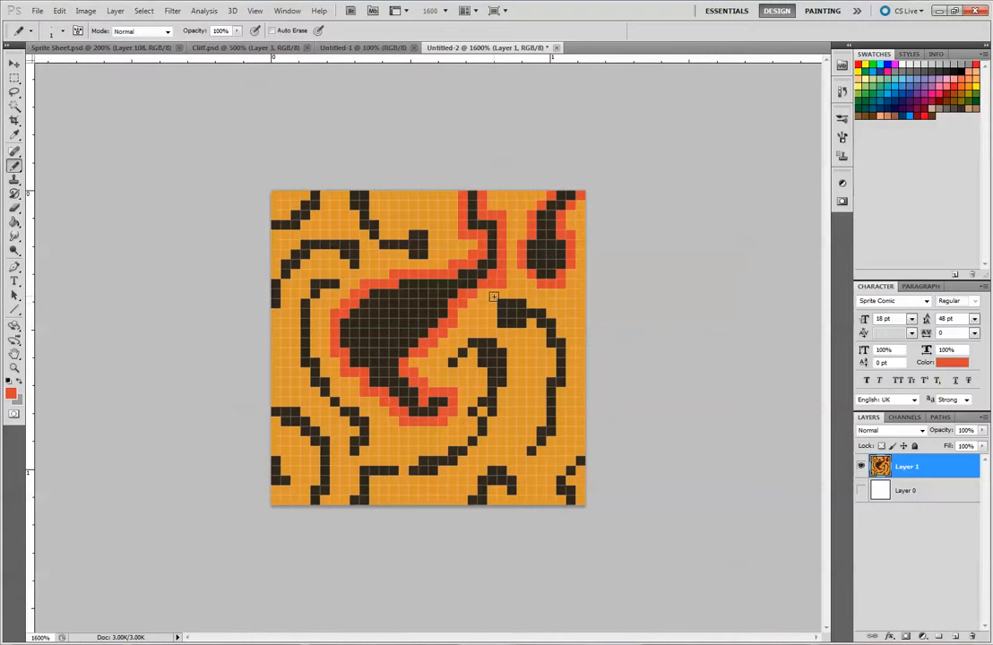
pyautogui.moveTo(491, 304); pyautogui.dragTo(496, 297)
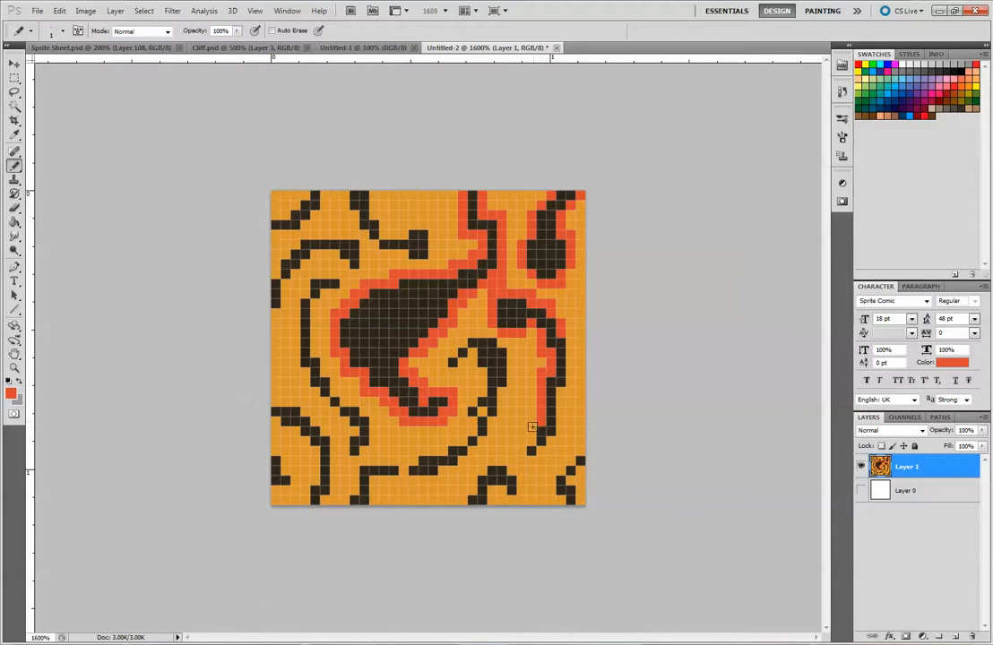
pyautogui.click(535, 461)
pyautogui.moveTo(559, 433); pyautogui.dragTo(558, 405)
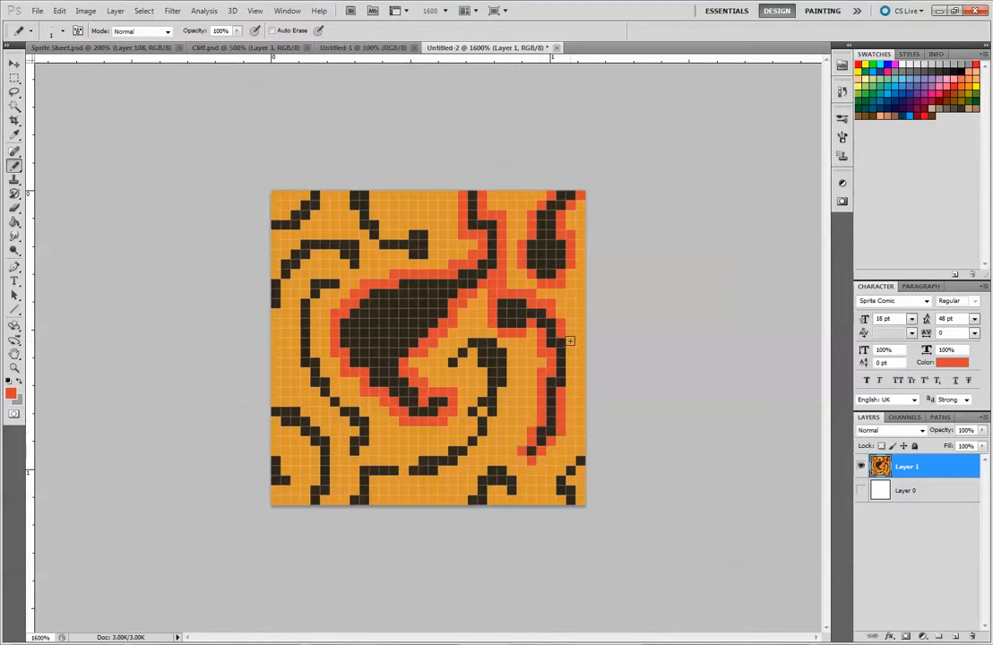
pyautogui.moveTo(571, 341); pyautogui.dragTo(570, 385)
pyautogui.click(564, 466)
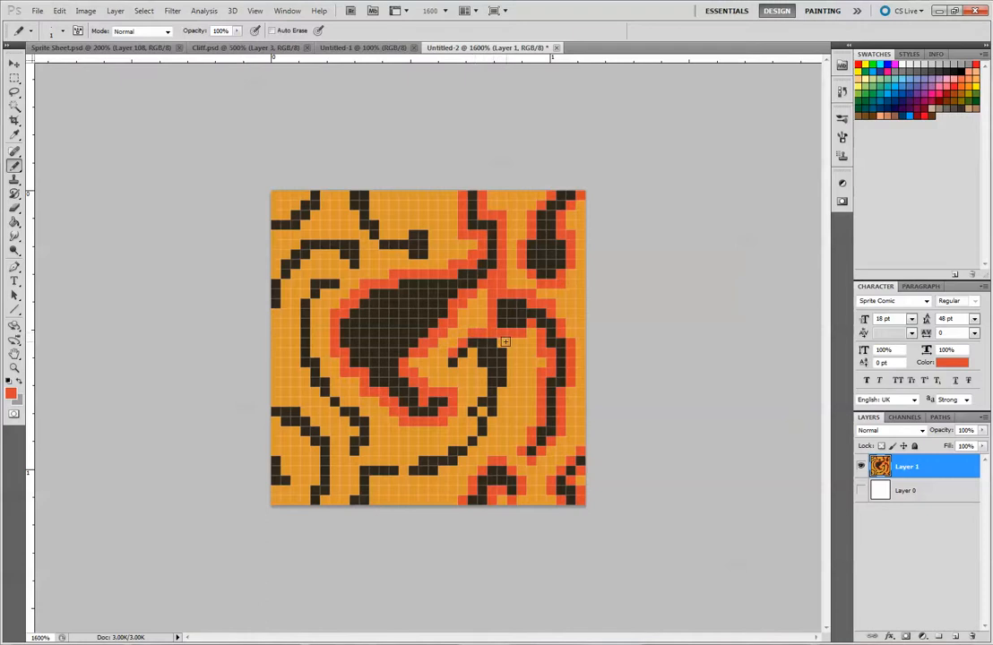
# Border both sides of the hooked vein right of the blob and the lower-left corner veins with red-orange pixels
pyautogui.moveTo(512, 353); pyautogui.dragTo(509, 388)
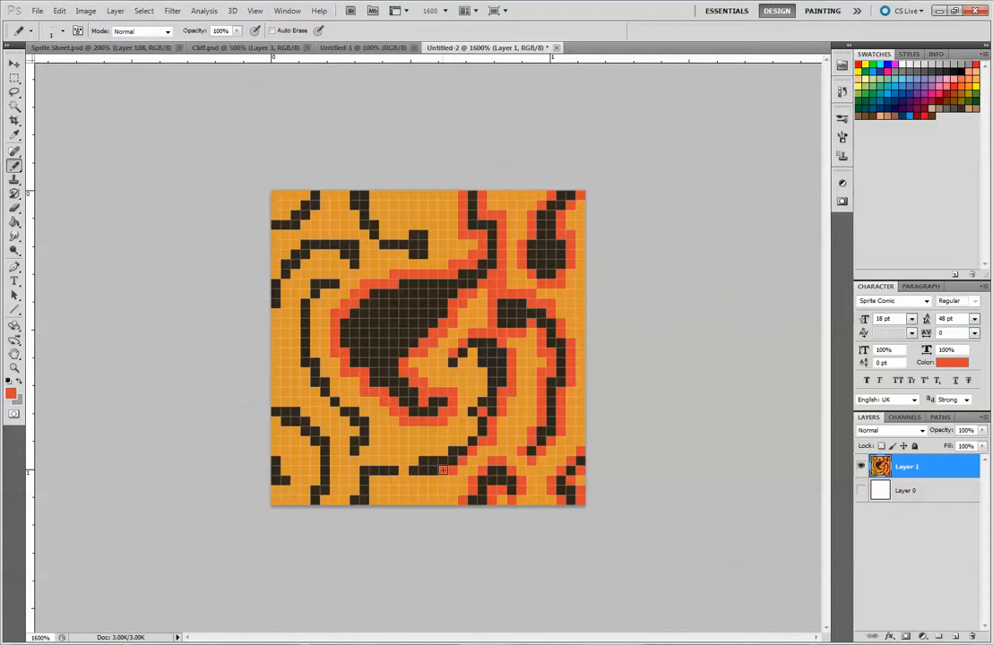
pyautogui.moveTo(409, 477)
pyautogui.mouseDown()
pyautogui.moveTo(437, 481)
pyautogui.moveTo(402, 475)
pyautogui.moveTo(406, 460)
pyautogui.moveTo(460, 442)
pyautogui.mouseUp()
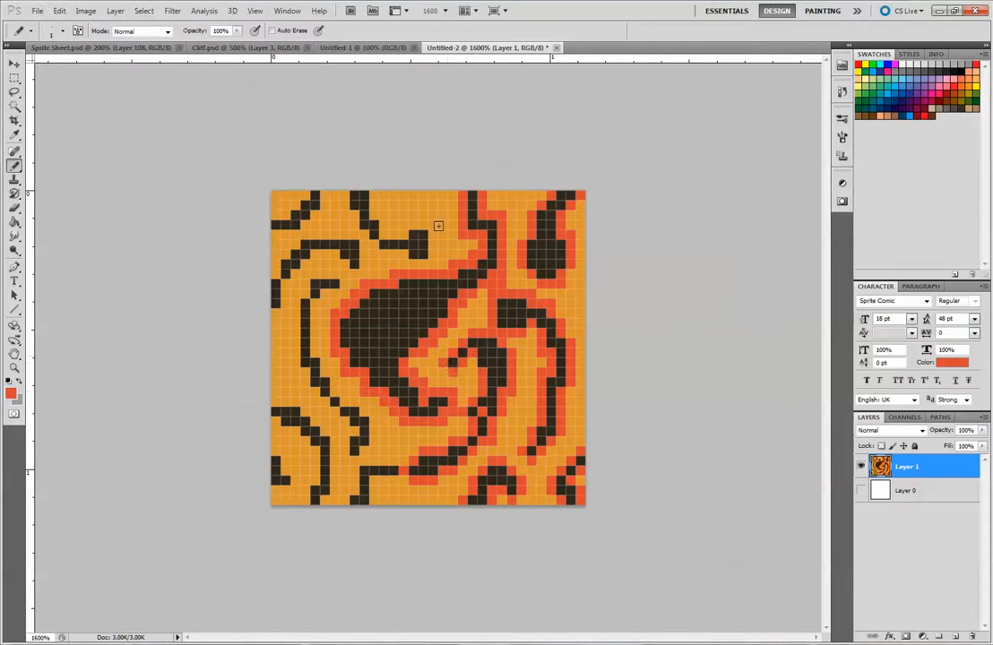
pyautogui.moveTo(278, 405)
pyautogui.mouseDown()
pyautogui.moveTo(339, 445)
pyautogui.moveTo(336, 488)
pyautogui.moveTo(323, 504)
pyautogui.moveTo(304, 499)
pyautogui.moveTo(312, 448)
pyautogui.mouseUp()
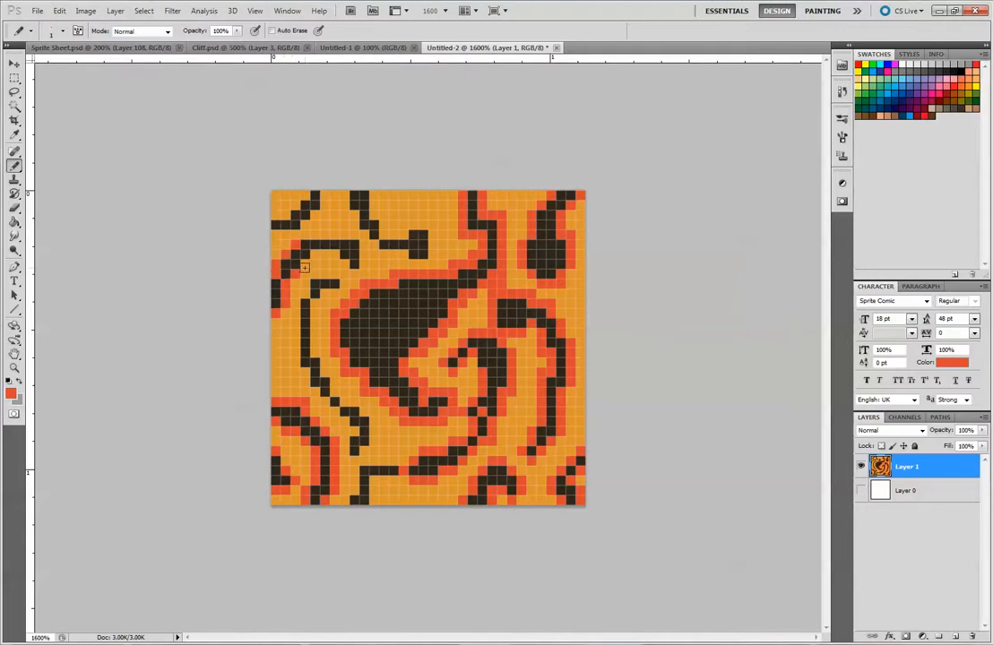
# Complete the red-orange outlines around the upper-left veins, the square-ended vein, the long curved left vein and the bottom vein
pyautogui.moveTo(314, 254)
pyautogui.mouseDown()
pyautogui.moveTo(350, 262)
pyautogui.moveTo(317, 255)
pyautogui.moveTo(354, 273)
pyautogui.moveTo(363, 267)
pyautogui.moveTo(353, 236)
pyautogui.moveTo(304, 235)
pyautogui.moveTo(349, 234)
pyautogui.mouseUp()
pyautogui.hotkey('ctrl', 'z')
pyautogui.hotkey('ctrl', 'z')
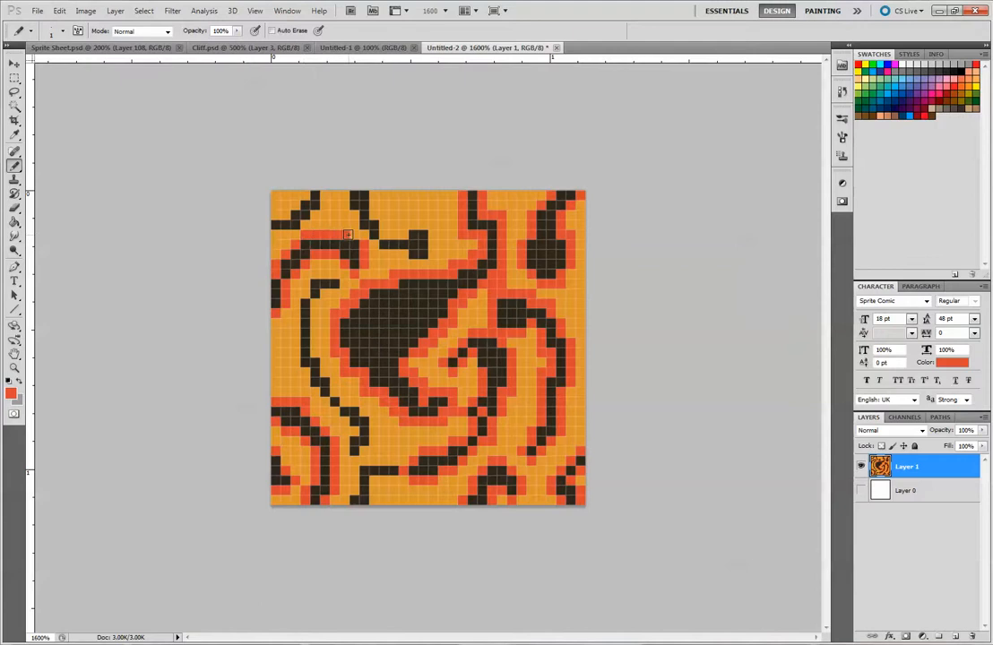
pyautogui.moveTo(285, 236); pyautogui.dragTo(296, 233)
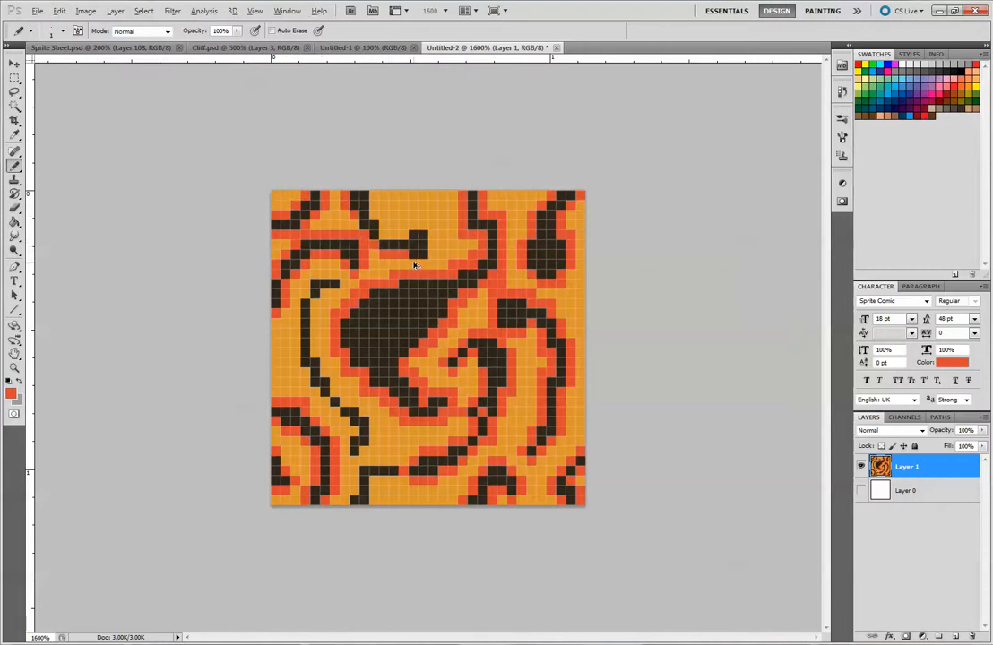
pyautogui.moveTo(408, 225); pyautogui.dragTo(421, 225)
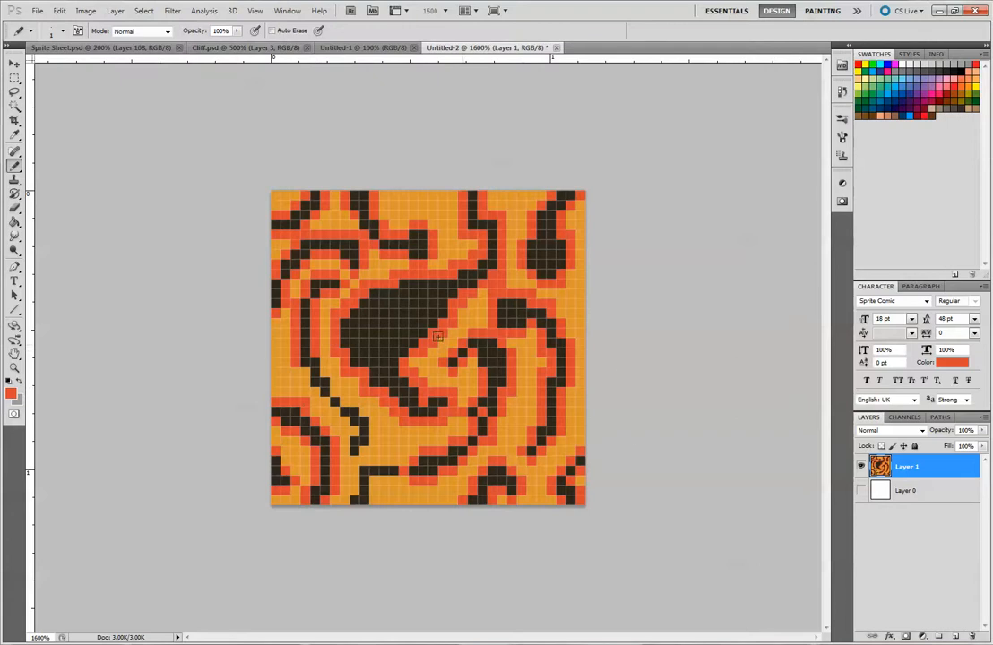
pyautogui.click(327, 408)
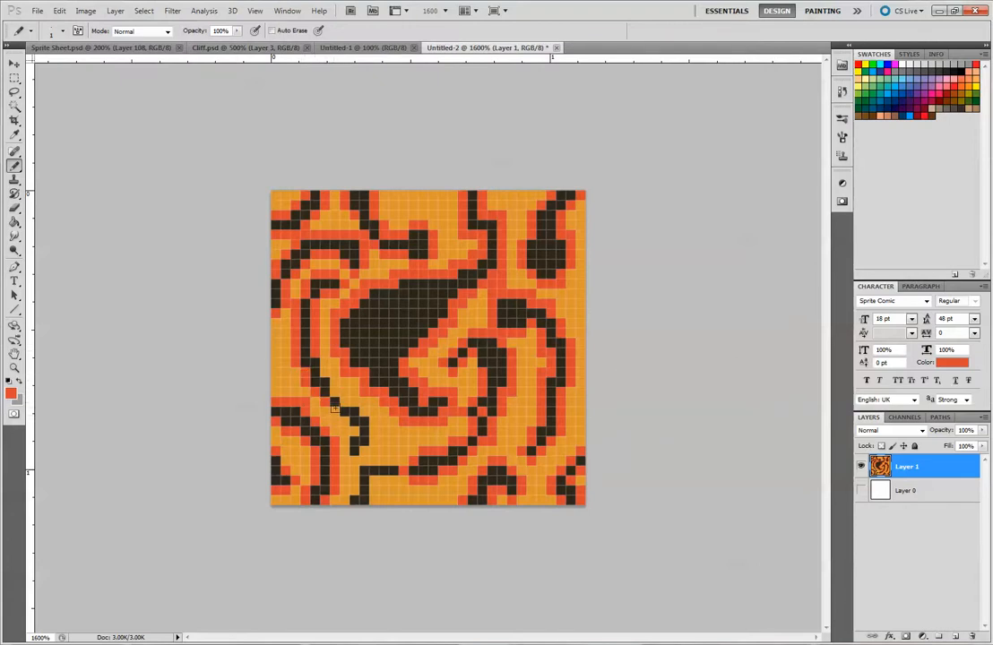
pyautogui.click(357, 451)
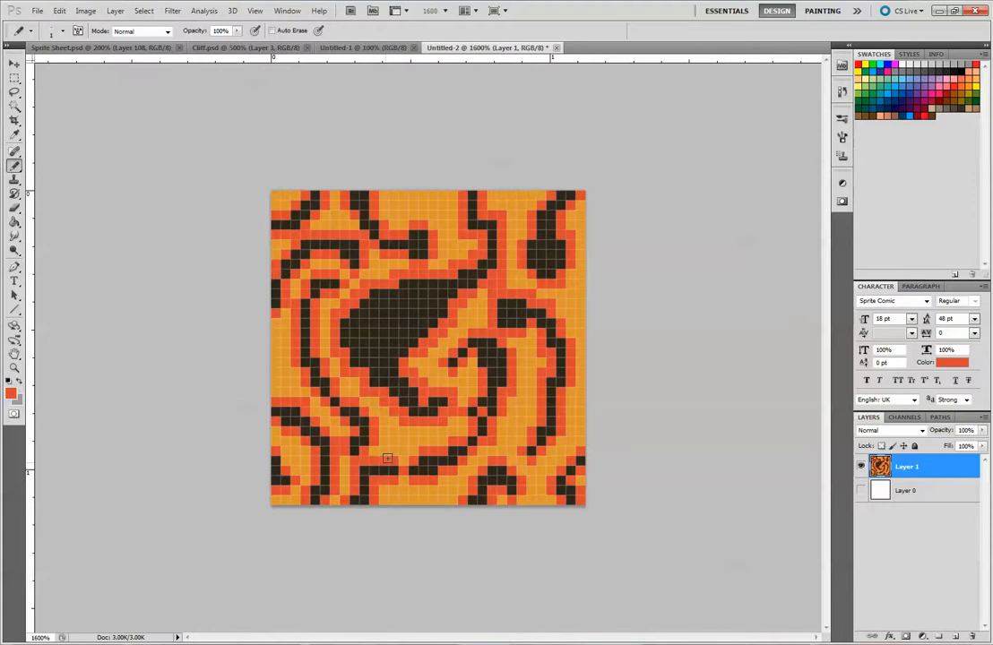
# Check the tile at reduced size, sample the lava orange and adjust the foreground colour to yellow #ffd942 for pencil highlights
pyautogui.scroll(-8, 569, 337)
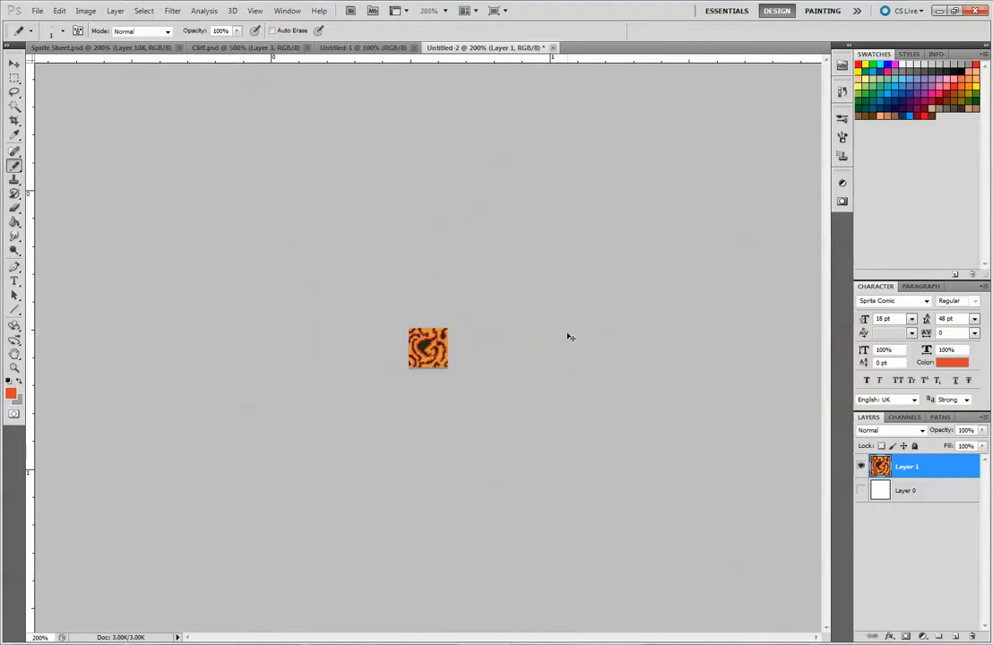
pyautogui.scroll(4, 569, 337)
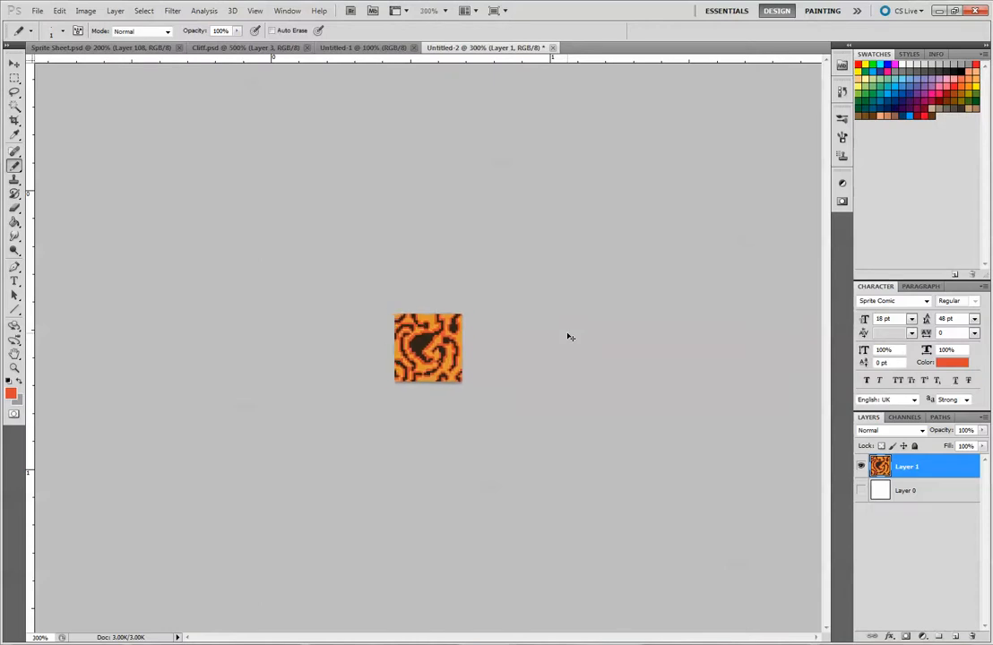
pyautogui.scroll(6, 568, 337)
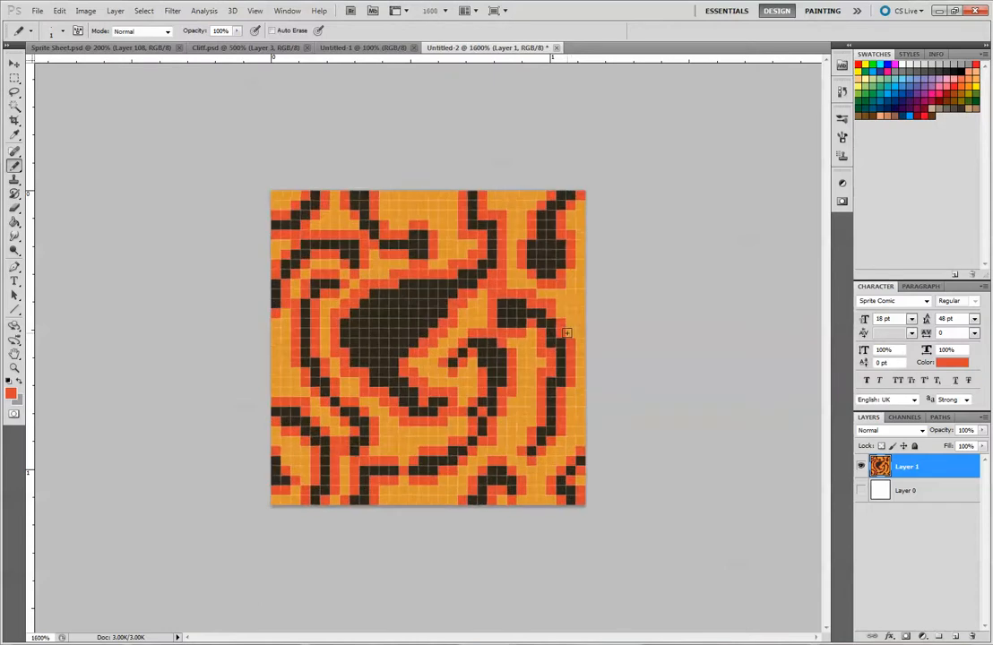
pyautogui.click(12, 392)
pyautogui.click(417, 201)
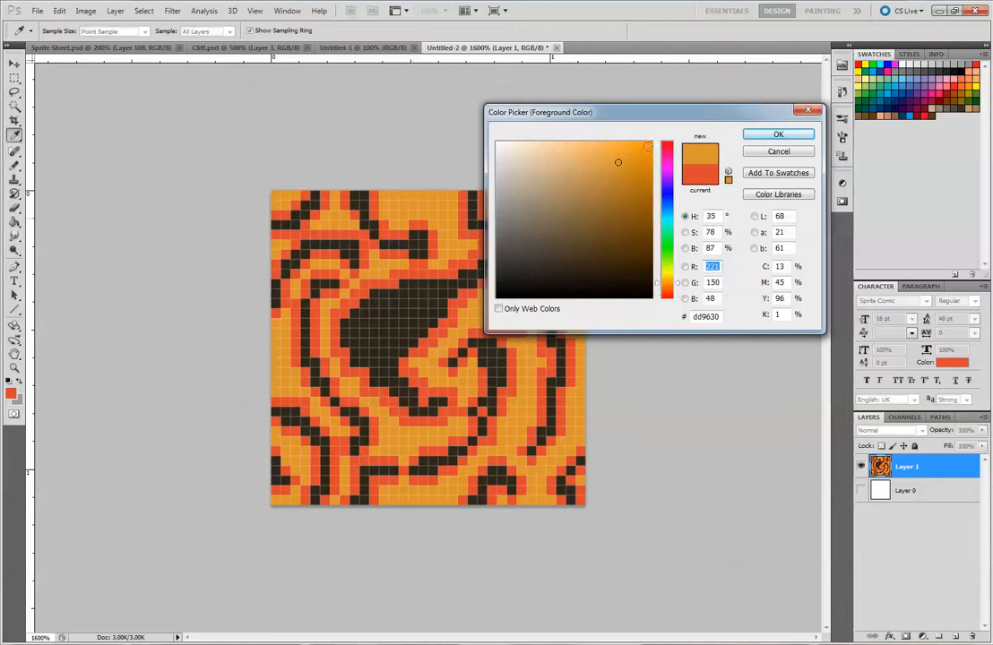
pyautogui.moveTo(629, 147); pyautogui.dragTo(576, 140)
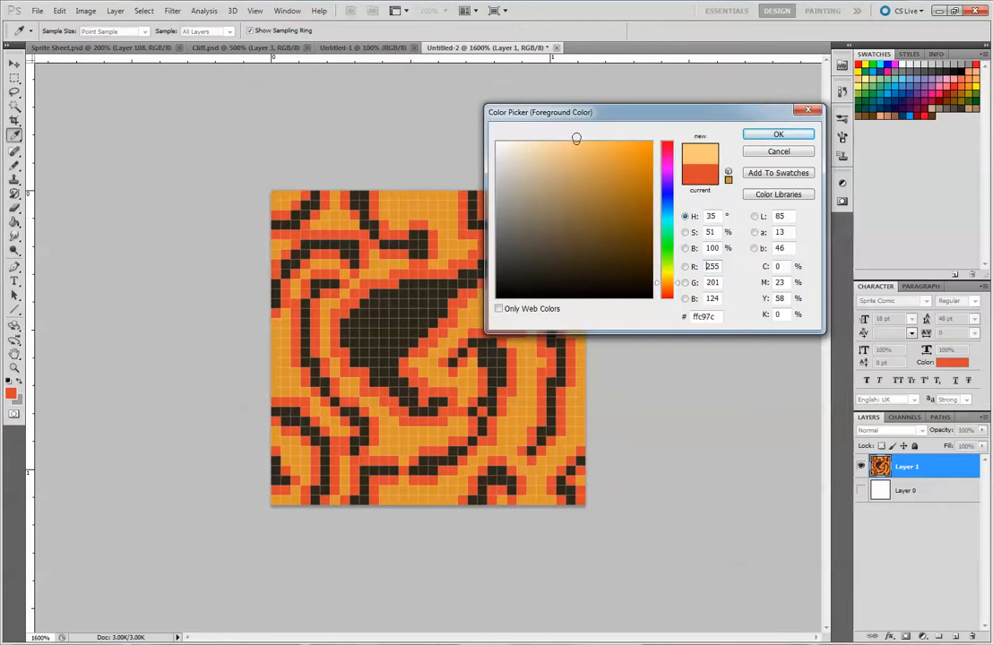
pyautogui.moveTo(659, 283); pyautogui.dragTo(658, 280)
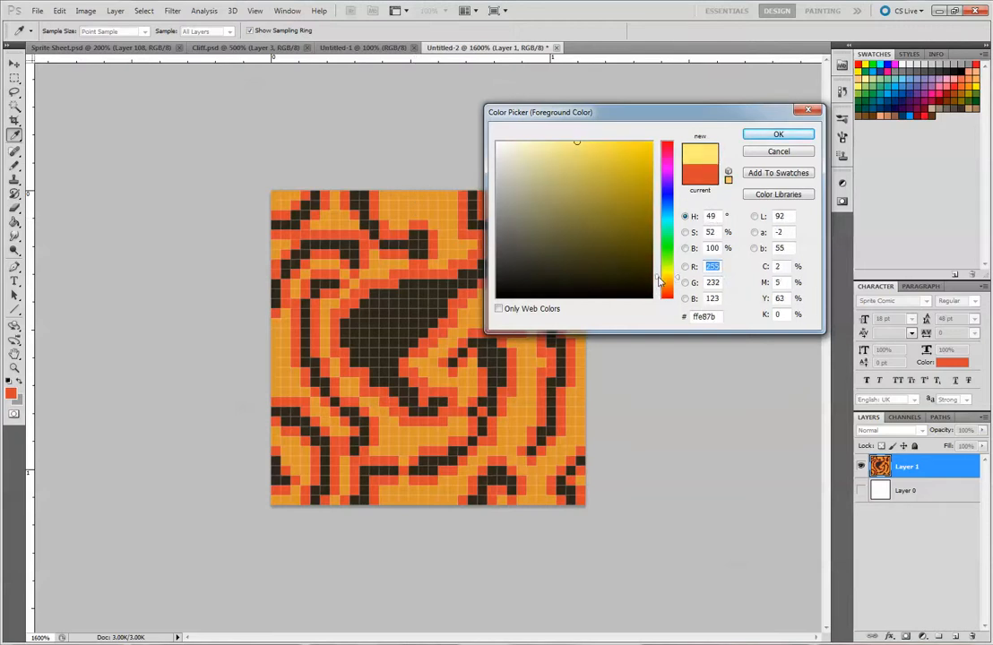
pyautogui.moveTo(634, 154); pyautogui.dragTo(612, 133)
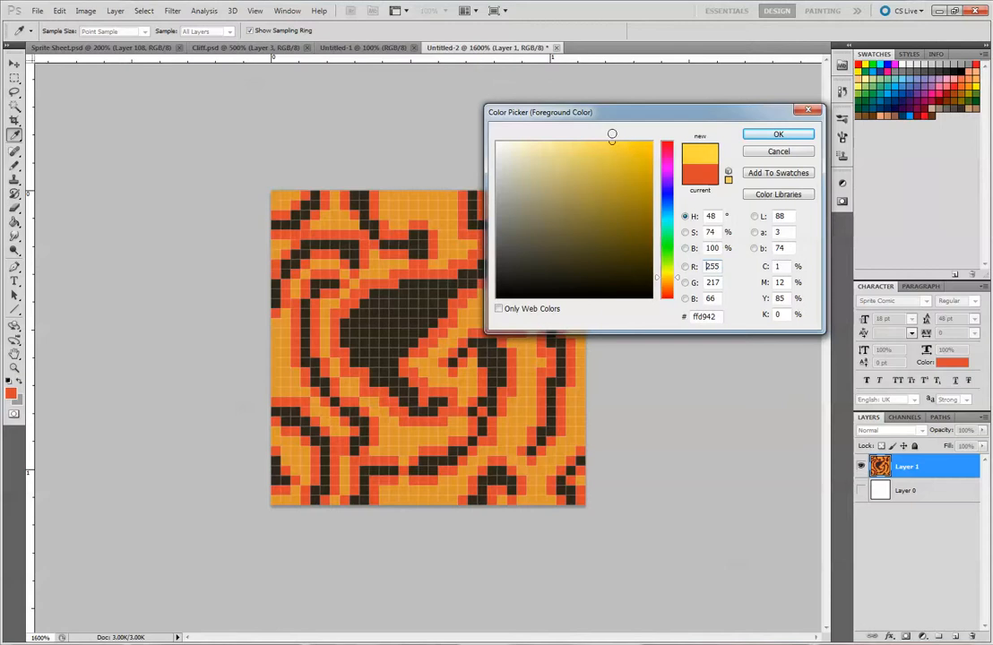
pyautogui.click(789, 134)
pyautogui.press('b')
# Paint yellow highlights down the middle of the two upper lava channels beside the rising vein, and start one at the right edge
pyautogui.click(446, 235)
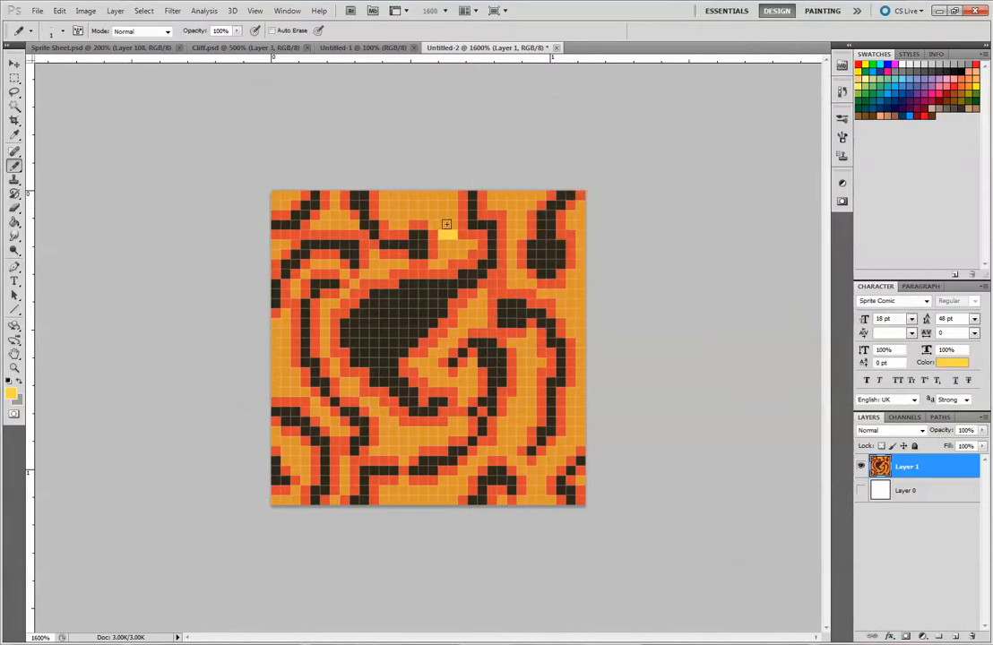
pyautogui.hotkey('ctrl', 'z')
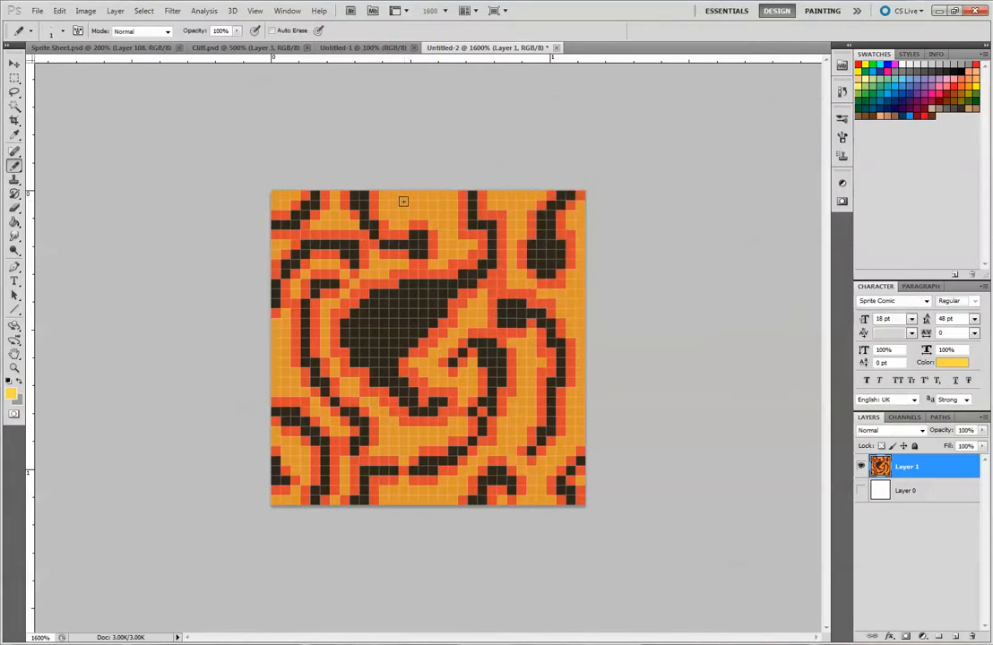
pyautogui.moveTo(400, 197)
pyautogui.mouseDown()
pyautogui.moveTo(431, 201)
pyautogui.moveTo(452, 234)
pyautogui.mouseUp()
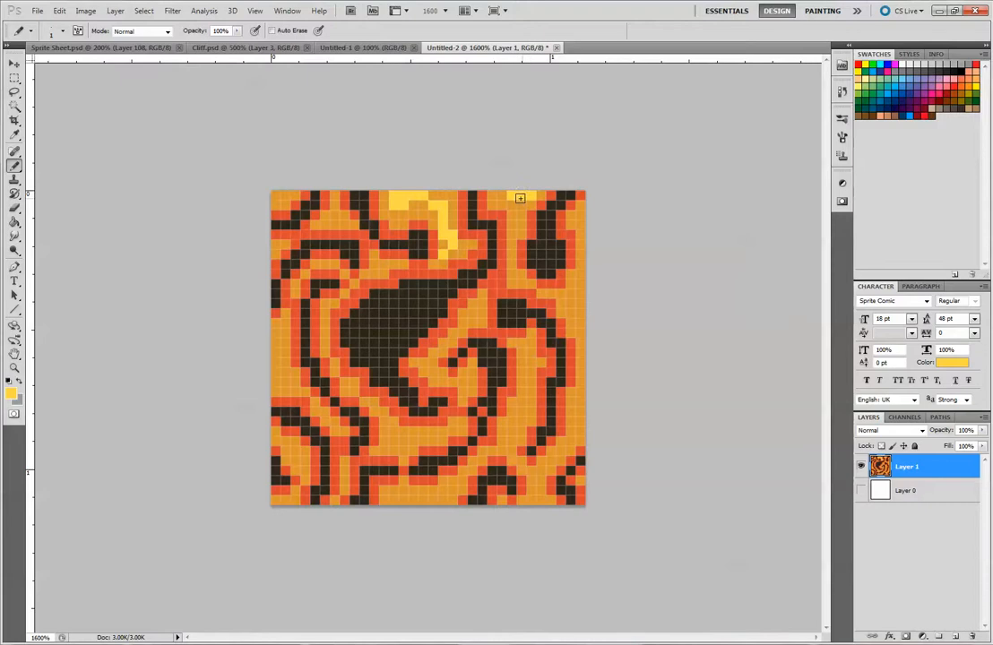
pyautogui.moveTo(511, 201); pyautogui.dragTo(517, 257)
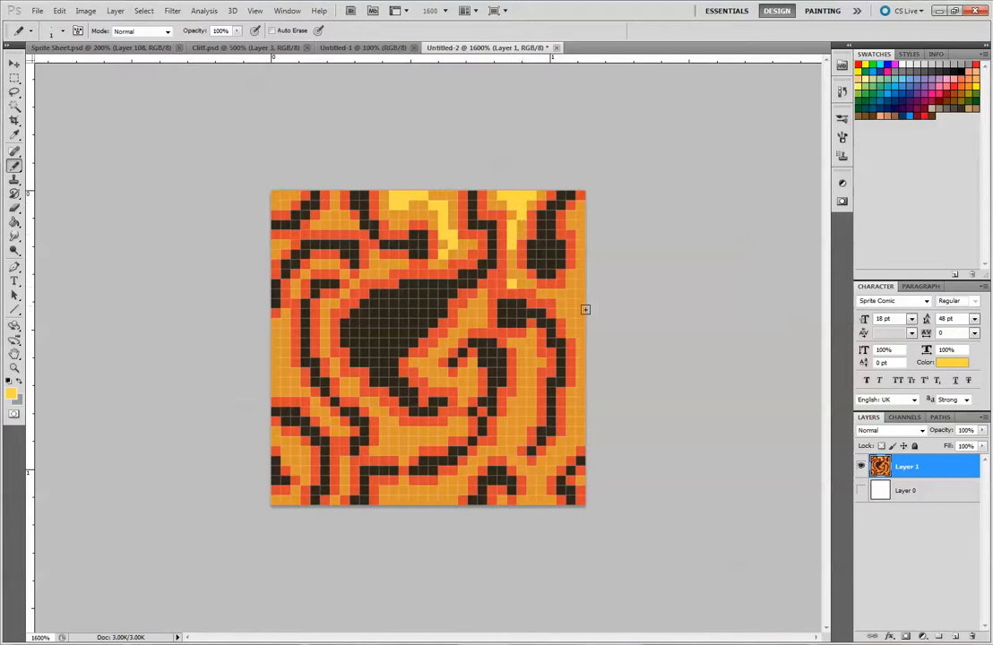
pyautogui.moveTo(576, 304); pyautogui.dragTo(581, 305)
pyautogui.moveTo(523, 284); pyautogui.dragTo(515, 273)
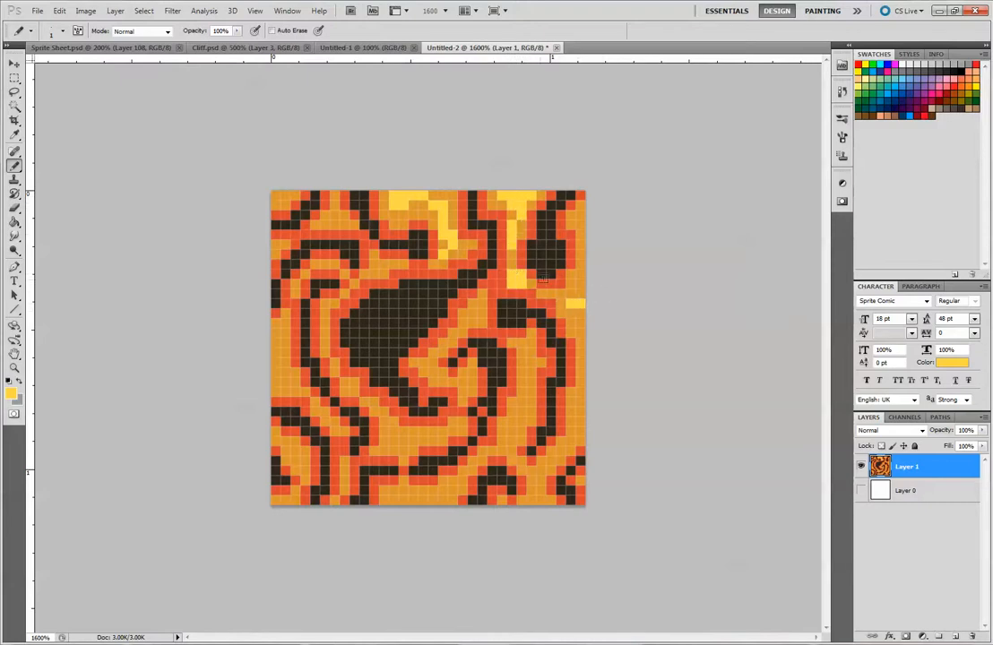
# Add yellow highlights along the tile's right edge, through the lower-right channel and between the hooked and long curved veins
pyautogui.moveTo(582, 305); pyautogui.dragTo(583, 245)
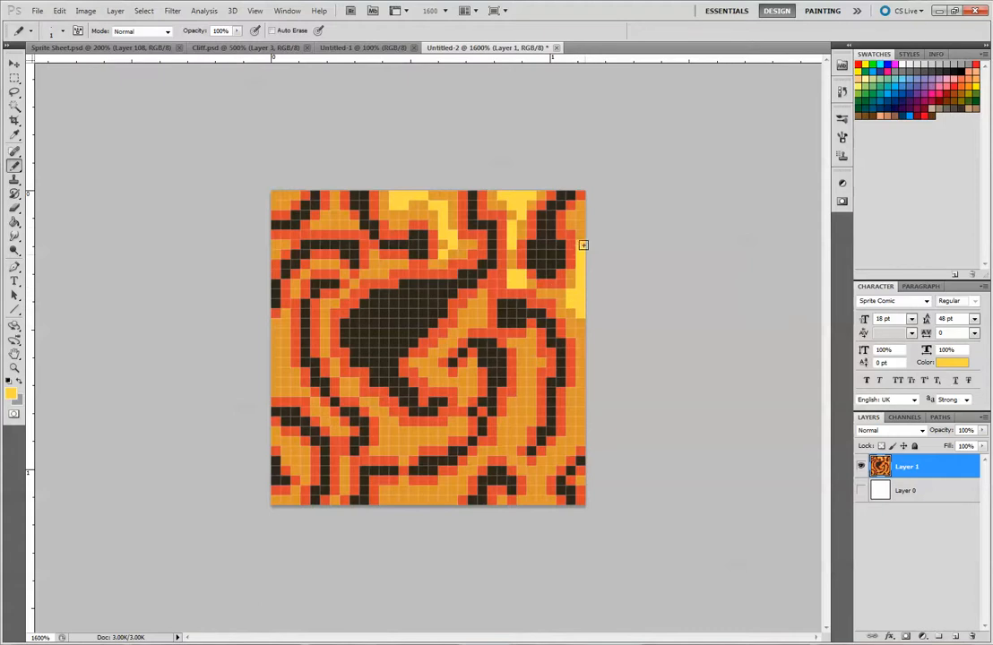
pyautogui.hotkey('ctrl', 'z')
pyautogui.moveTo(585, 299); pyautogui.dragTo(582, 348)
pyautogui.moveTo(581, 411)
pyautogui.mouseDown()
pyautogui.moveTo(583, 451)
pyautogui.moveTo(559, 459)
pyautogui.moveTo(564, 445)
pyautogui.moveTo(549, 468)
pyautogui.moveTo(572, 442)
pyautogui.moveTo(528, 475)
pyautogui.moveTo(537, 471)
pyautogui.moveTo(538, 506)
pyautogui.moveTo(518, 435)
pyautogui.moveTo(506, 440)
pyautogui.moveTo(530, 358)
pyautogui.mouseUp()
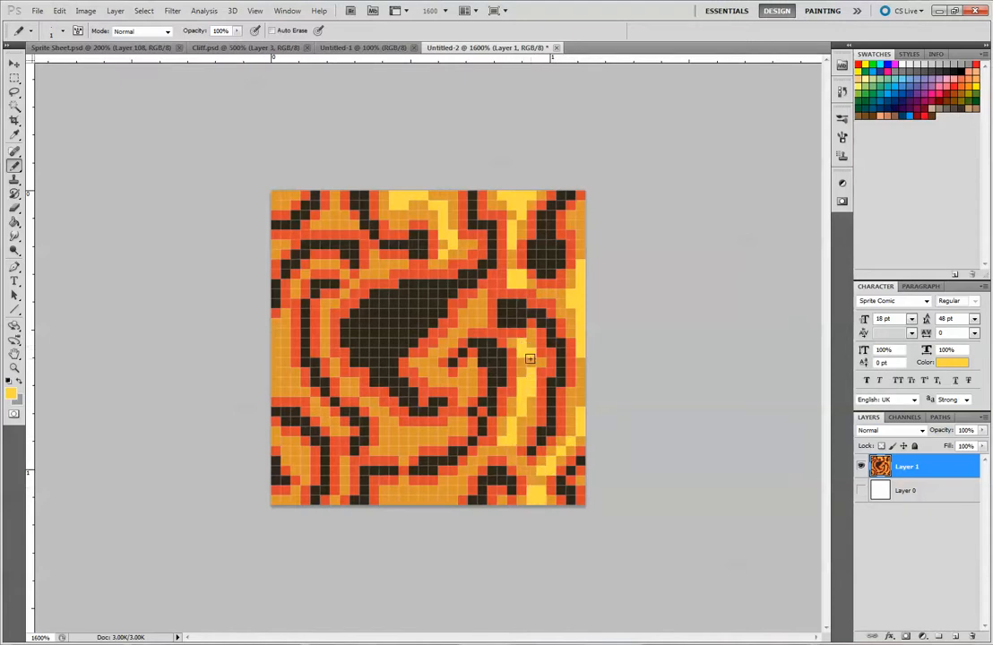
# Paint the remaining yellow highlights along the bottom channel, around and inside the central swirl, down the left edge and in the left corner channels
pyautogui.moveTo(473, 463)
pyautogui.mouseDown()
pyautogui.moveTo(444, 494)
pyautogui.moveTo(395, 494)
pyautogui.mouseUp()
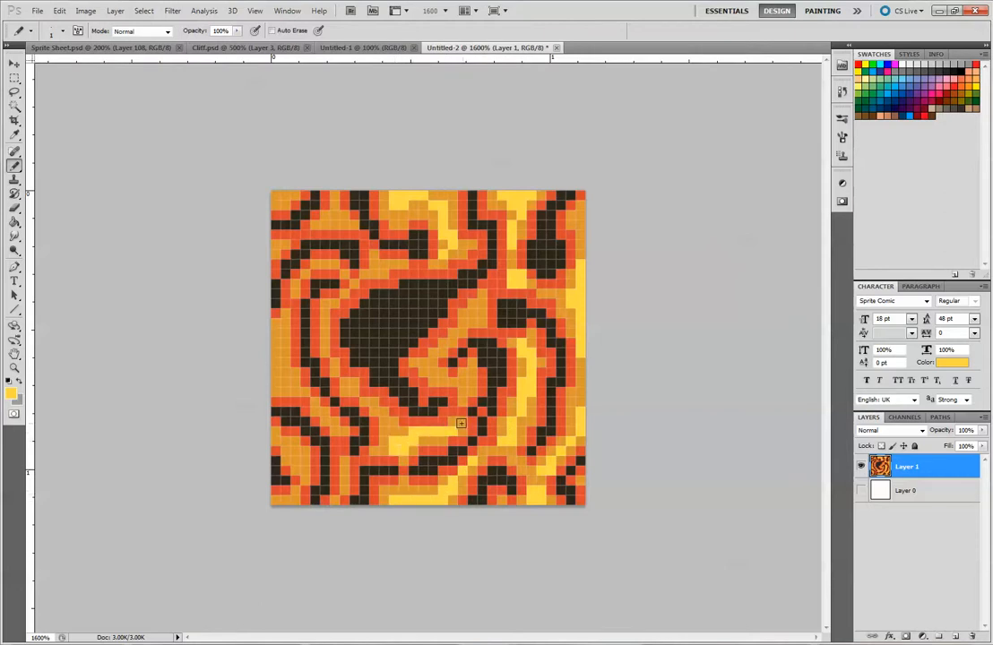
pyautogui.moveTo(387, 431); pyautogui.dragTo(362, 401)
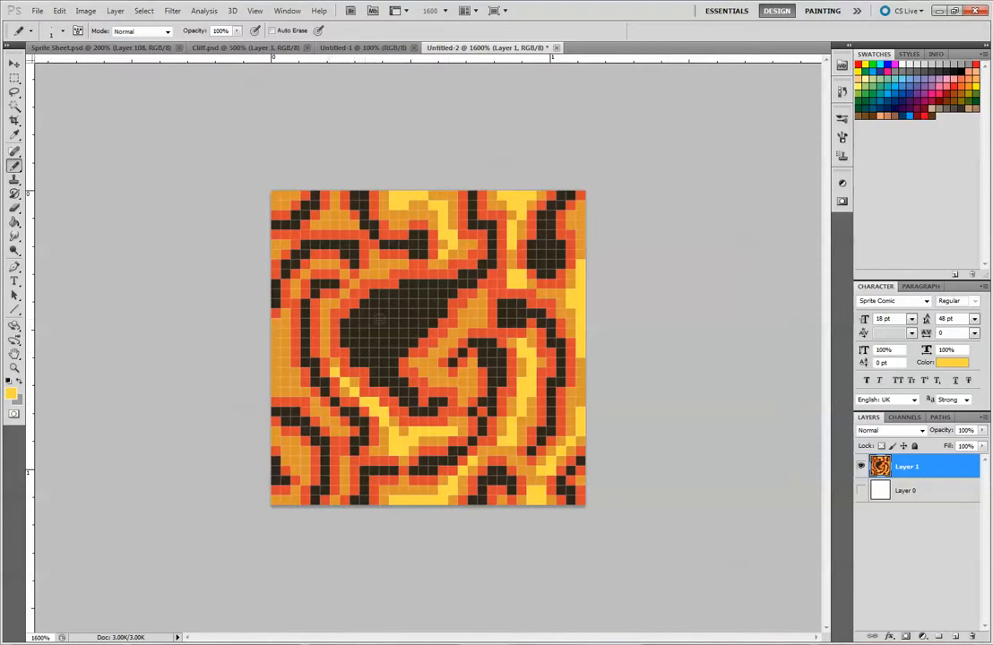
pyautogui.moveTo(425, 364)
pyautogui.mouseDown()
pyautogui.moveTo(432, 369)
pyautogui.moveTo(434, 354)
pyautogui.mouseUp()
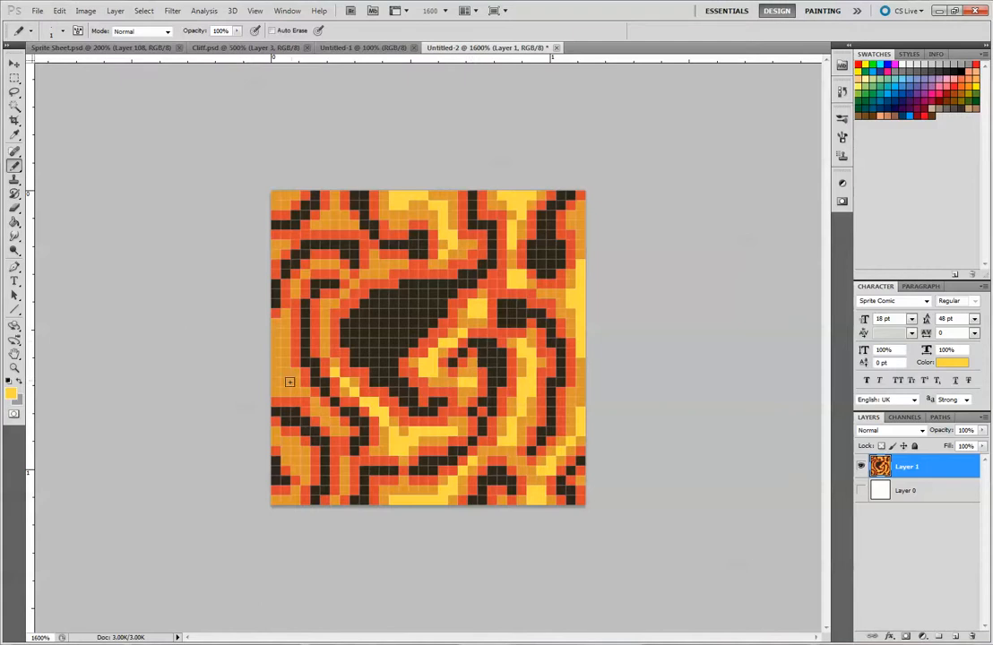
pyautogui.moveTo(275, 343)
pyautogui.mouseDown()
pyautogui.moveTo(277, 328)
pyautogui.moveTo(279, 385)
pyautogui.moveTo(287, 381)
pyautogui.mouseUp()
pyautogui.hotkey('ctrl', 'z')
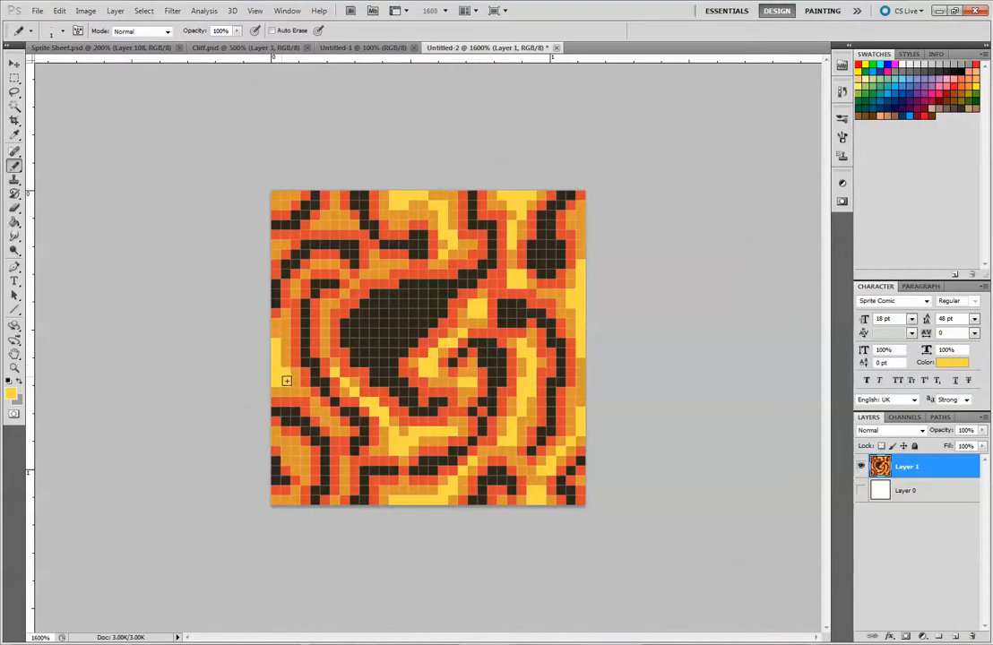
pyautogui.moveTo(283, 440); pyautogui.dragTo(303, 462)
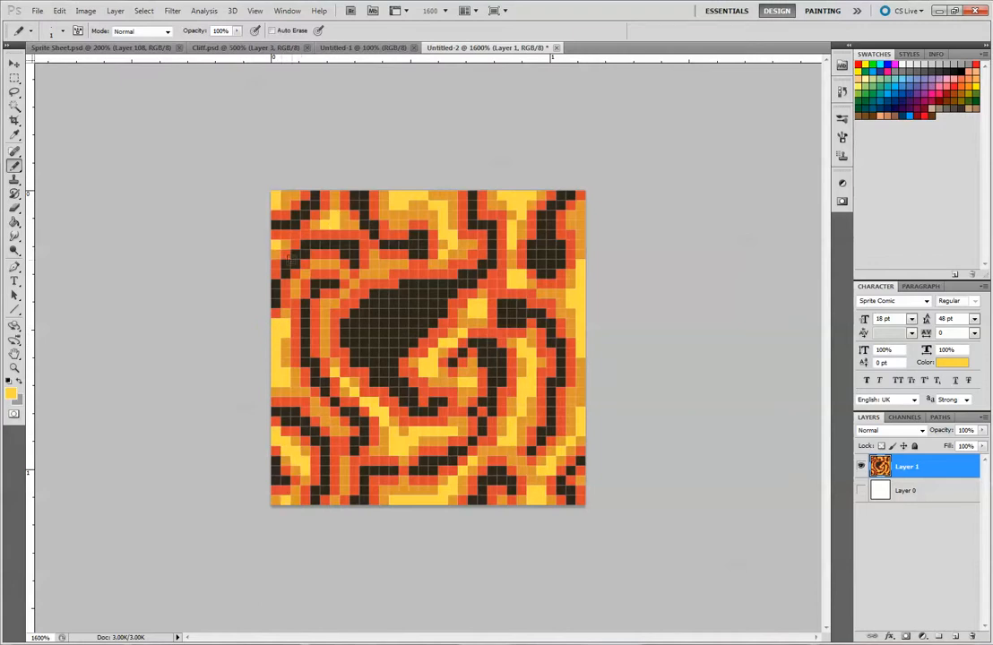
# Examine the yellow-highlighted lava tile at 200% to judge how it reads at small size
pyautogui.hotkey('ctrl', '-')
pyautogui.hotkey('ctrl', '-')
pyautogui.hotkey('ctrl', '-')
pyautogui.hotkey('ctrl', '-')
pyautogui.hotkey('ctrl', '-')
pyautogui.hotkey('ctrl', '-')
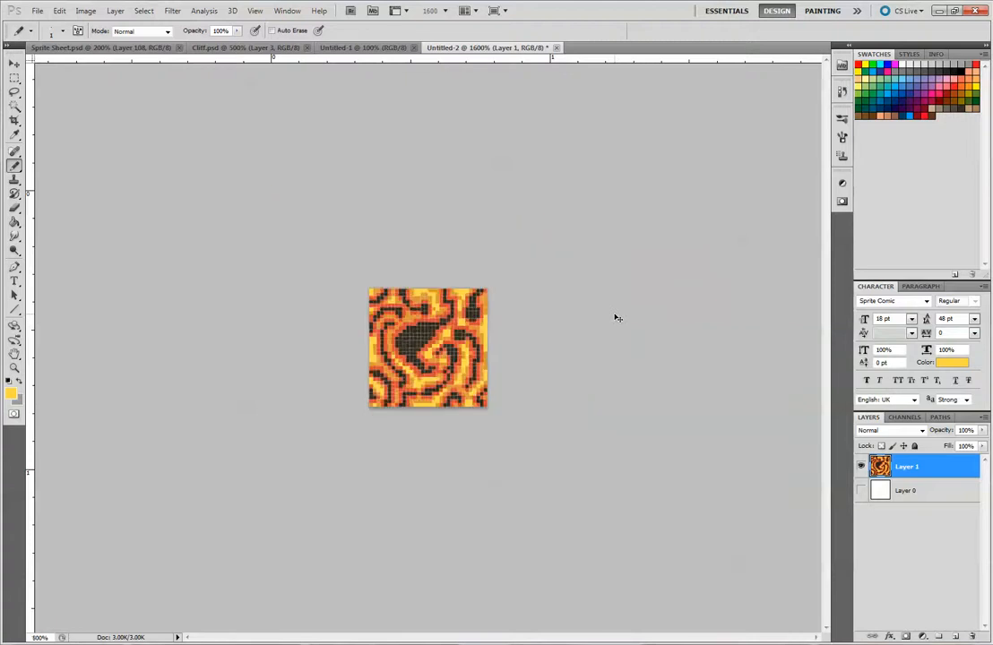
pyautogui.hotkey('ctrl', '-')
pyautogui.hotkey('ctrl', '-')
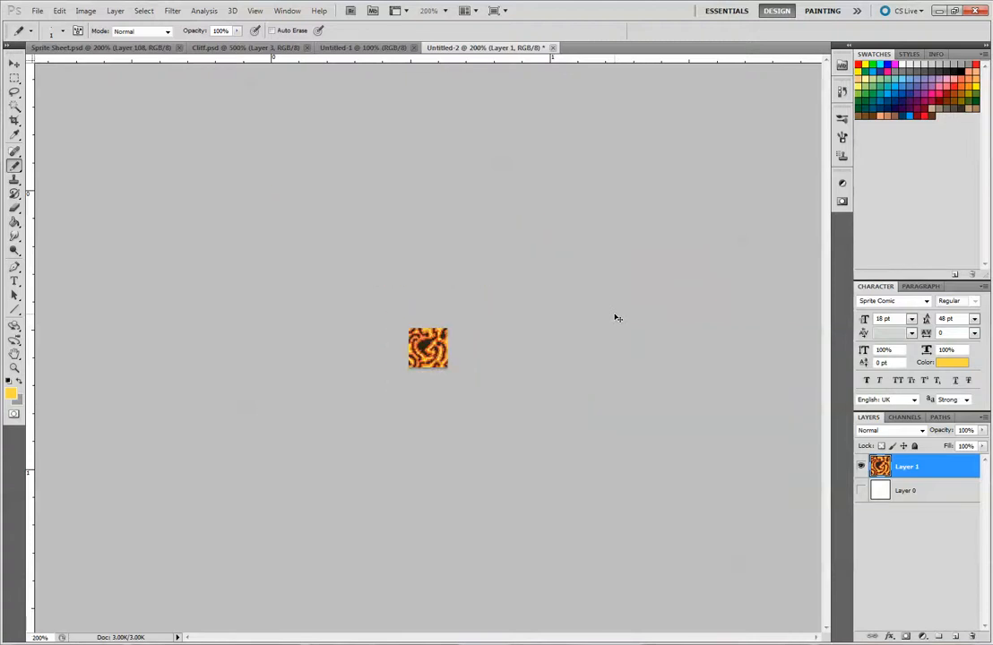
pyautogui.hotkey('ctrl', '+')
pyautogui.hotkey('ctrl', '+')
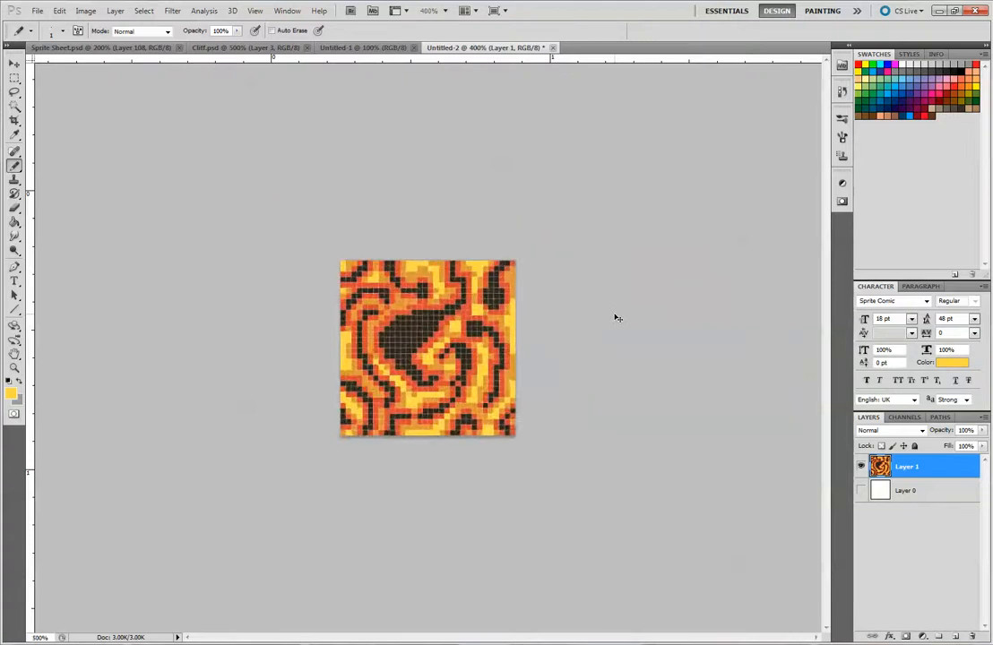
pyautogui.hotkey('ctrl', '+')
pyautogui.hotkey('ctrl', '+')
pyautogui.hotkey('ctrl', '+')
pyautogui.hotkey('ctrl', '+')
pyautogui.hotkey('ctrl', '+')
# Set the foreground colour to white and pencil small white hot spots inside the yellow highlights across the tile
pyautogui.click(14, 396)
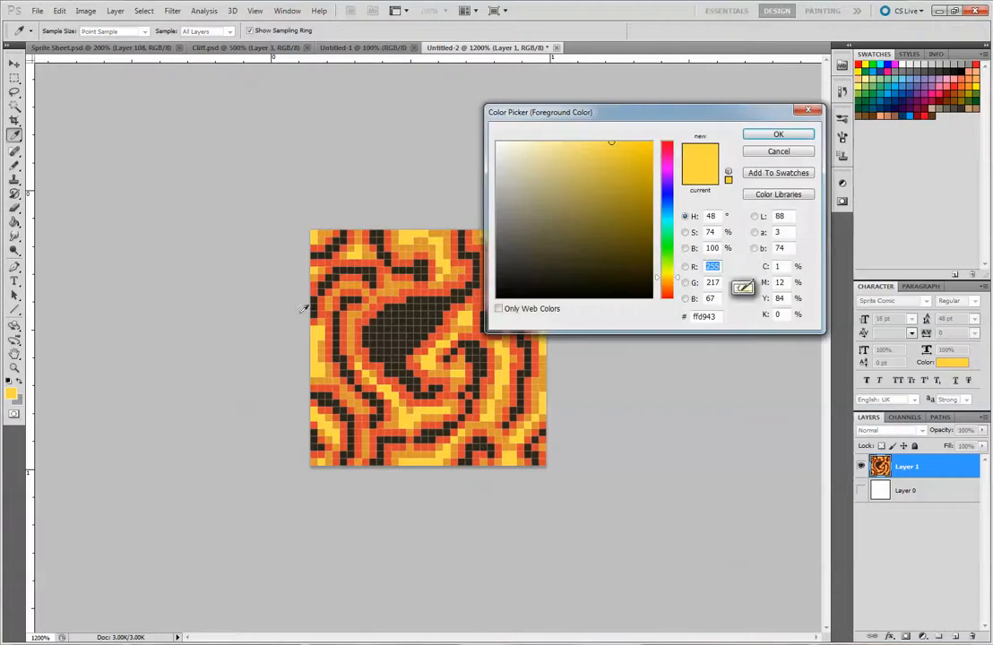
pyautogui.click(498, 143)
pyautogui.click(778, 134)
pyautogui.press('b')
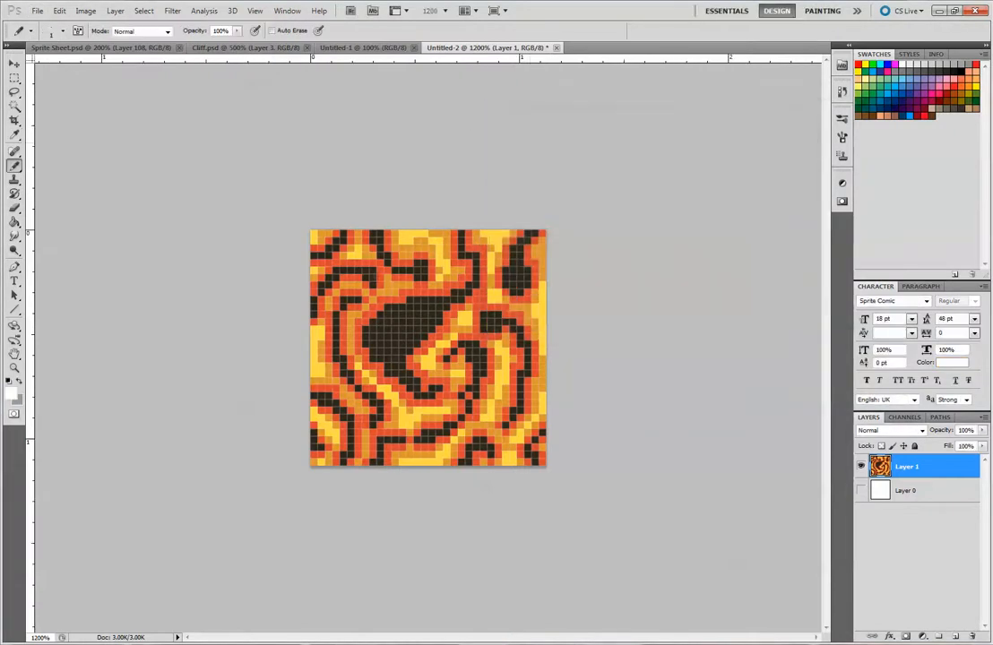
pyautogui.click(497, 232)
pyautogui.click(544, 316)
pyautogui.click(544, 300)
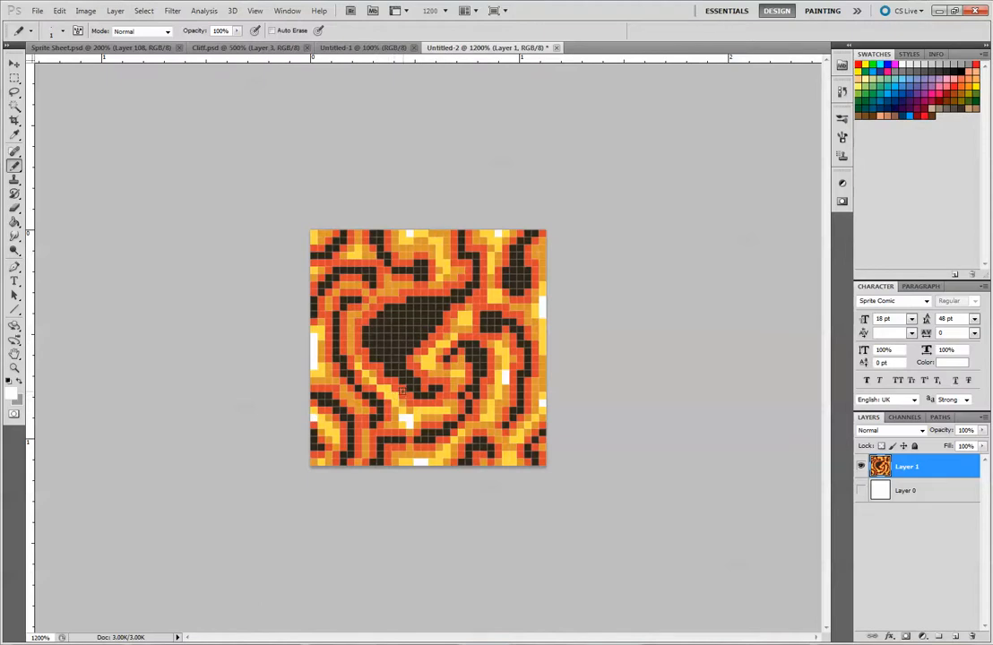
pyautogui.click(466, 319)
pyautogui.click(496, 298)
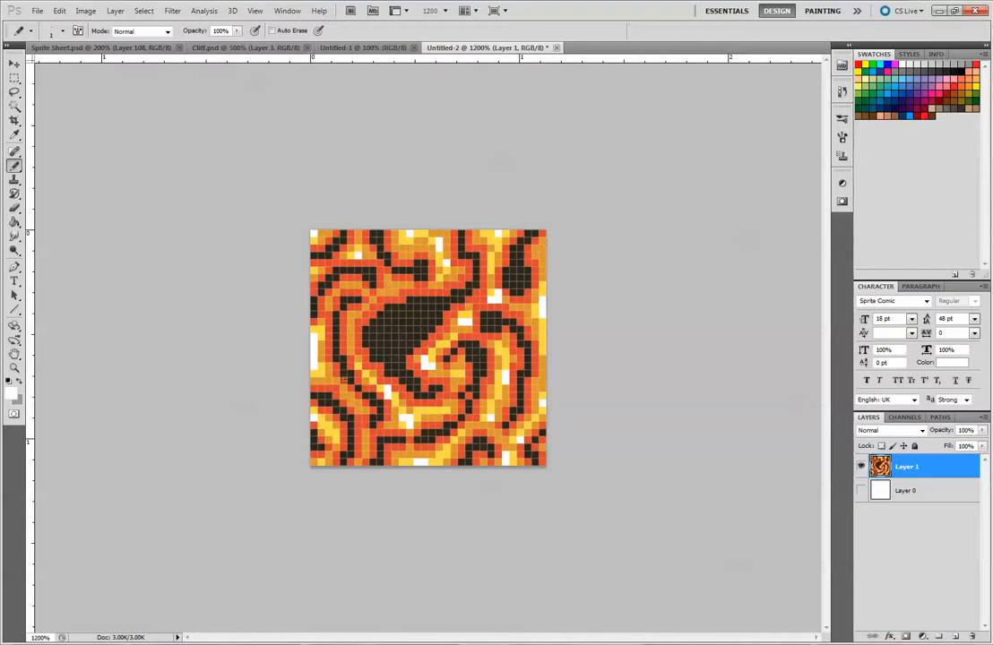
pyautogui.moveTo(328, 426); pyautogui.dragTo(321, 425)
# Change the foreground colour to a strong red and pencil red shading pixels along the edges and corners of the dark veins
pyautogui.scroll(-6, 347, 432)
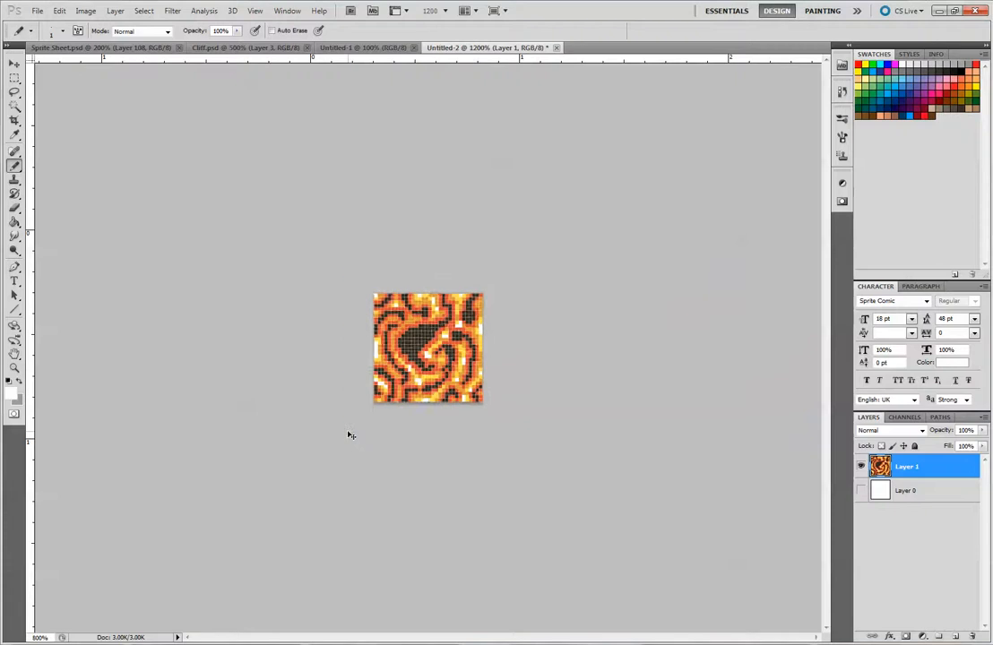
pyautogui.scroll(-1, 350, 434)
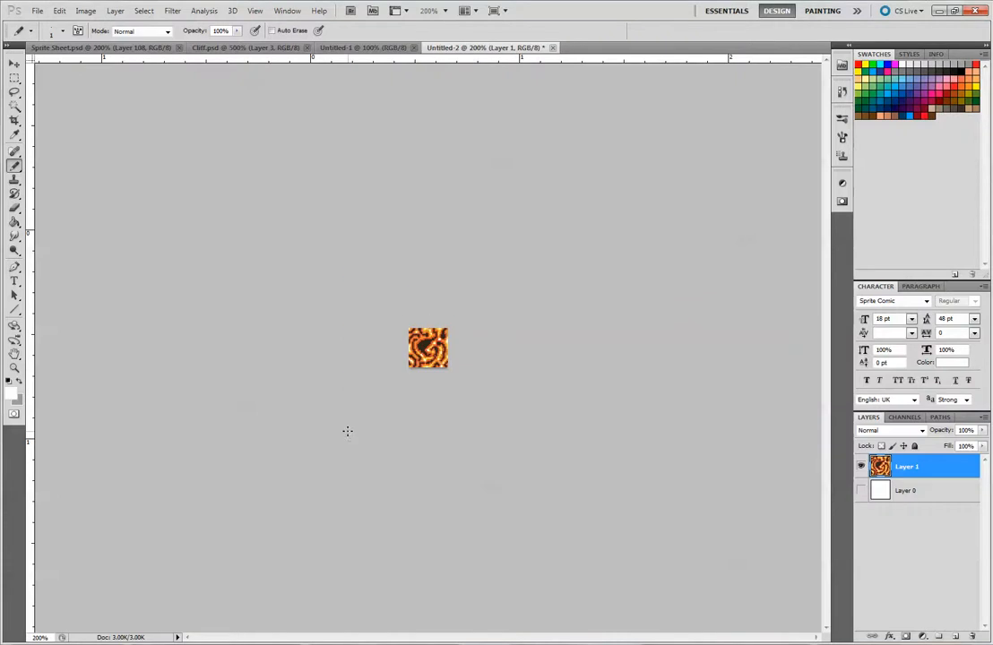
pyautogui.scroll(5, 350, 434)
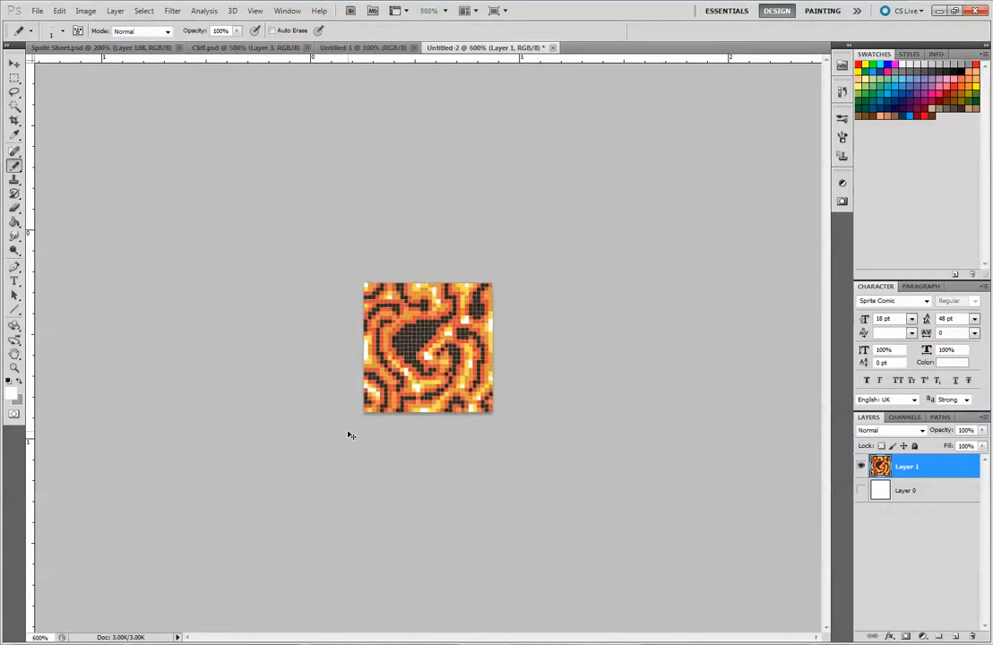
pyautogui.scroll(2, 351, 434)
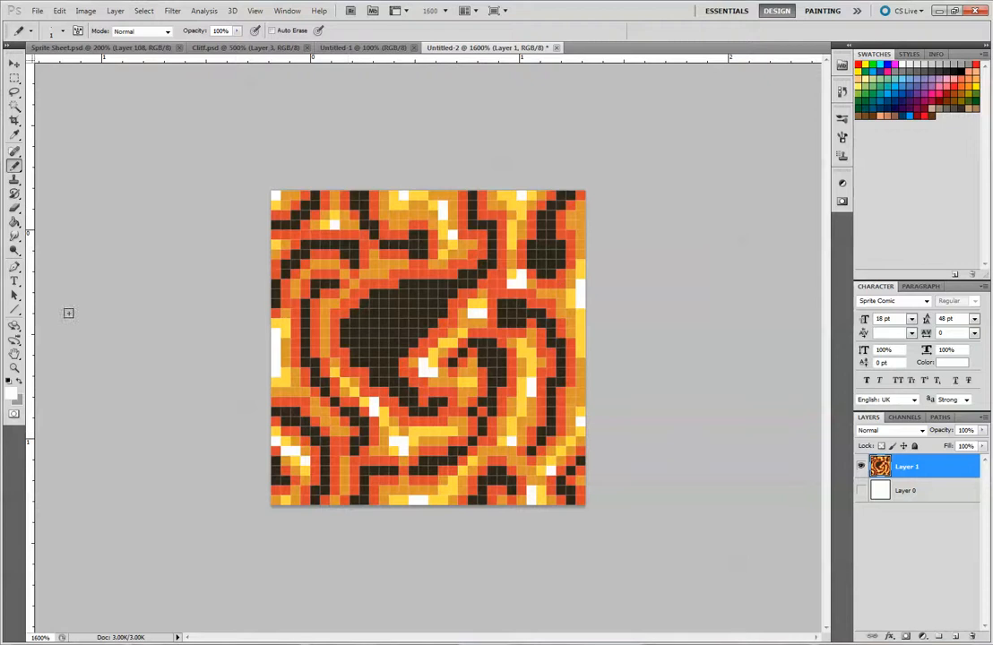
pyautogui.click(11, 398)
pyautogui.moveTo(664, 163)
pyautogui.mouseDown()
pyautogui.moveTo(664, 139)
pyautogui.moveTo(625, 141)
pyautogui.moveTo(648, 167)
pyautogui.moveTo(632, 171)
pyautogui.mouseUp()
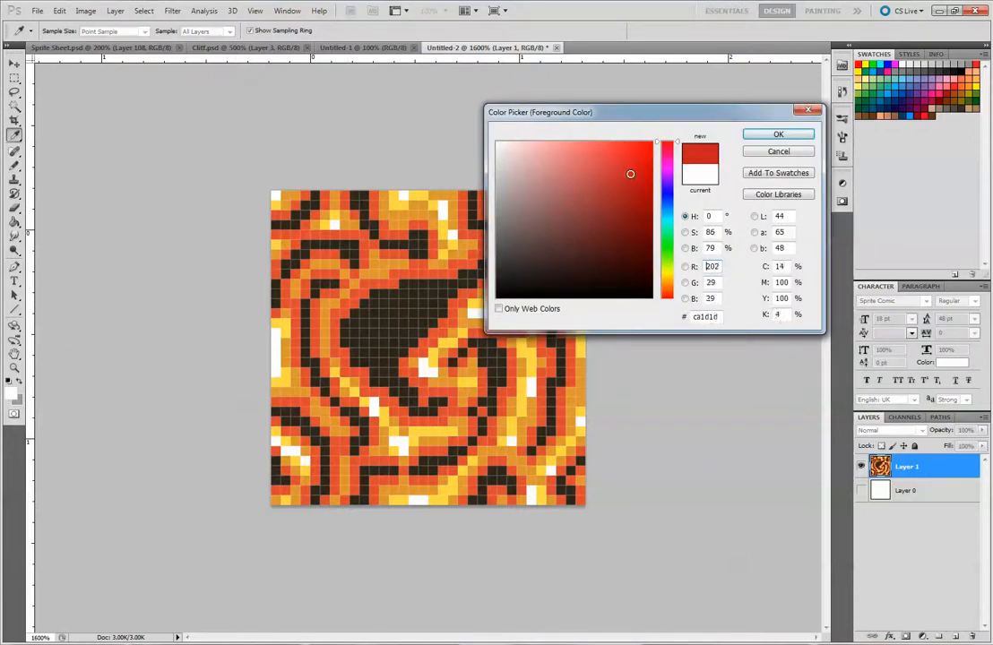
pyautogui.click(764, 142)
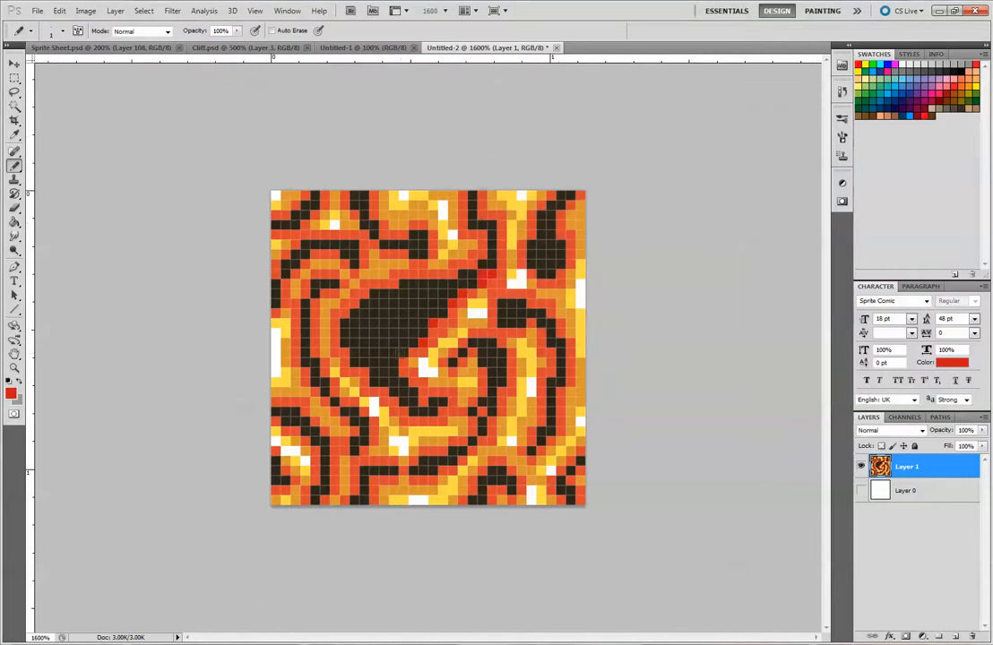
pyautogui.moveTo(405, 341); pyautogui.dragTo(423, 329)
pyautogui.moveTo(399, 377); pyautogui.dragTo(424, 395)
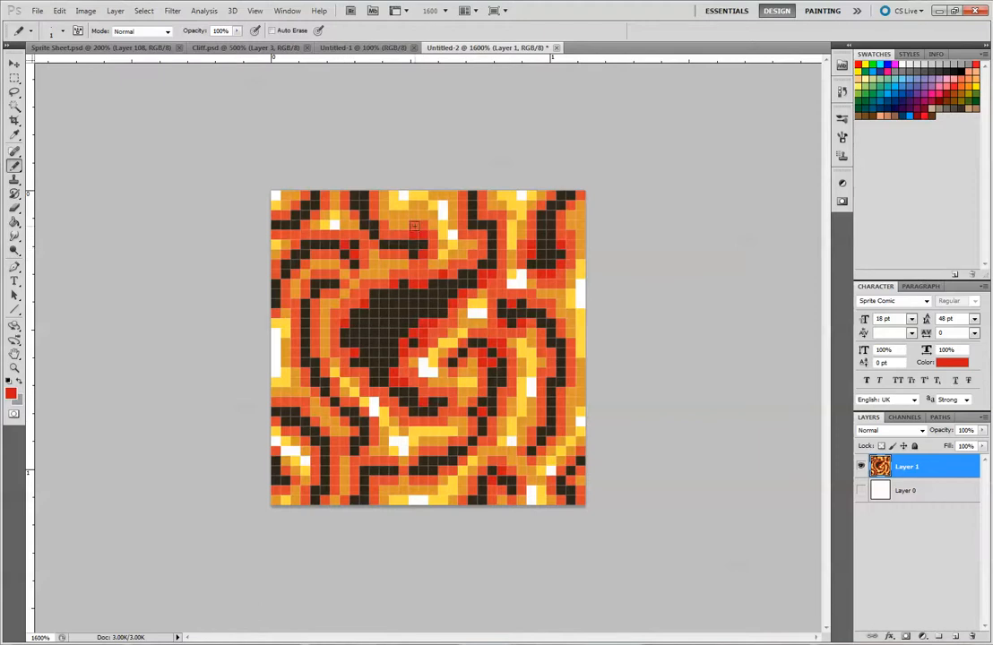
# Inspect the red vein shading at 200% and close up at 3200%
pyautogui.hotkey('ctrl', '-')
pyautogui.hotkey('ctrl', '-')
pyautogui.hotkey('ctrl', '-')
pyautogui.hotkey('ctrl', '-')
pyautogui.hotkey('ctrl', '-')
pyautogui.hotkey('ctrl', '-')
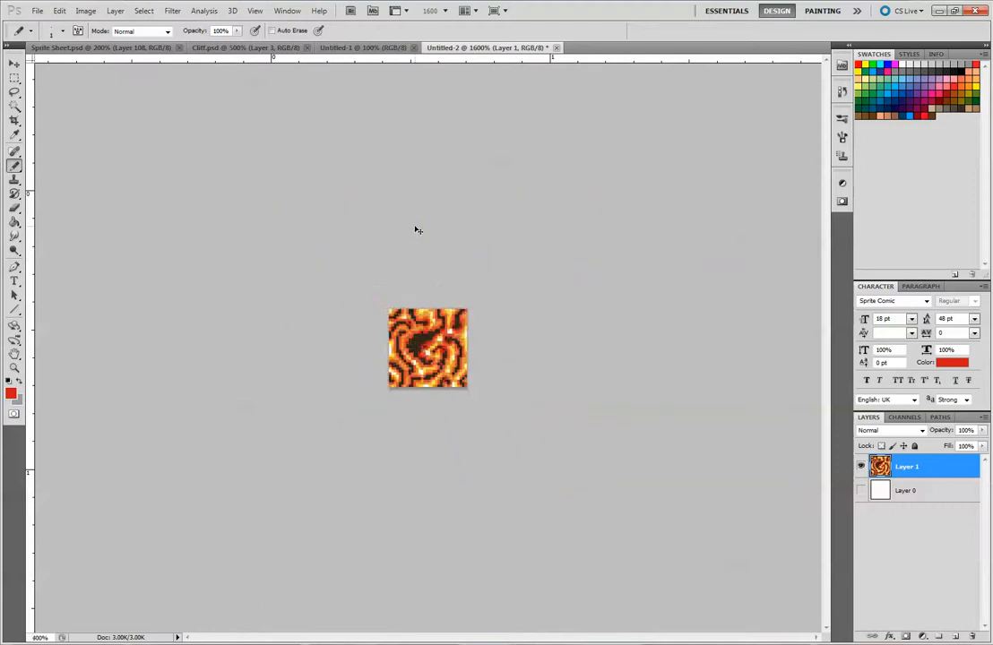
pyautogui.hotkey('ctrl', '-')
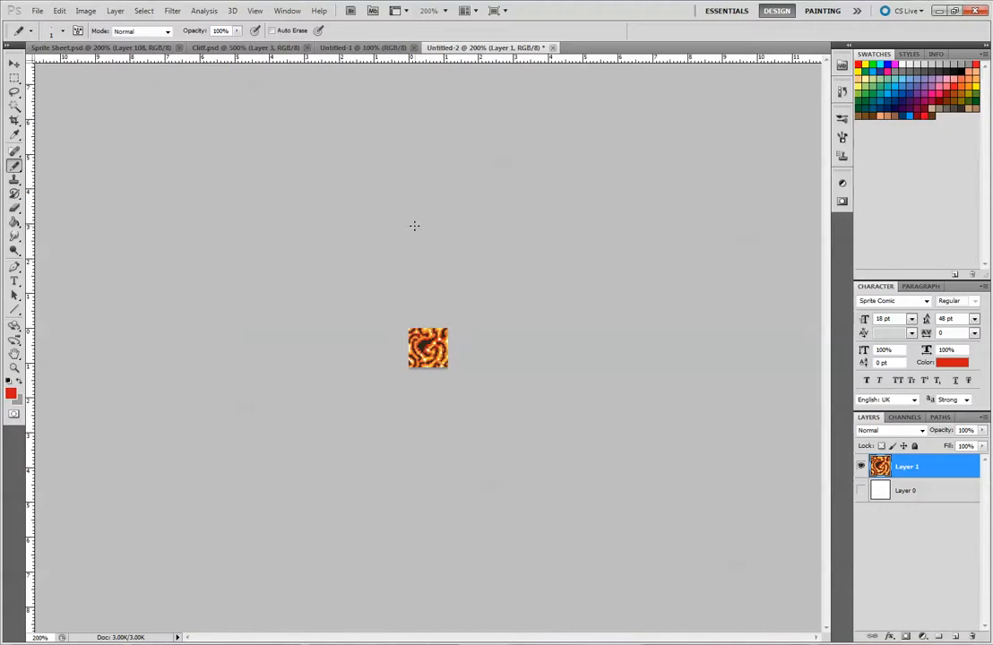
pyautogui.hotkey('ctrl', '+')
pyautogui.hotkey('ctrl', '+')
pyautogui.hotkey('ctrl', '+')
pyautogui.hotkey('ctrl', '+')
pyautogui.hotkey('ctrl', '+')
pyautogui.hotkey('ctrl', '+')
pyautogui.hotkey('ctrl', '+')
pyautogui.hotkey('ctrl', '+')
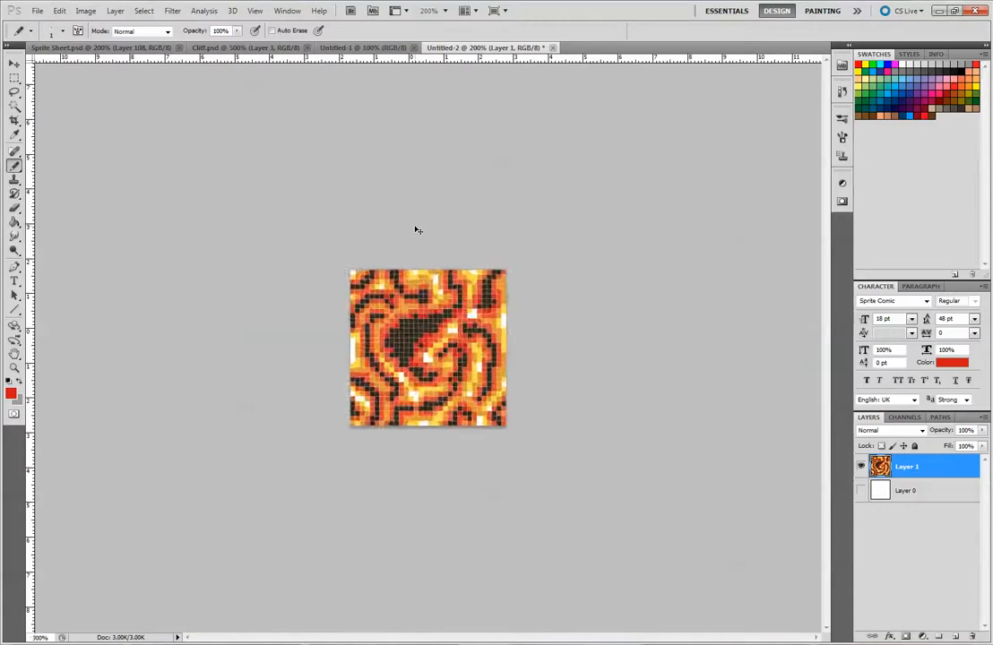
pyautogui.hotkey('ctrl', '+')
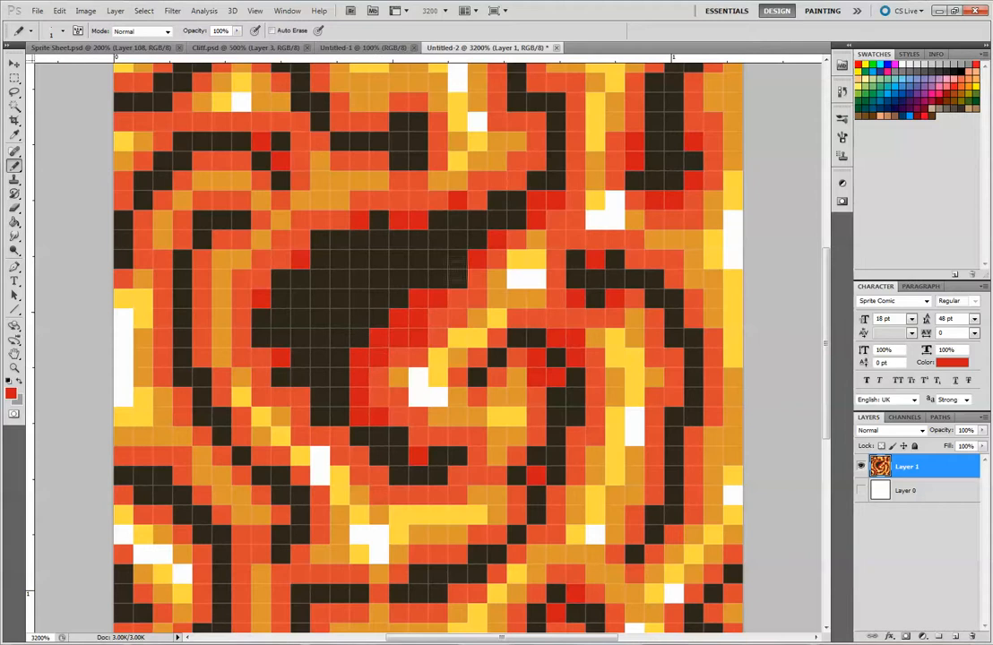
# Rework the red shading along the central dark shape's inner edge and trim it there and on the hooked vein with the sampled dark brown
pyautogui.moveTo(457, 276); pyautogui.dragTo(477, 239)
pyautogui.moveTo(388, 438); pyautogui.dragTo(395, 409)
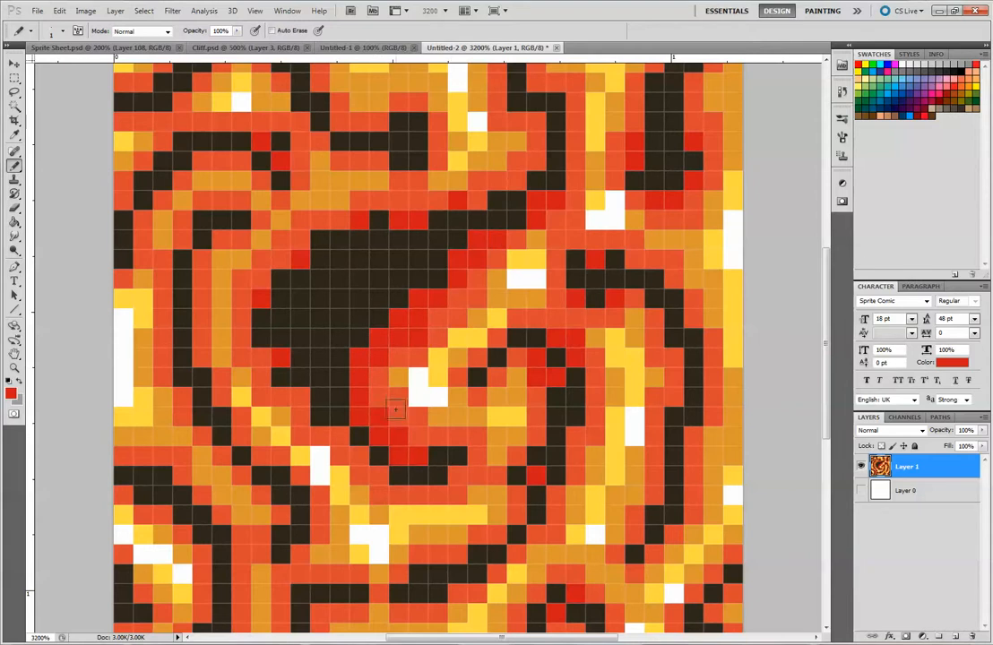
pyautogui.keyDown('alt'); pyautogui.click(372, 306); pyautogui.keyUp('alt')
pyautogui.moveTo(477, 240); pyautogui.dragTo(358, 358)
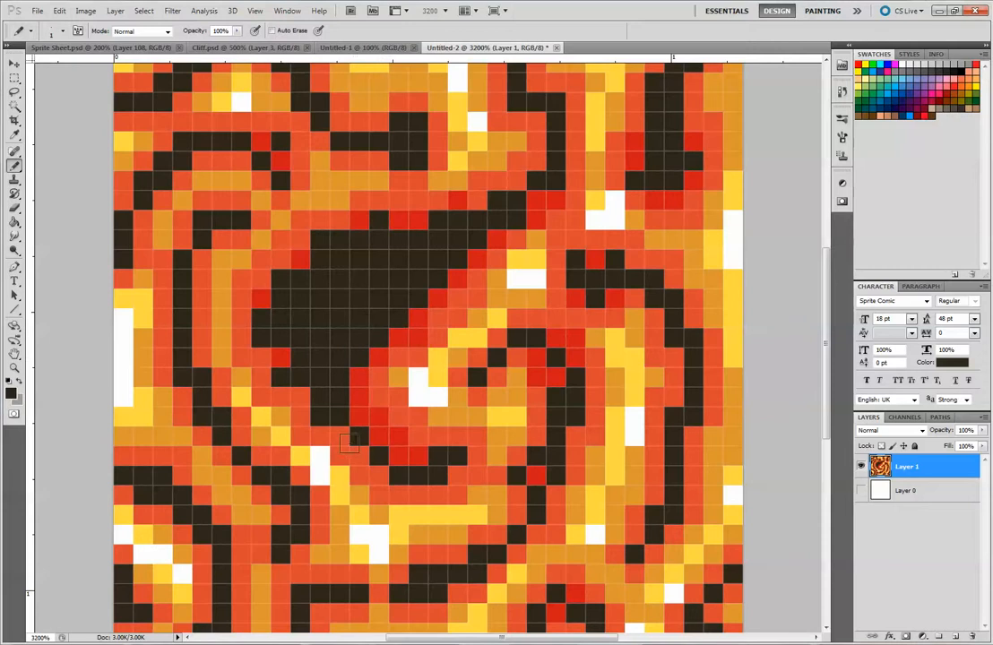
pyautogui.moveTo(357, 419); pyautogui.dragTo(398, 456)
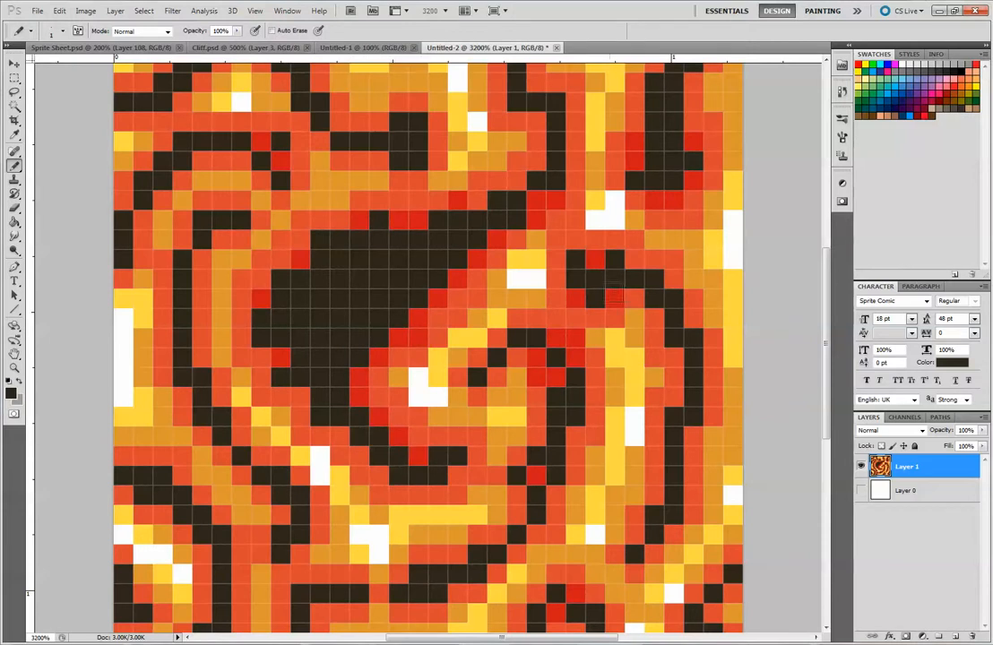
pyautogui.click(561, 375)
pyautogui.moveTo(560, 339); pyautogui.dragTo(578, 358)
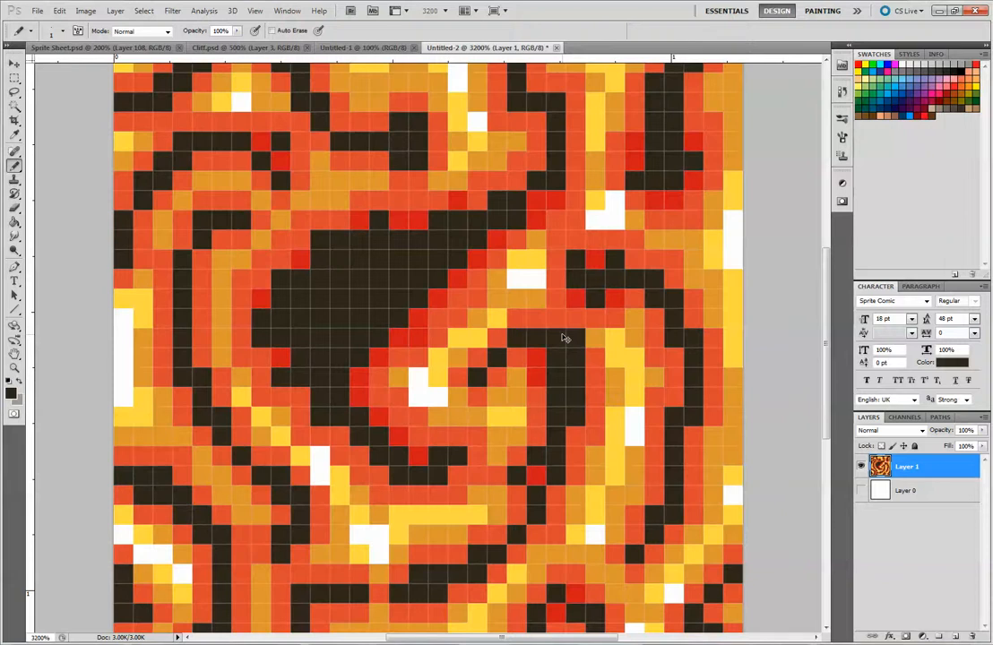
# Sample the red from the tile and pencil it along the upper and left edges of the central dark shape
pyautogui.hotkey('ctrl', '-')
pyautogui.hotkey('ctrl', '-')
pyautogui.hotkey('ctrl', '-')
pyautogui.hotkey('ctrl', '-')
pyautogui.hotkey('ctrl', '-')
pyautogui.hotkey('ctrl', '-')
pyautogui.hotkey('ctrl', '-')
pyautogui.hotkey('ctrl', '-')
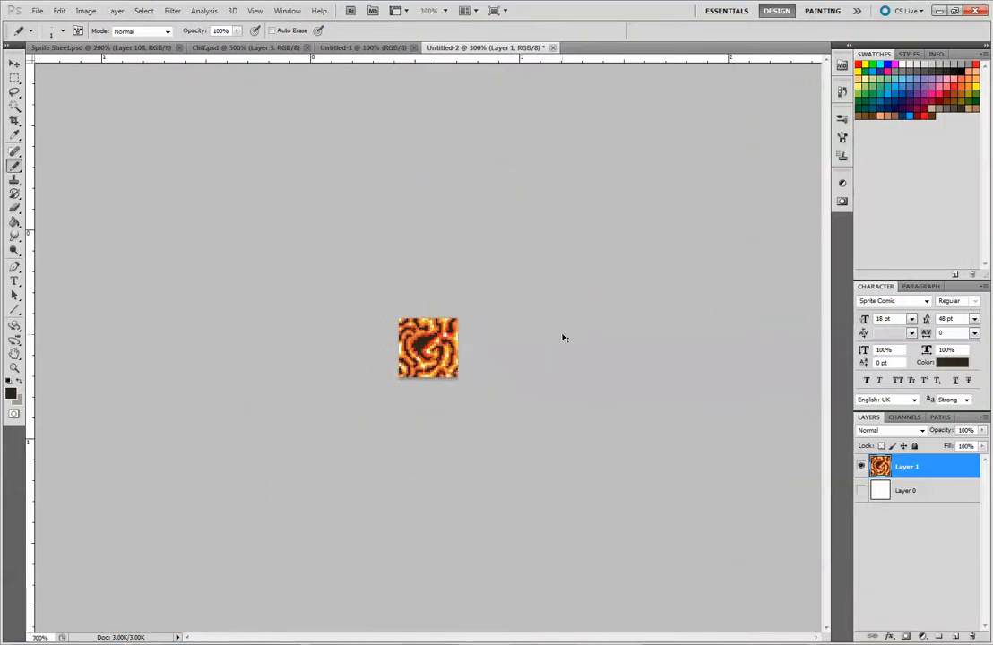
pyautogui.hotkey('ctrl', '+')
pyautogui.hotkey('ctrl', '+')
pyautogui.hotkey('ctrl', '+')
pyautogui.hotkey('ctrl', '+')
pyautogui.hotkey('ctrl', '+')
pyautogui.hotkey('ctrl', '+')
pyautogui.hotkey('ctrl', '+')
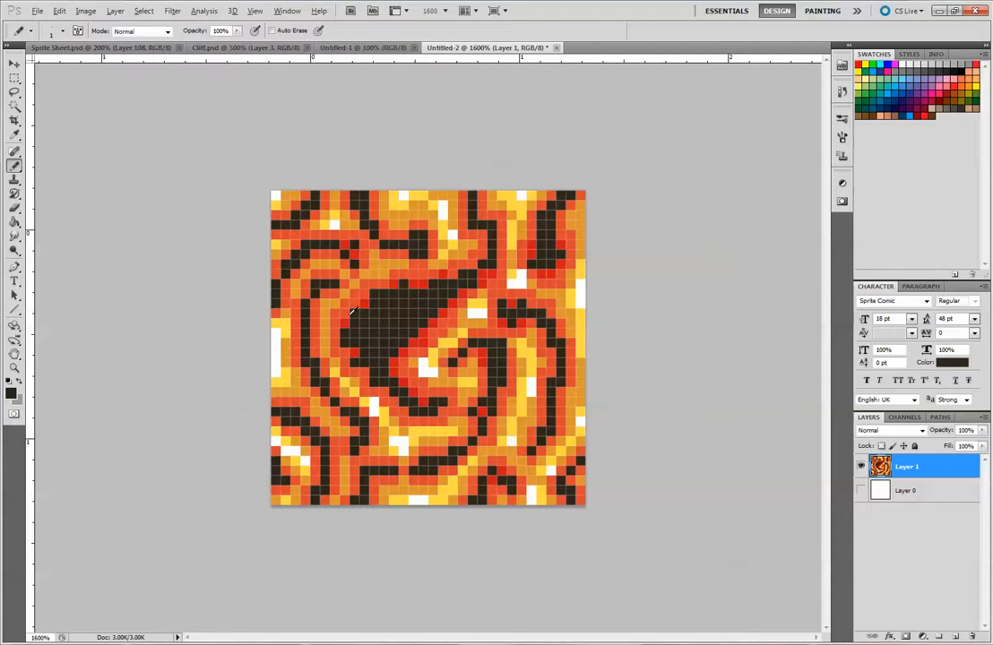
pyautogui.keyDown('alt'); pyautogui.click(341, 334); pyautogui.keyUp('alt')
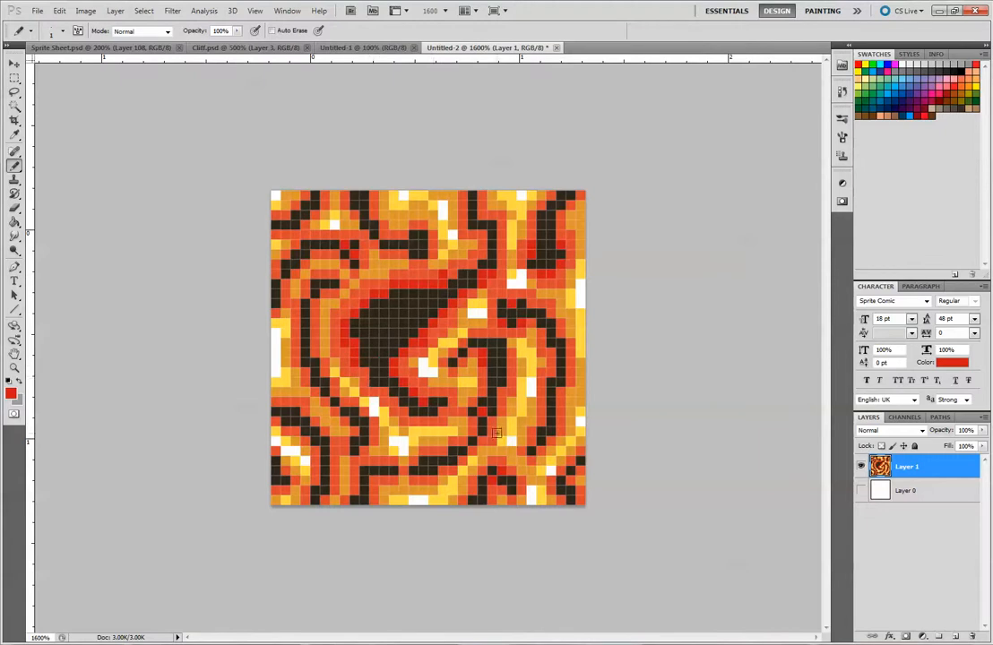
# Apply the Offset filter to the lava layer to shift the pattern and check its seams at 200%
pyautogui.hotkey('ctrl', '-')
pyautogui.hotkey('ctrl', '-')
pyautogui.hotkey('ctrl', '-')
pyautogui.hotkey('ctrl', '-')
pyautogui.hotkey('ctrl', '-')
pyautogui.hotkey('ctrl', '-')
pyautogui.hotkey('ctrl', '-')
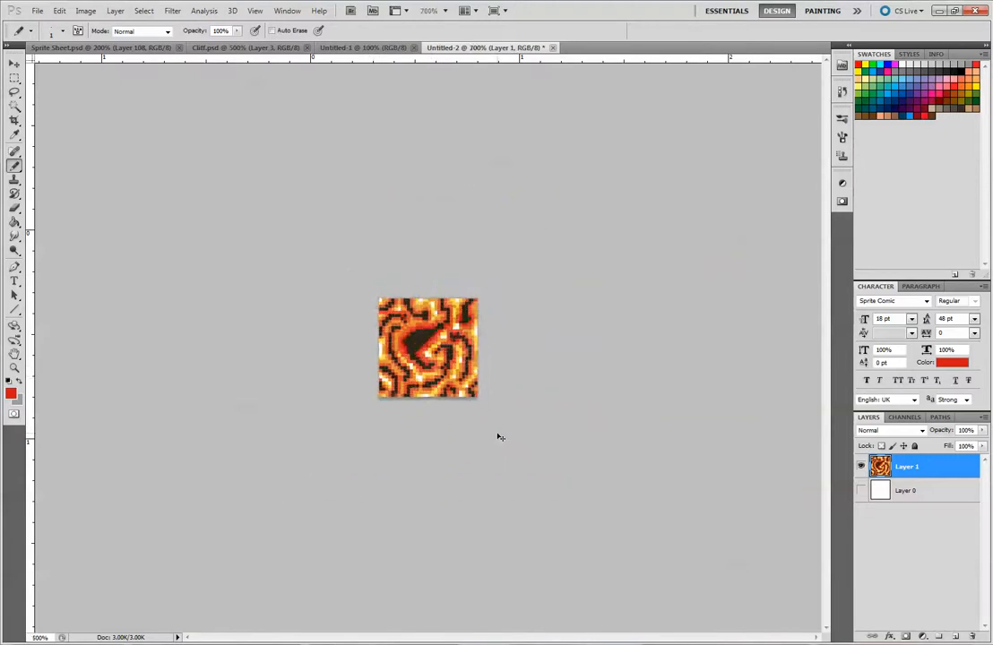
pyautogui.hotkey('ctrl', '-')
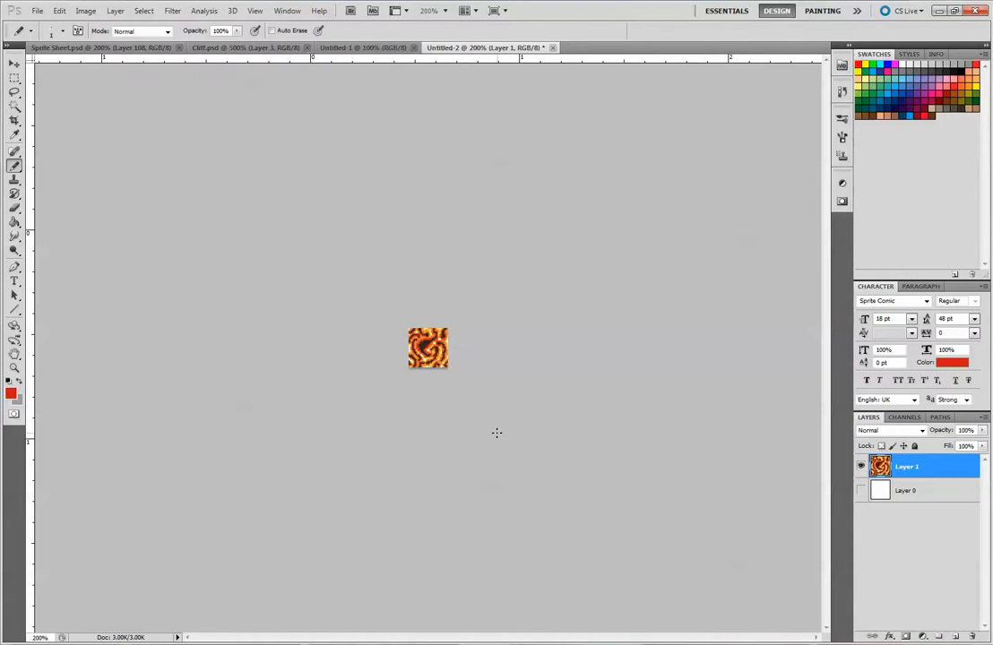
pyautogui.click(172, 11)
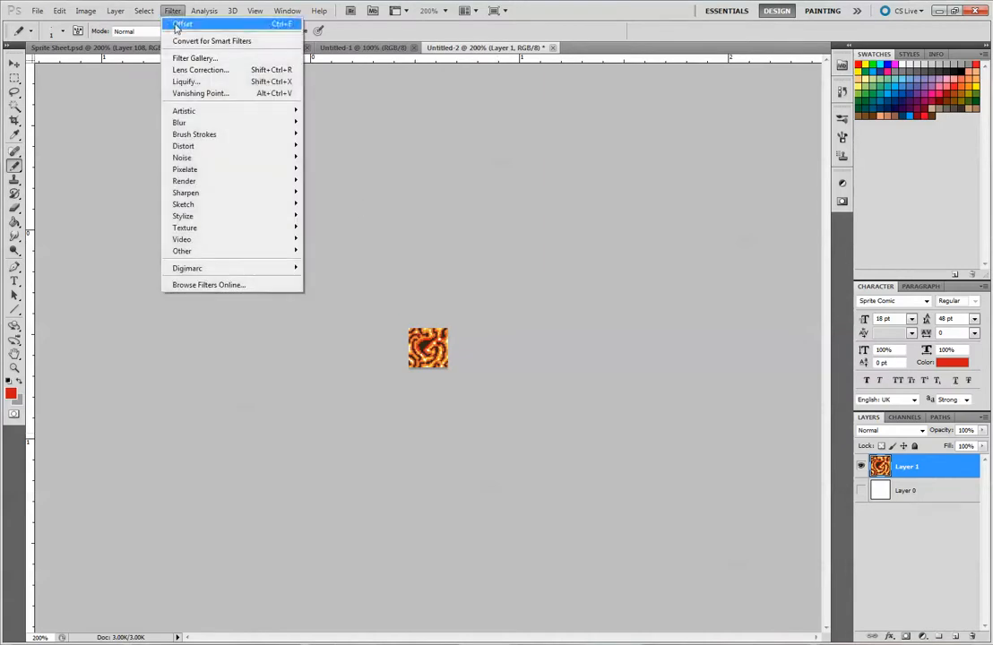
pyautogui.moveTo(197, 252)
pyautogui.click(146, 297)
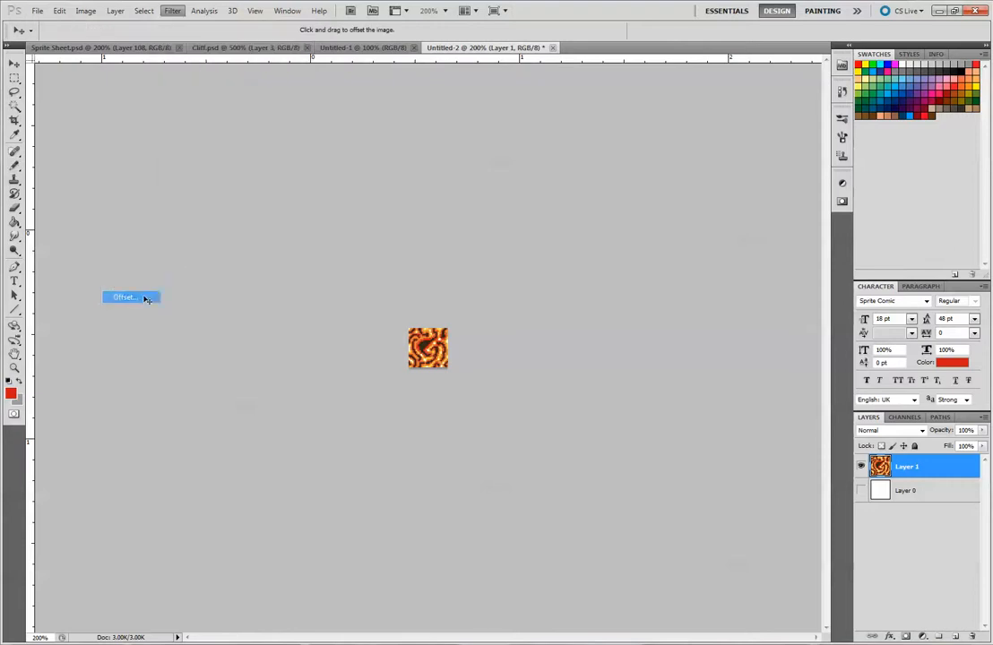
pyautogui.click(323, 135)
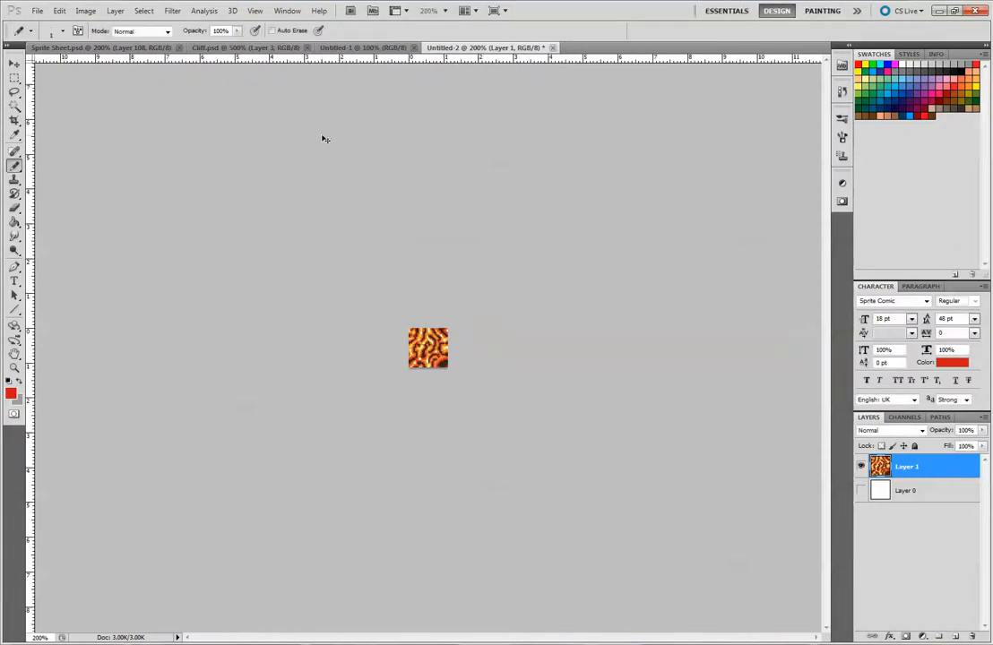
# Sample the orange-red from the tile and pencil over the dark pixel at the upper end of the curved central vein
pyautogui.hotkey('ctrl', '+')
pyautogui.hotkey('ctrl', '+')
pyautogui.hotkey('ctrl', '+')
pyautogui.hotkey('ctrl', '+')
pyautogui.hotkey('ctrl', '+')
pyautogui.hotkey('ctrl', '+')
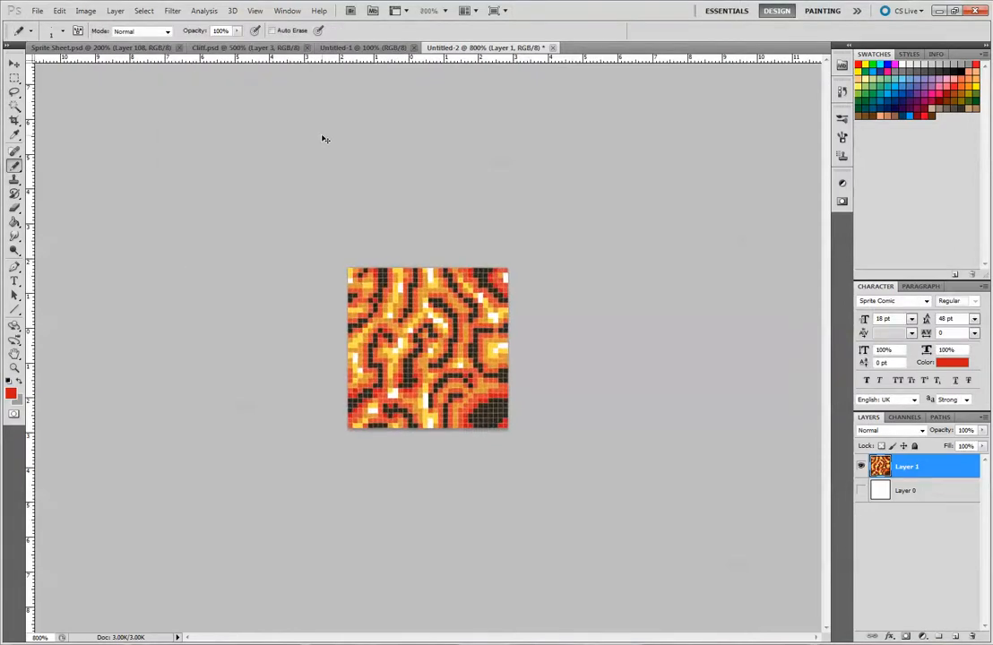
pyautogui.hotkey('ctrl', '+')
pyautogui.hotkey('ctrl', '+')
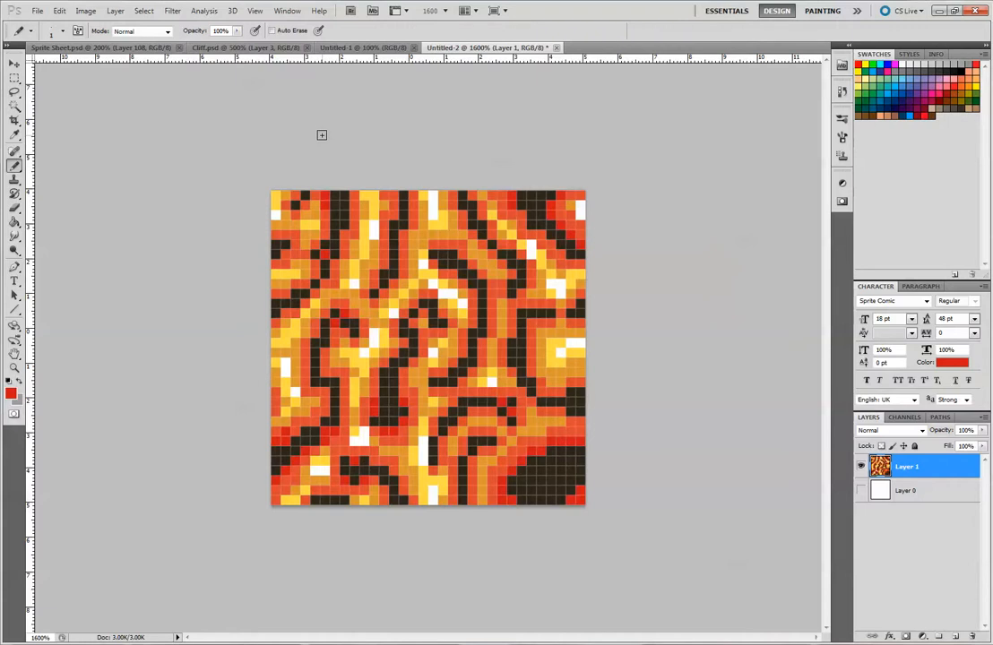
pyautogui.press('alt')
pyautogui.keyDown('alt'); pyautogui.click(454, 246); pyautogui.keyUp('alt')
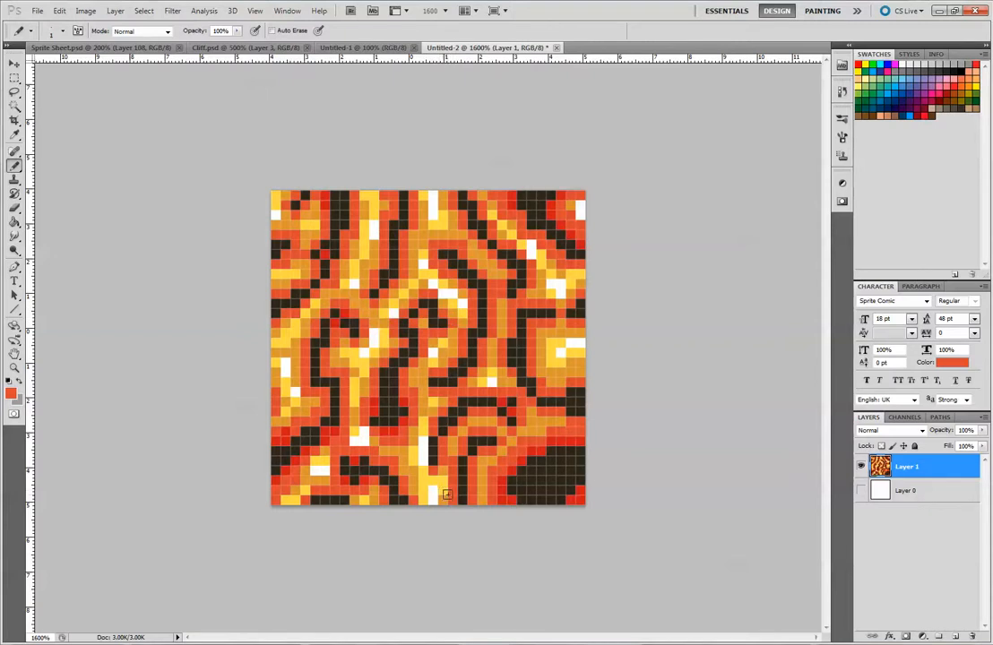
# Try extending the curved central vein's lower end with sampled dark brown, and cover the added pixel with sampled orange-red
pyautogui.keyDown('alt'); pyautogui.click(440, 401); pyautogui.keyUp('alt')
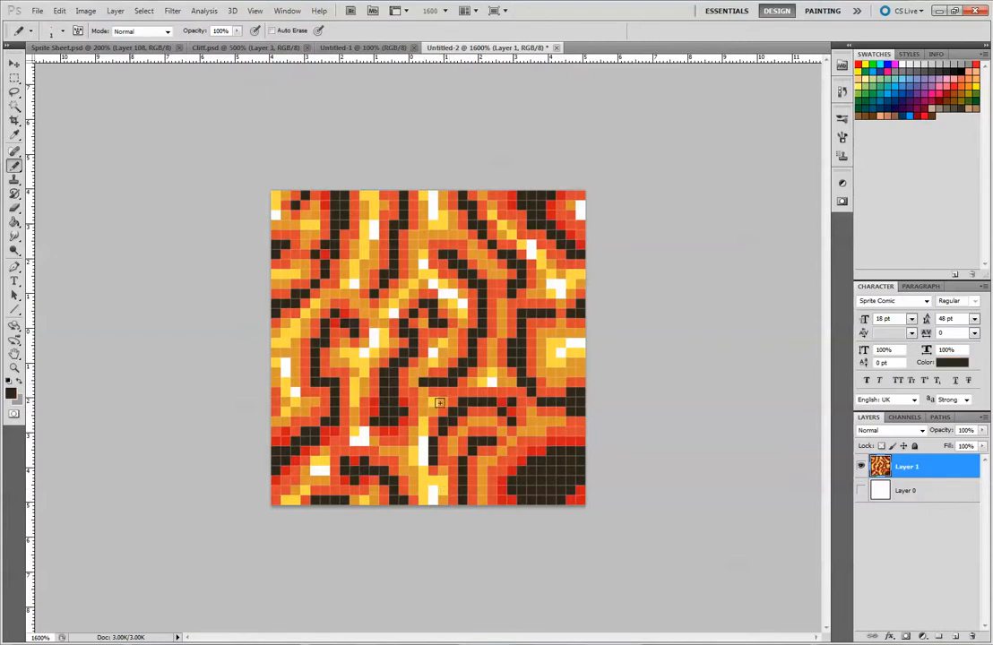
pyautogui.press('alt')
pyautogui.keyDown('alt'); pyautogui.click(425, 382); pyautogui.keyUp('alt')
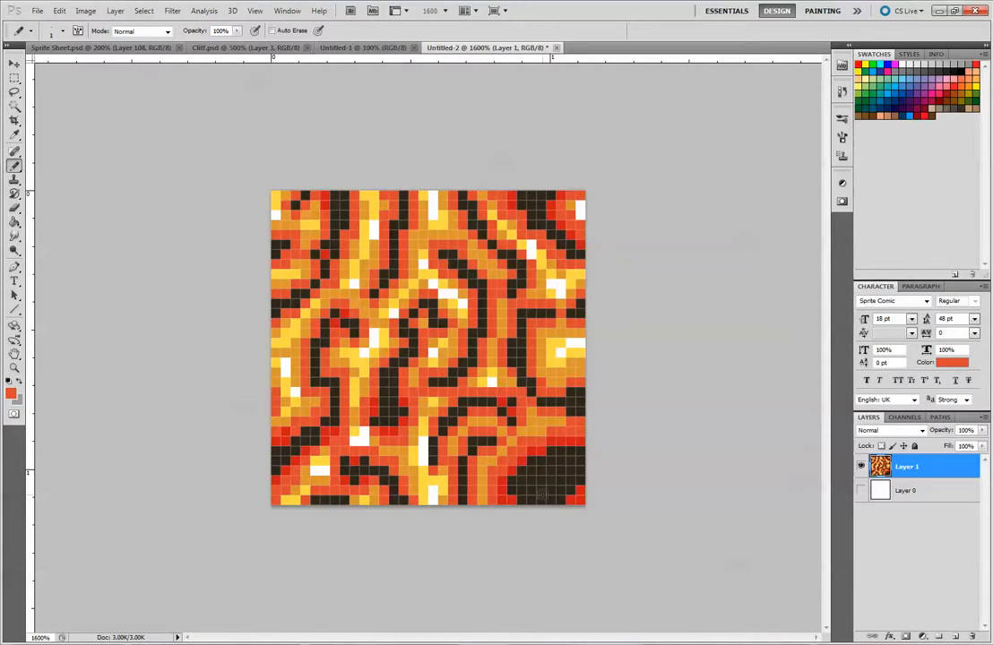
# Save the lava tile as Lava 32x32 in Photoshop format in the Tutorial Sprite folder, with Maximize Compatibility on
pyautogui.click(38, 10)
pyautogui.click(97, 197)
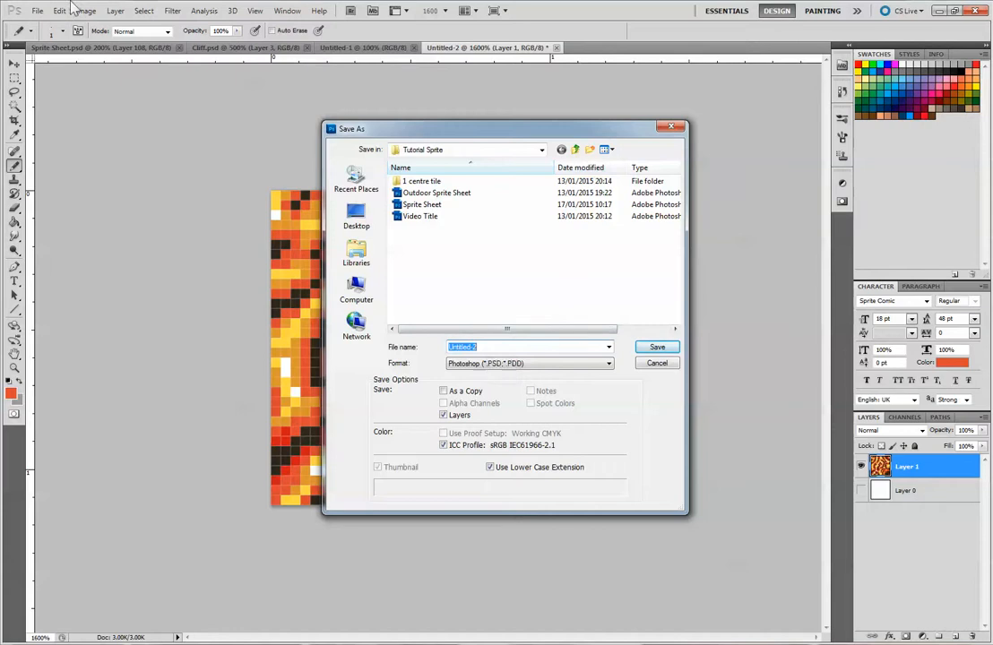
pyautogui.write('Lava 32x')
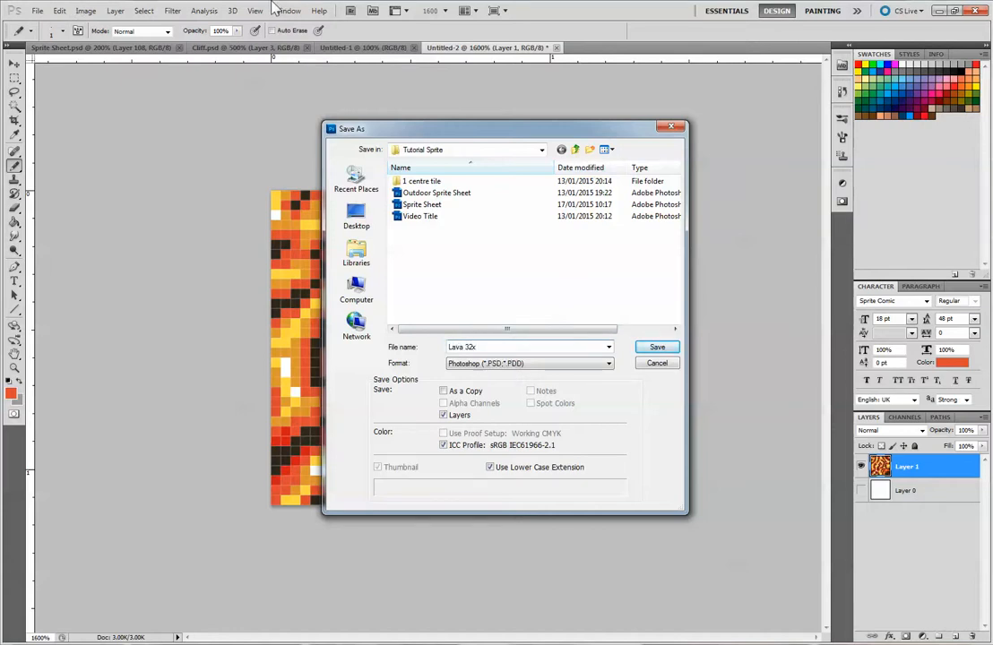
pyautogui.write('3')
pyautogui.press('Return')
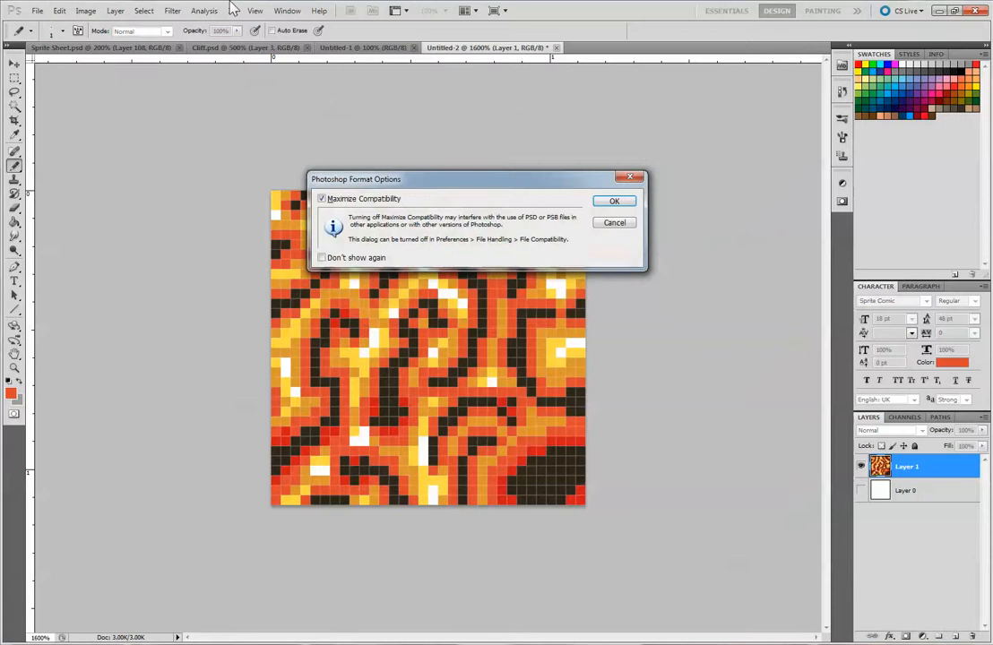
pyautogui.press('Return')
# Copy the entire lava tile and paste it into the blank Untitled-1 document as a new layer
pyautogui.press('m')
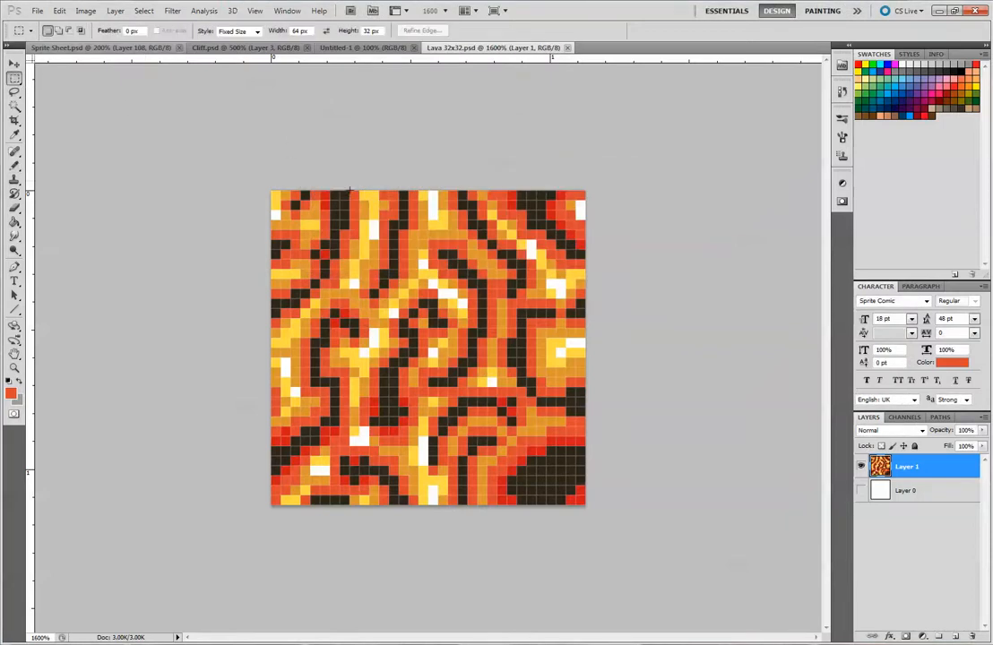
pyautogui.hotkey('ctrl', 'a')
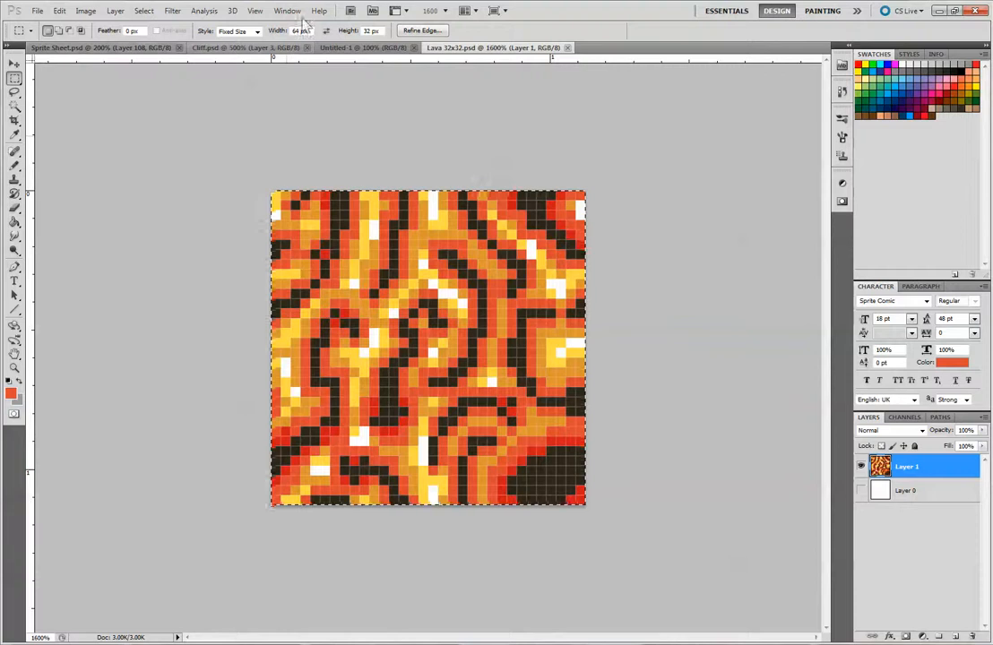
pyautogui.hotkey('ctrl', 'c')
pyautogui.click(322, 47)
pyautogui.hotkey('ctrl', 'v')
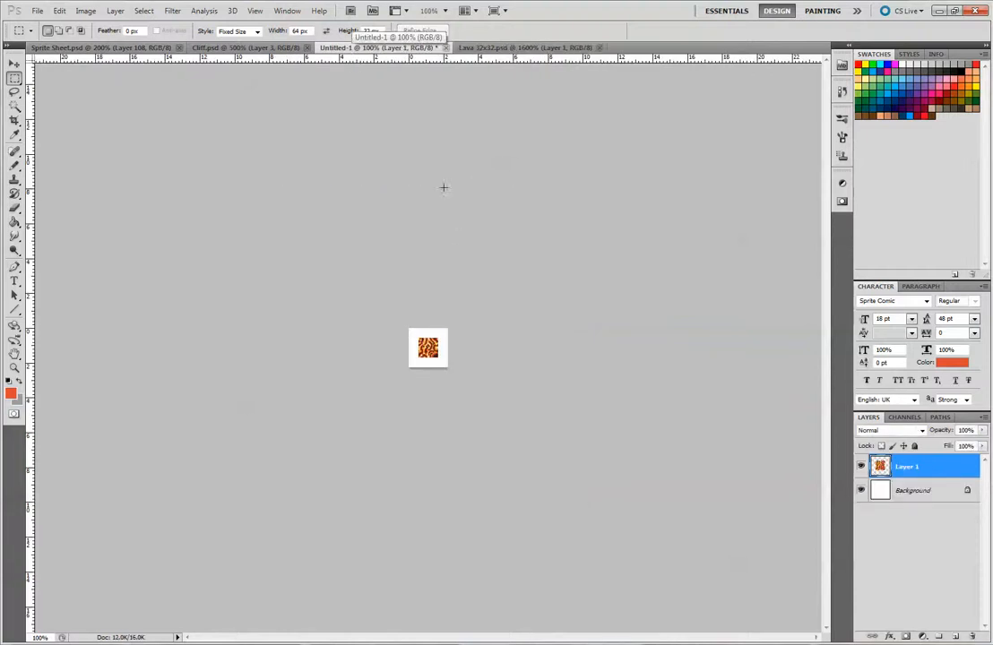
pyautogui.hotkey('ctrl', '+')
pyautogui.hotkey('ctrl', '+')
pyautogui.hotkey('ctrl', '+')
pyautogui.hotkey('ctrl', '+')
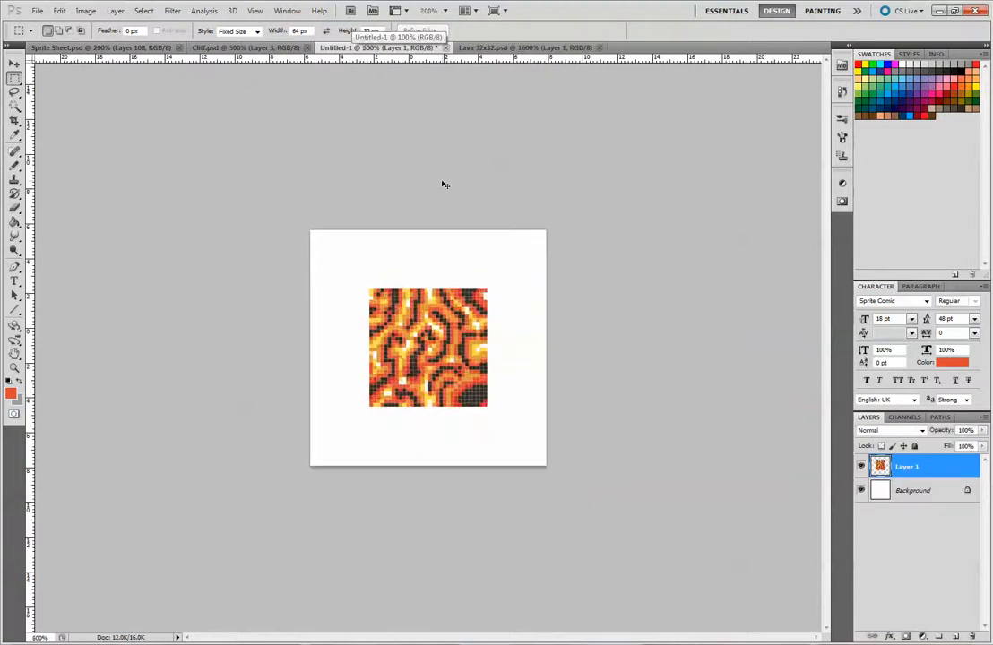
pyautogui.hotkey('ctrl', '+')
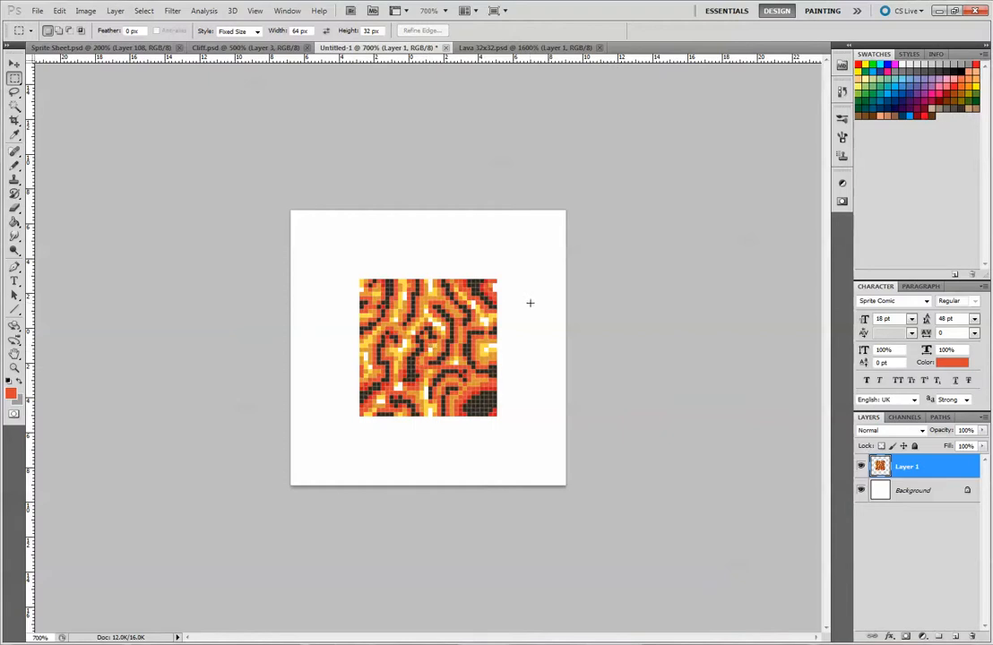
# Save the document containing the pasted tile as Lava 64x64 in Photoshop format, with Maximize Compatibility on
pyautogui.click(38, 10)
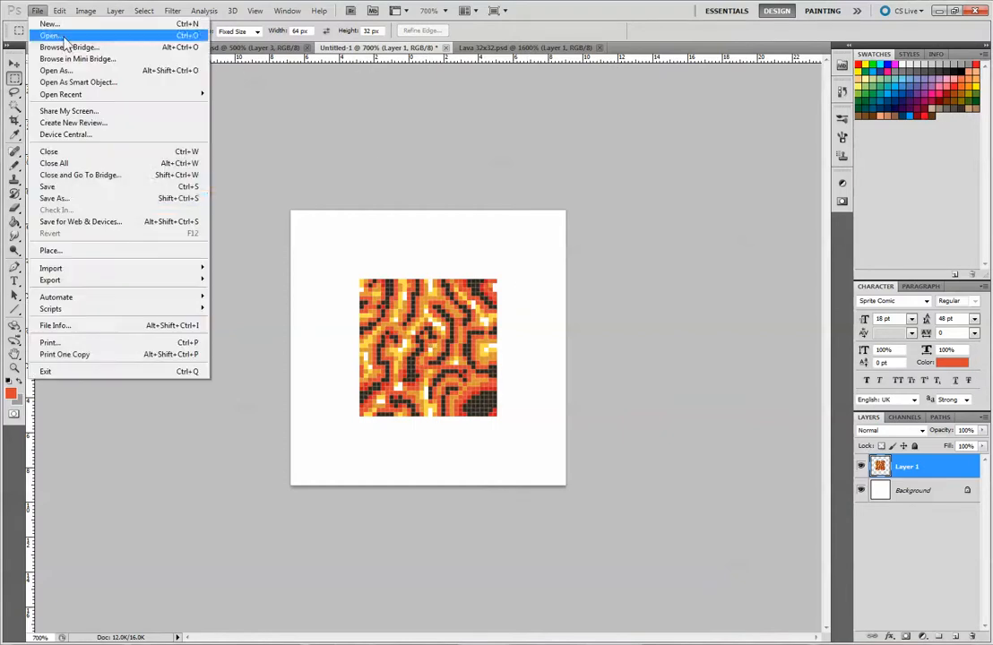
pyautogui.click(97, 198)
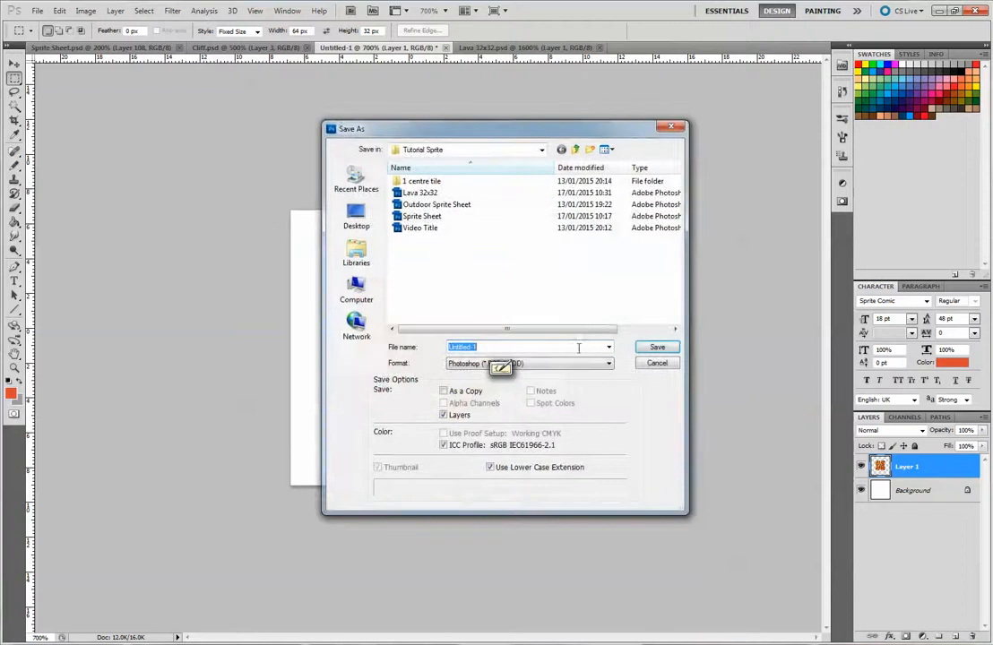
pyautogui.write('La')
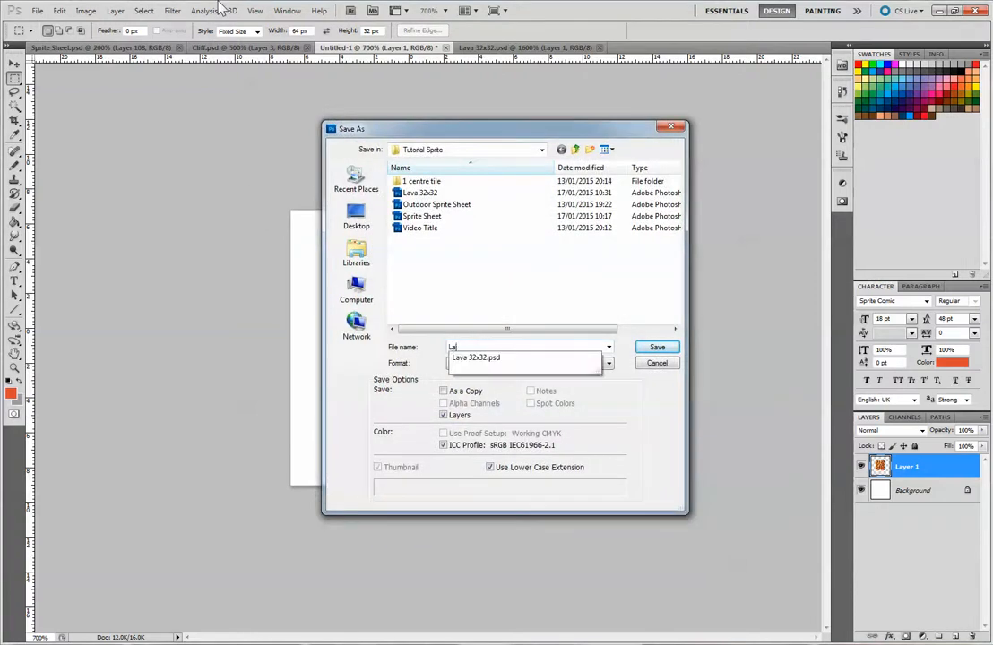
pyautogui.write('va 64')
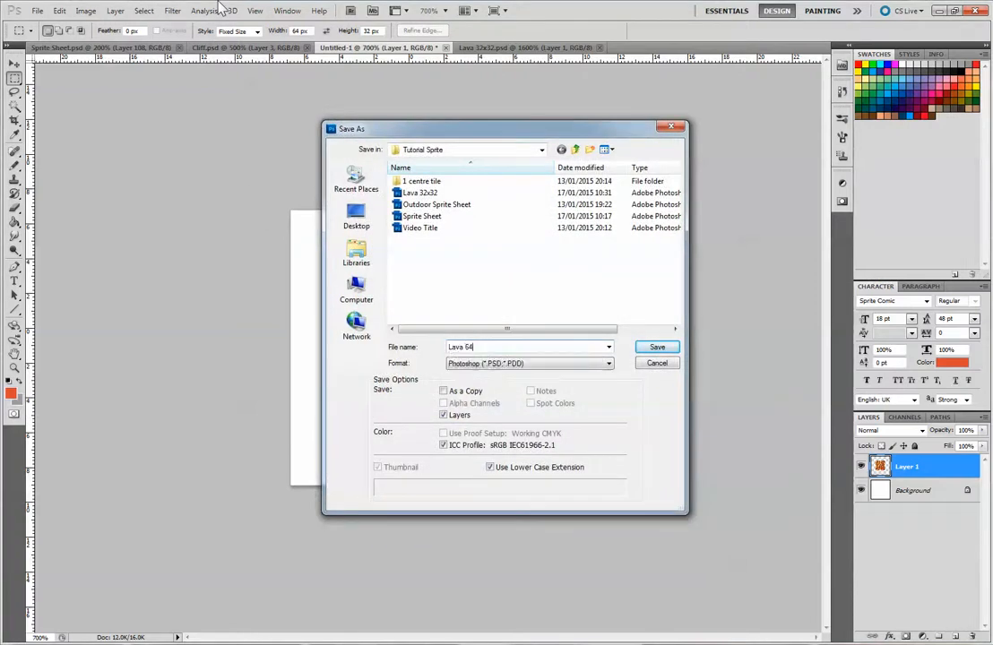
pyautogui.write('x64')
pyautogui.press('Return')
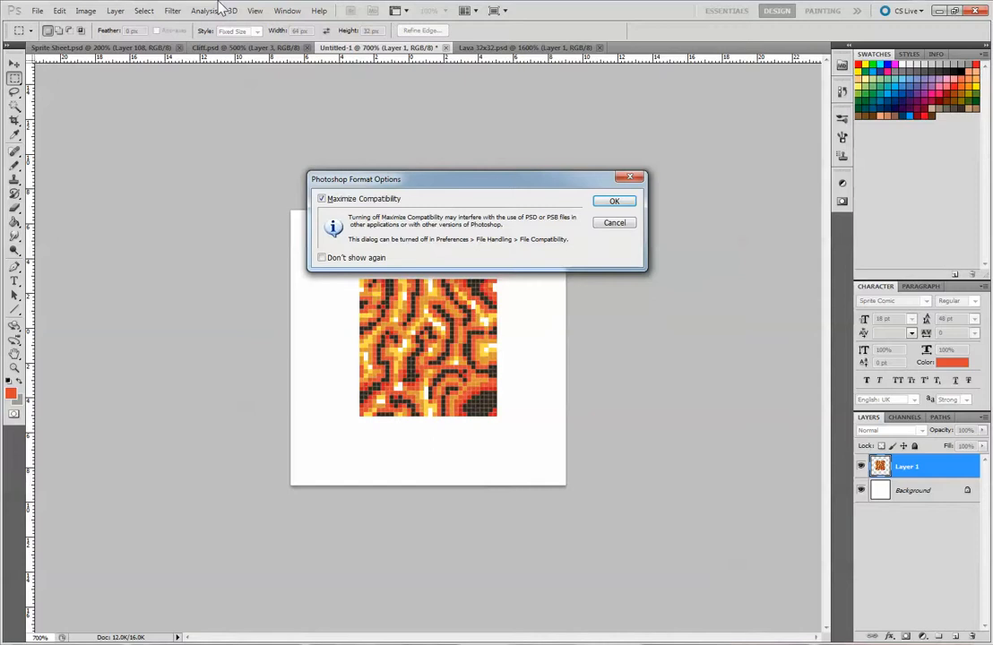
pyautogui.press('Return')
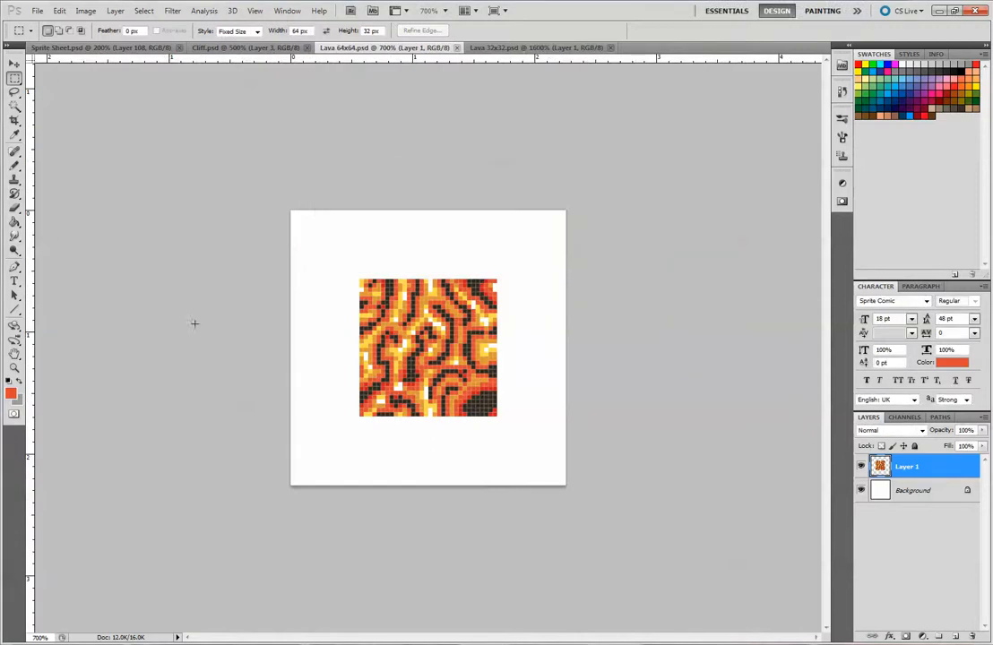